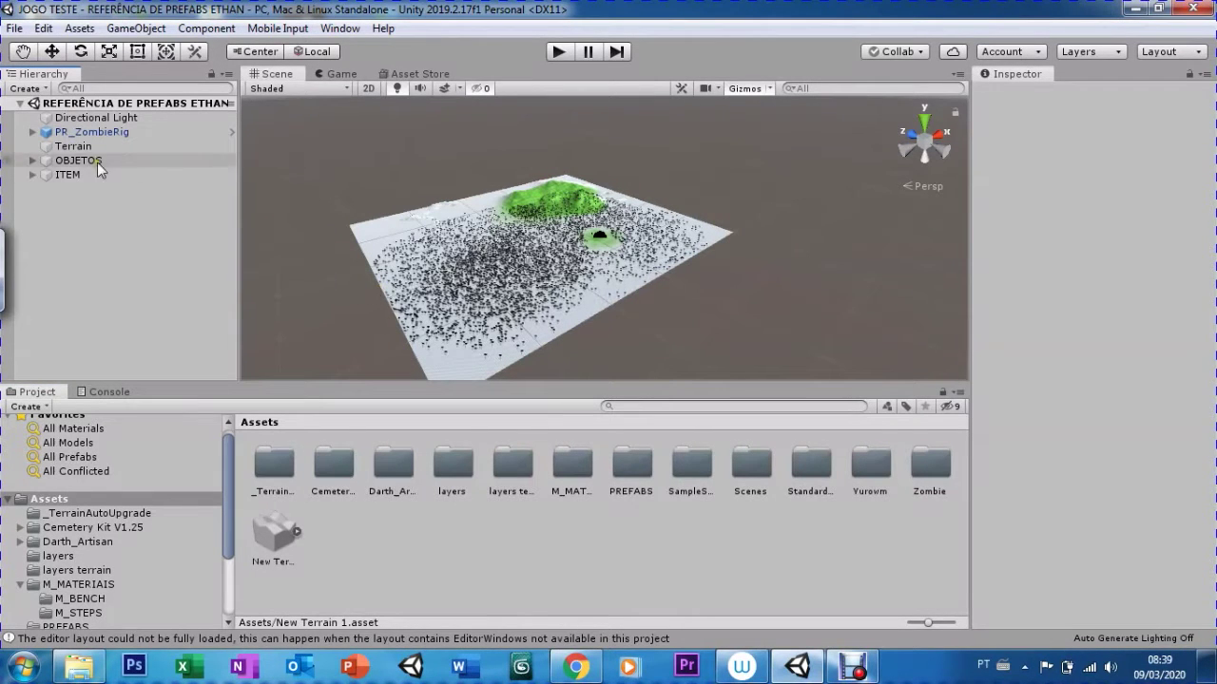
Delete the Terrain object from the scene and the New Terrain asset from Assets
left_click(68, 148)
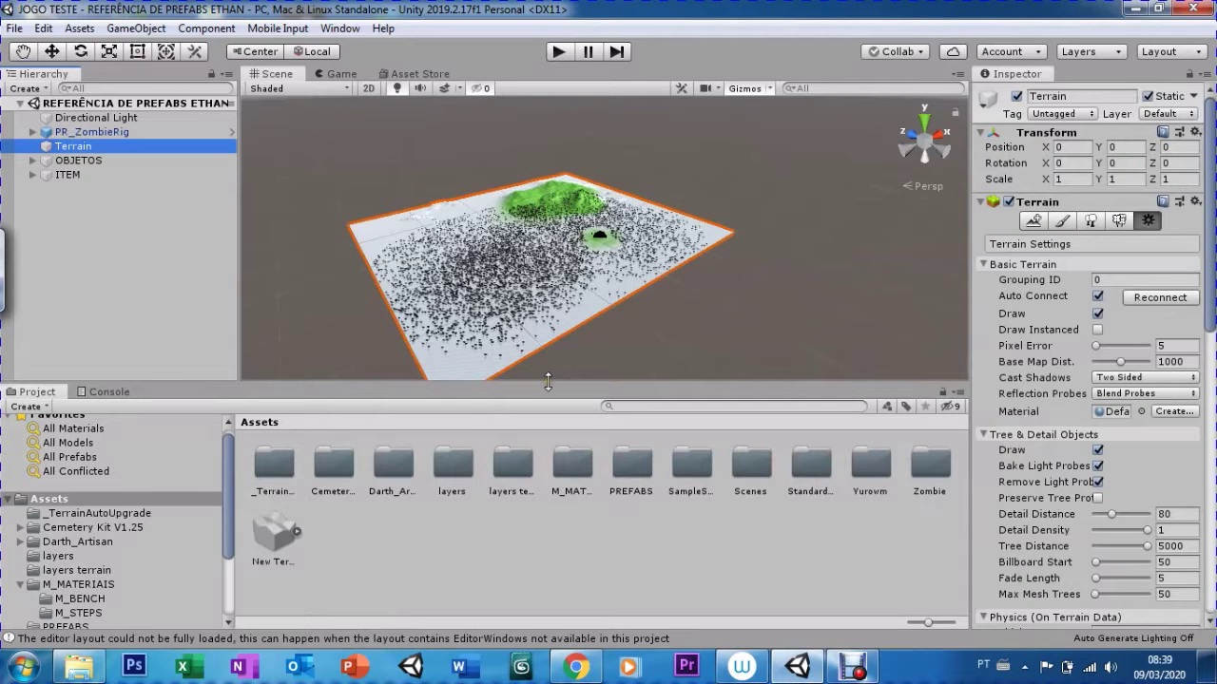
key("Delete")
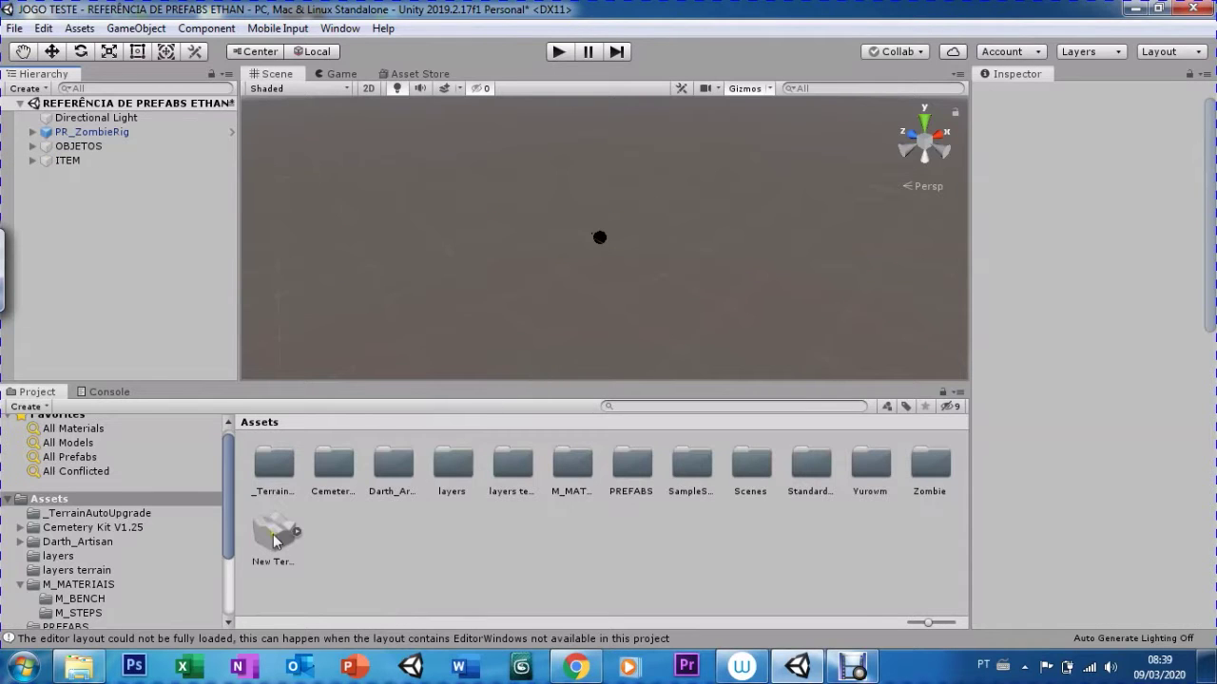
left_click(276, 559)
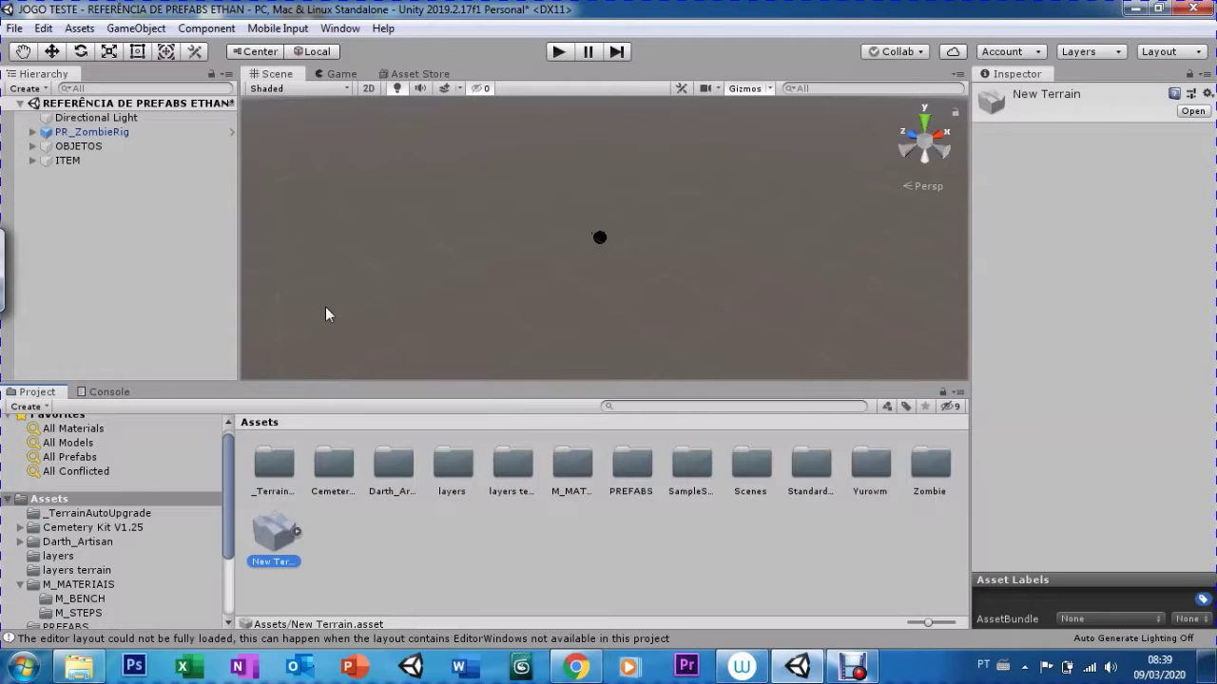
key("Delete")
left_click(656, 369)
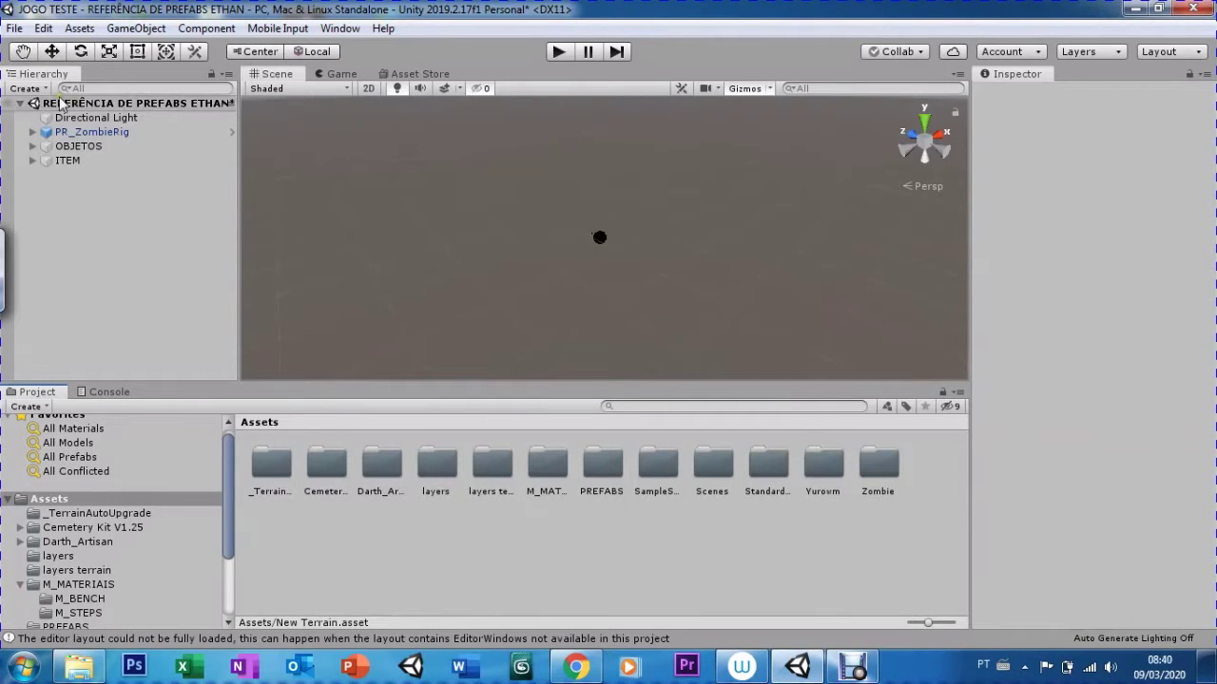
left_click(29, 88)
Create a new 3D Terrain and set its width and length to 50 and height to 10
mouse_move(47, 150)
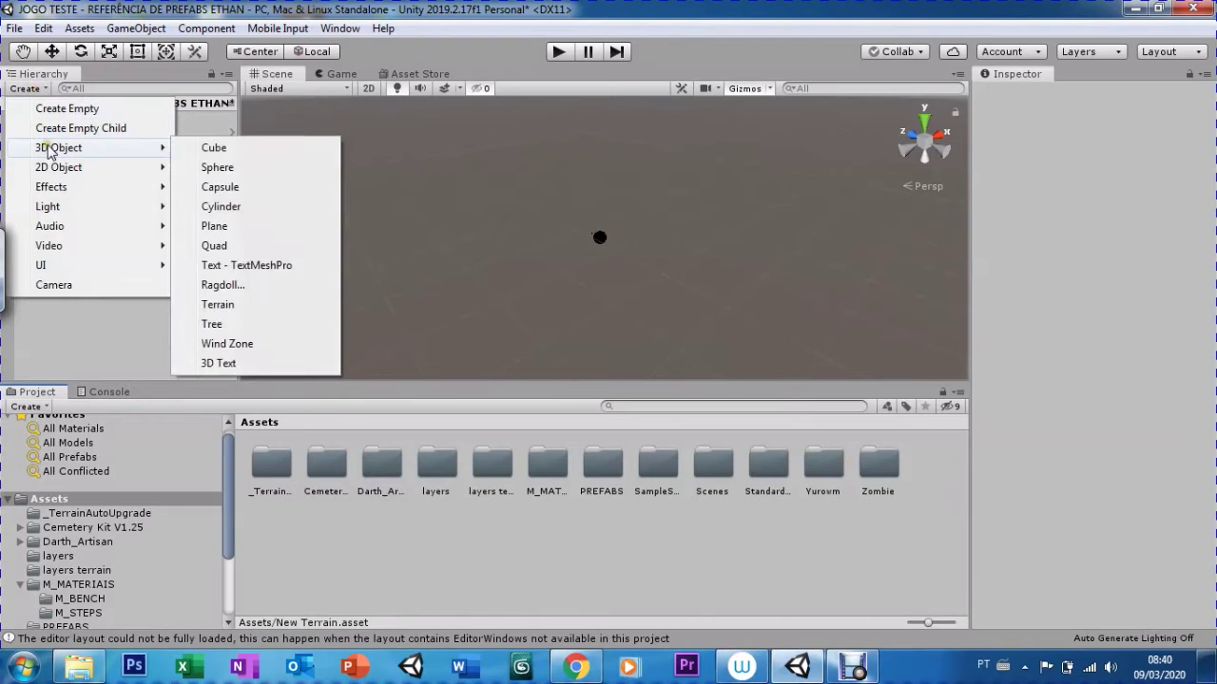
left_click(226, 304)
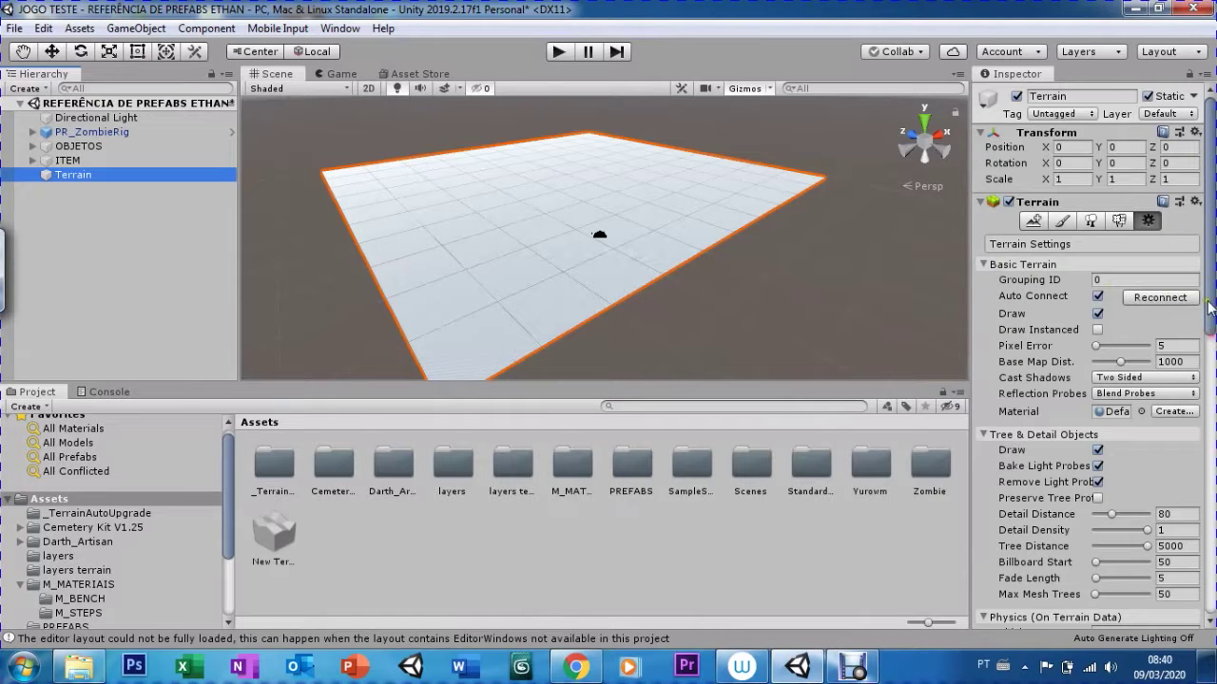
left_click_drag(1210, 250, 1207, 433)
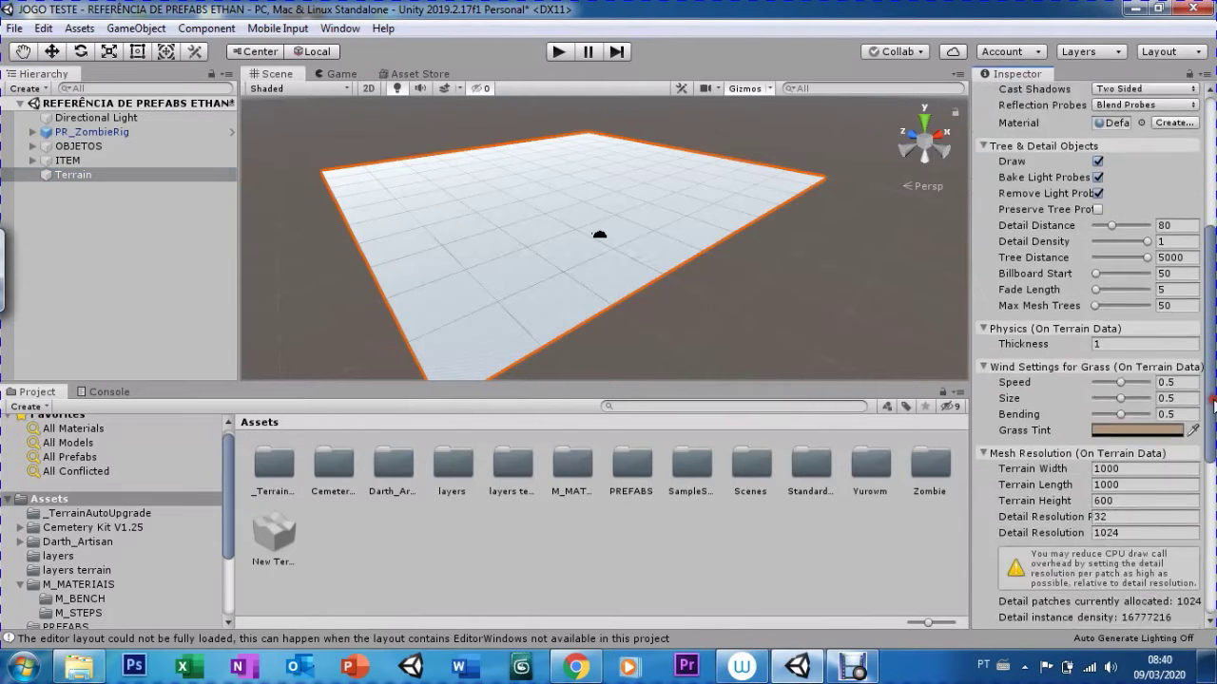
left_click(1196, 348)
type("50")
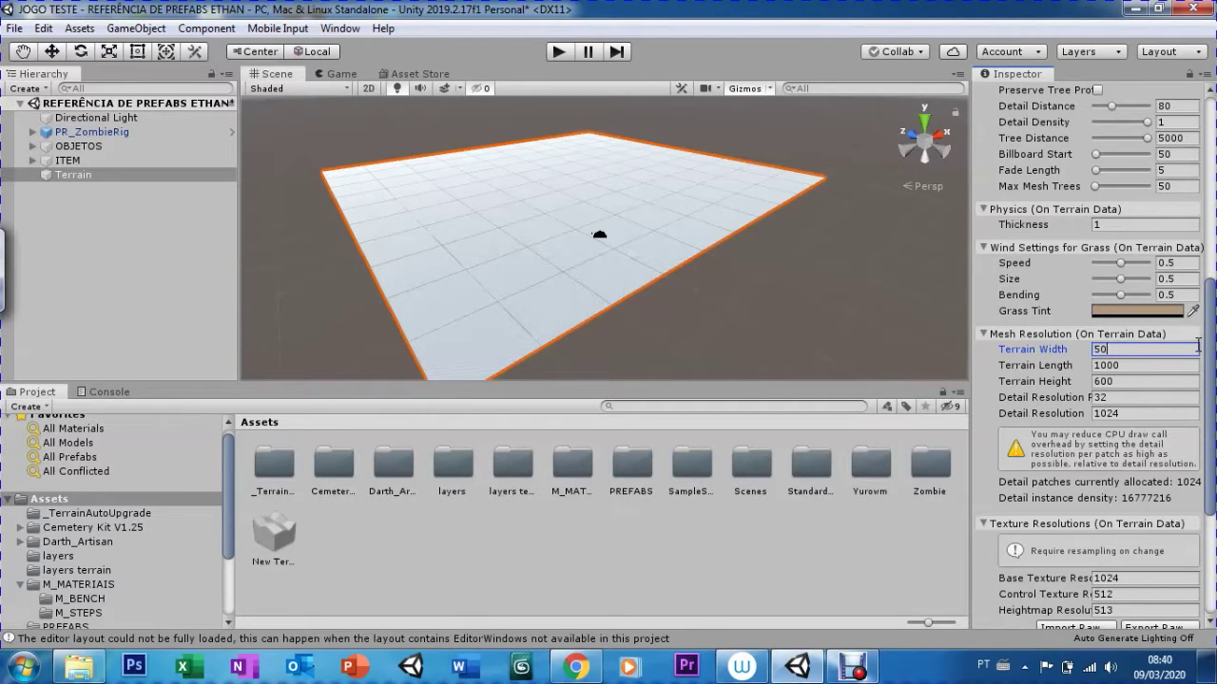
key("Tab")
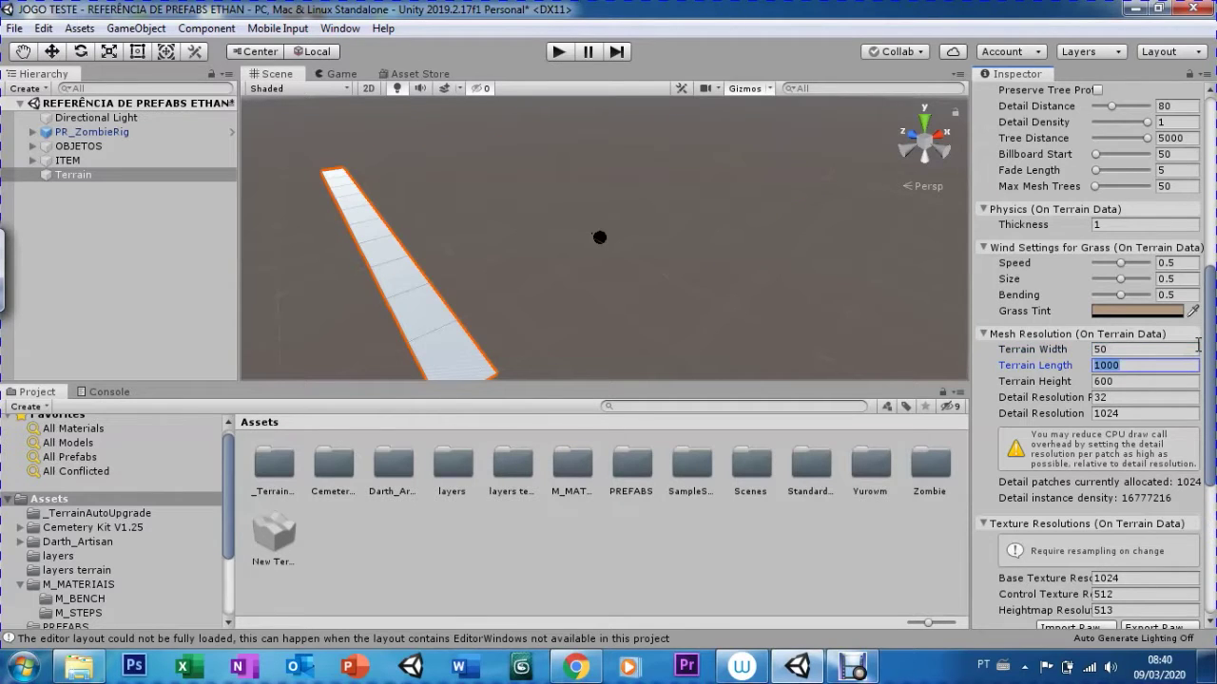
type("50")
key("Tab")
type("10")
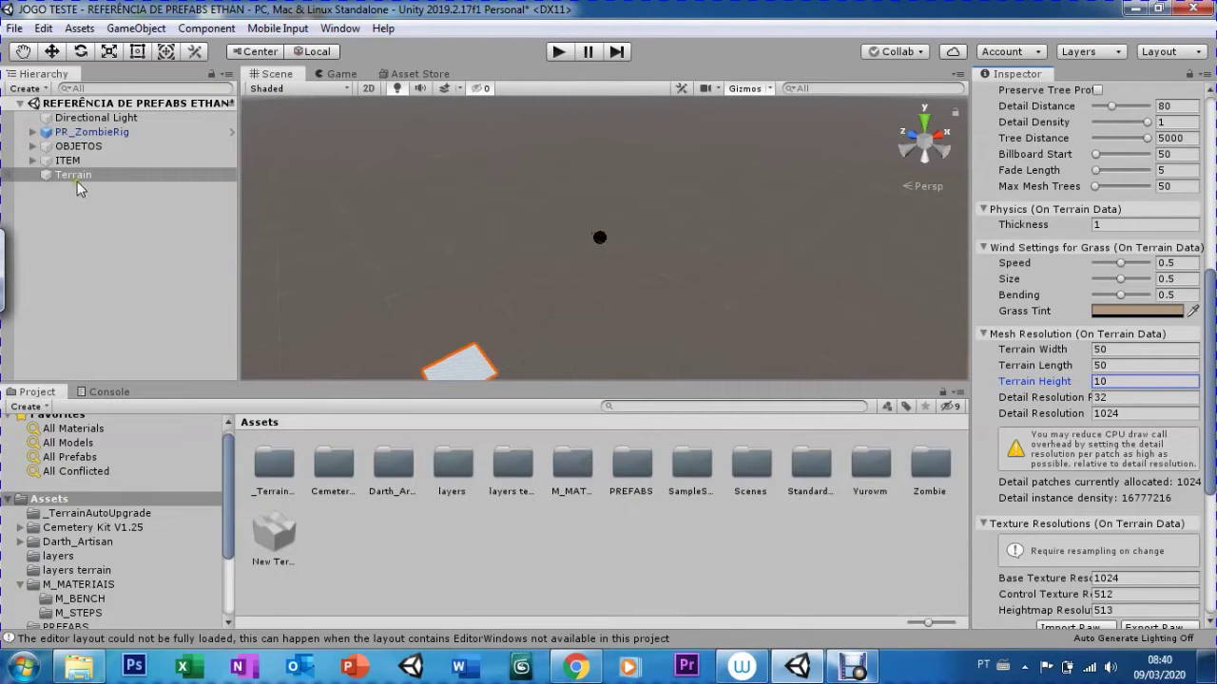
left_click(48, 175)
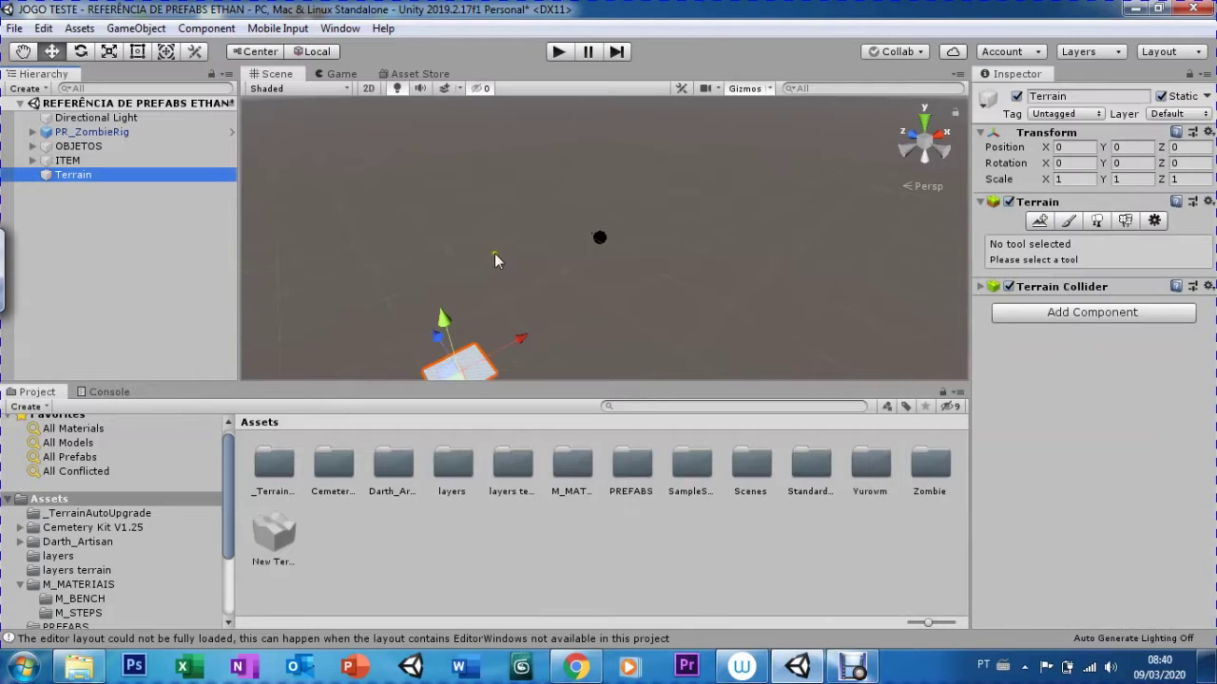
Drag the Terrain along Z and X to X 279, Z 118, beneath the zombie
left_click_drag(437, 336, 404, 285)
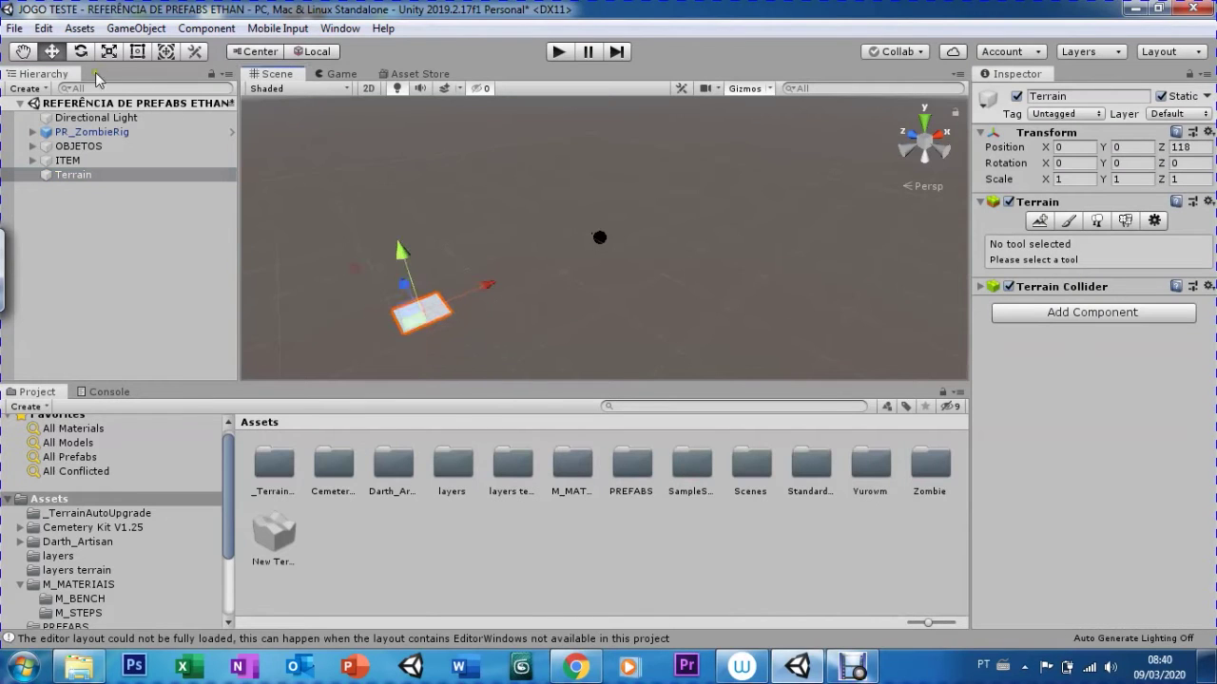
mouse_move(485, 285)
left_mouse_down()
mouse_move(750, 204)
mouse_move(731, 204)
left_mouse_up()
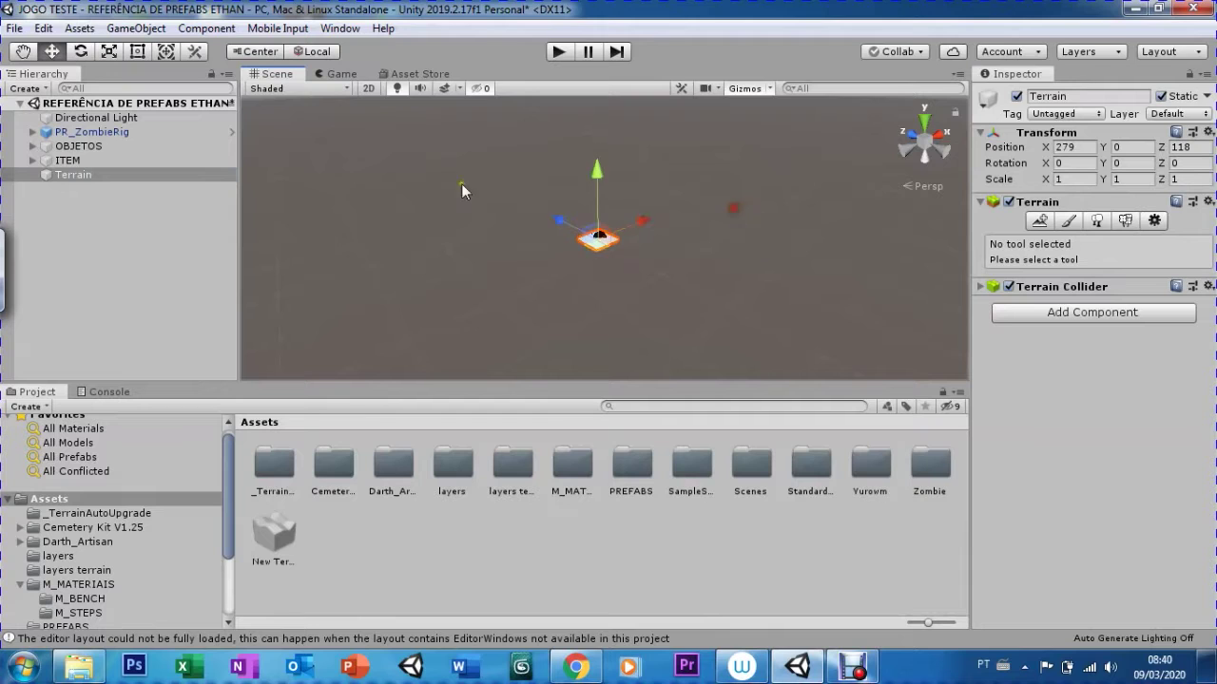
left_click(48, 175)
Frame the Terrain and PR_ZombieRig, then zoom the Scene view out
double_click(152, 177)
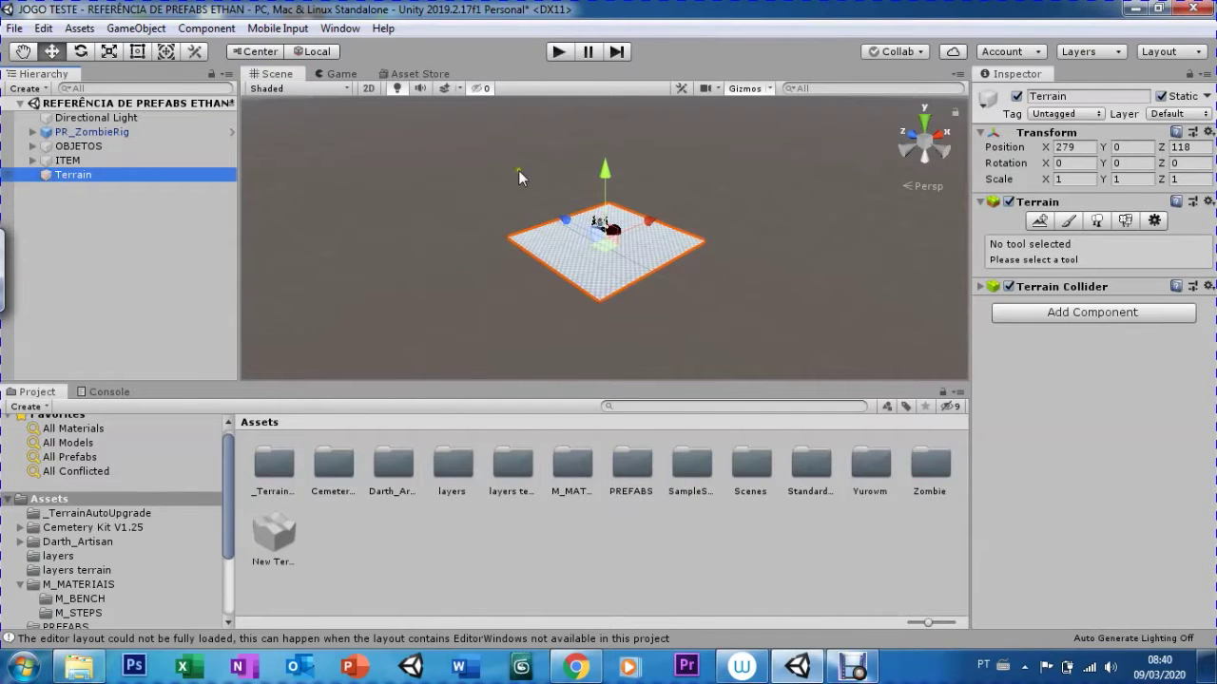
double_click(89, 133)
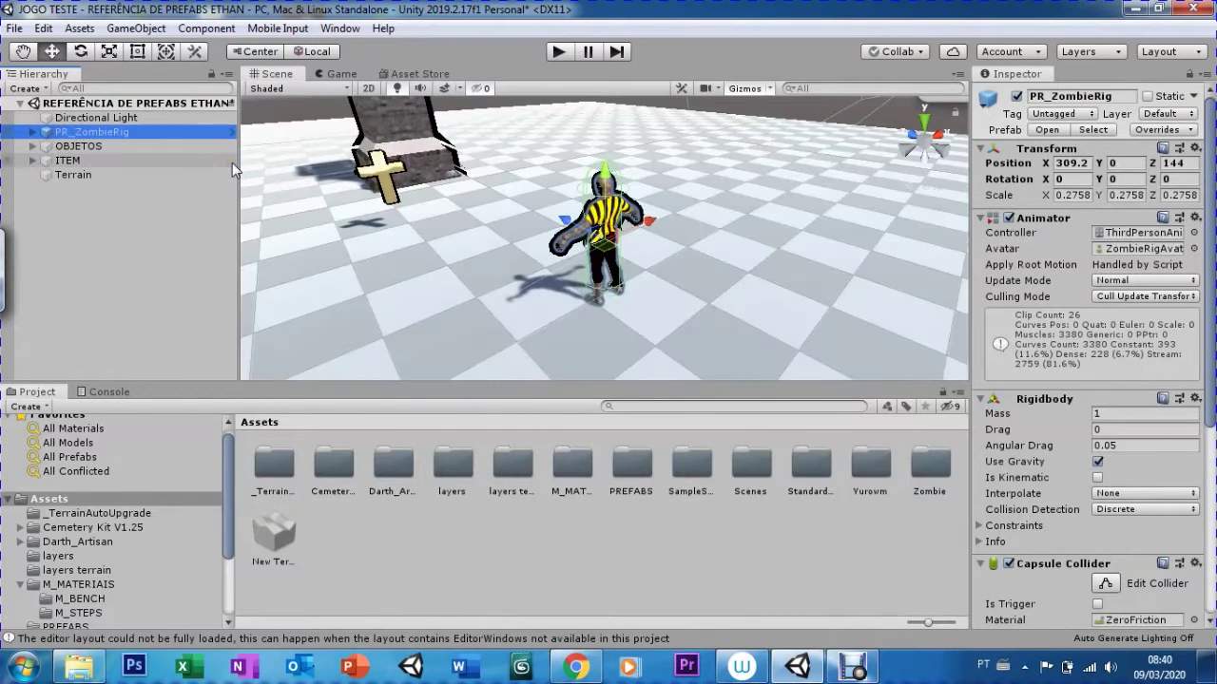
scroll(515, 226, "down", 1)
scroll(515, 233, "down", 2)
scroll(515, 233, "down", 2)
scroll(515, 232, "down", 2)
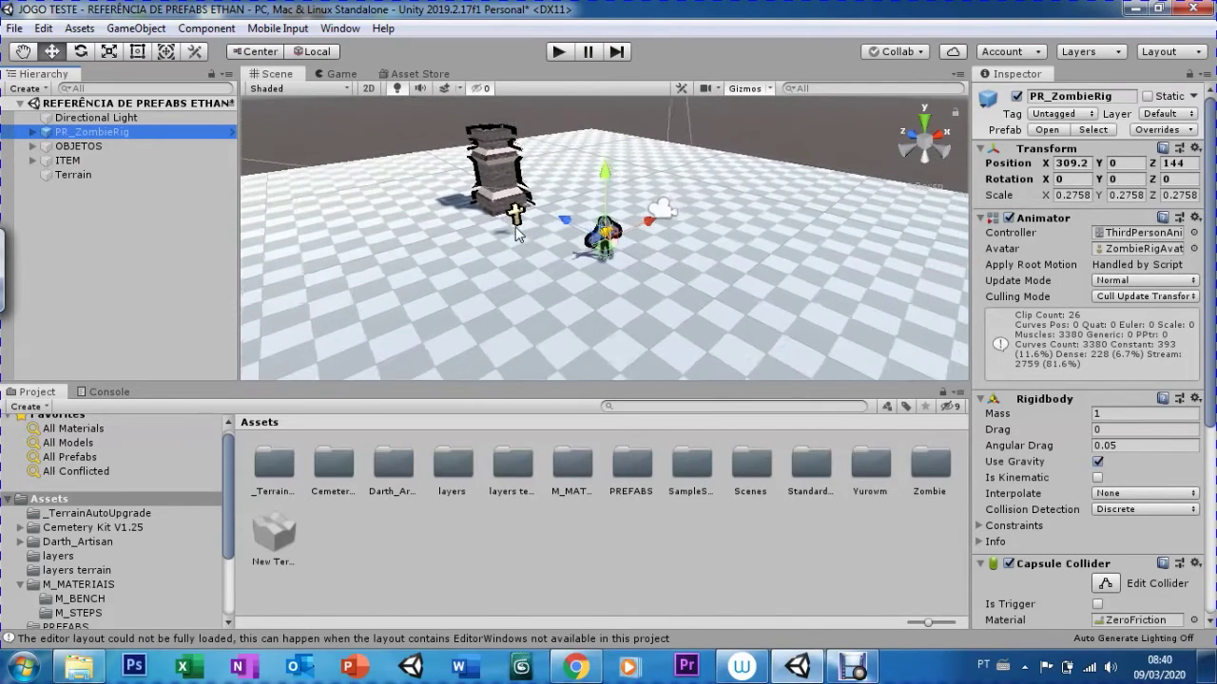
scroll(515, 233, "down", 1)
scroll(515, 233, "down", 2)
scroll(520, 287, "down", 2)
scroll(521, 287, "down", 2)
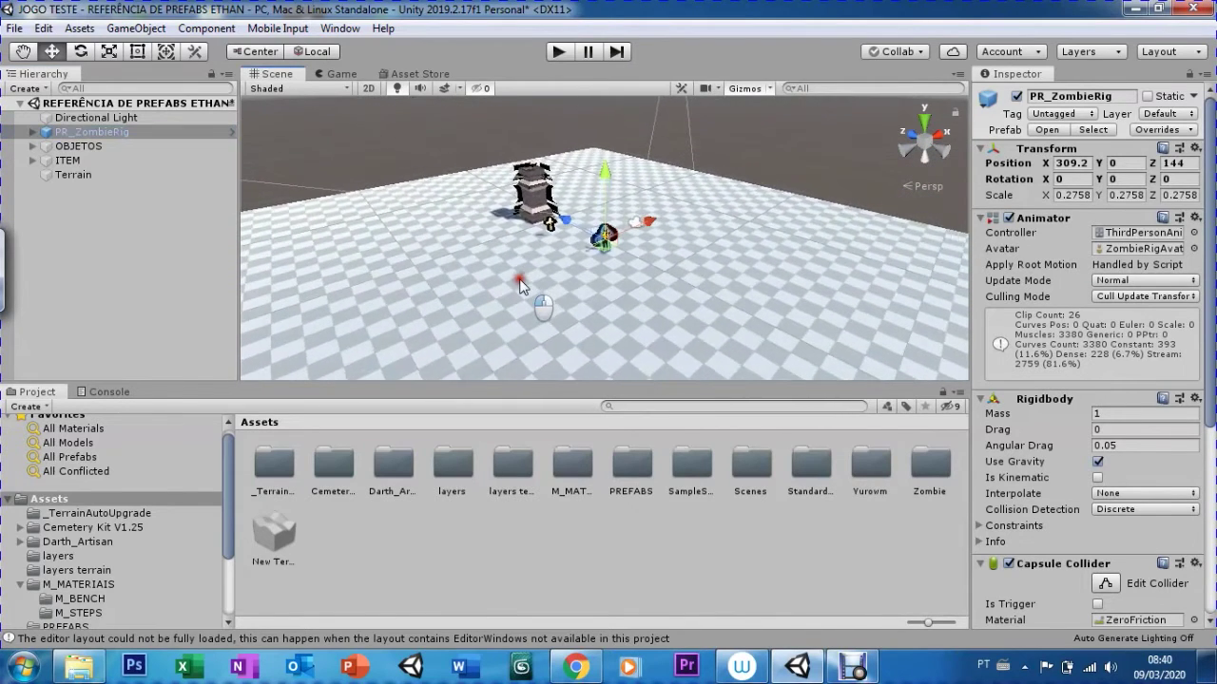
scroll(521, 287, "down", 2)
scroll(520, 287, "down", 2)
scroll(520, 284, "down", 3)
scroll(519, 280, "down", 2)
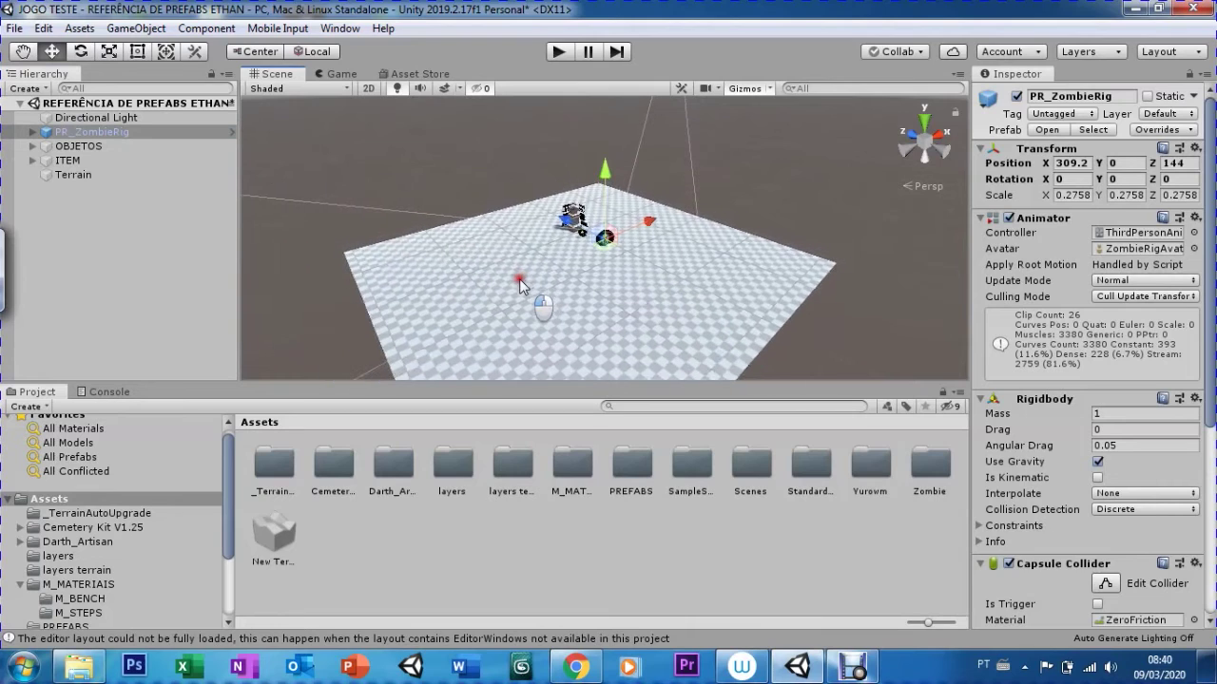
scroll(519, 279, "down", 2)
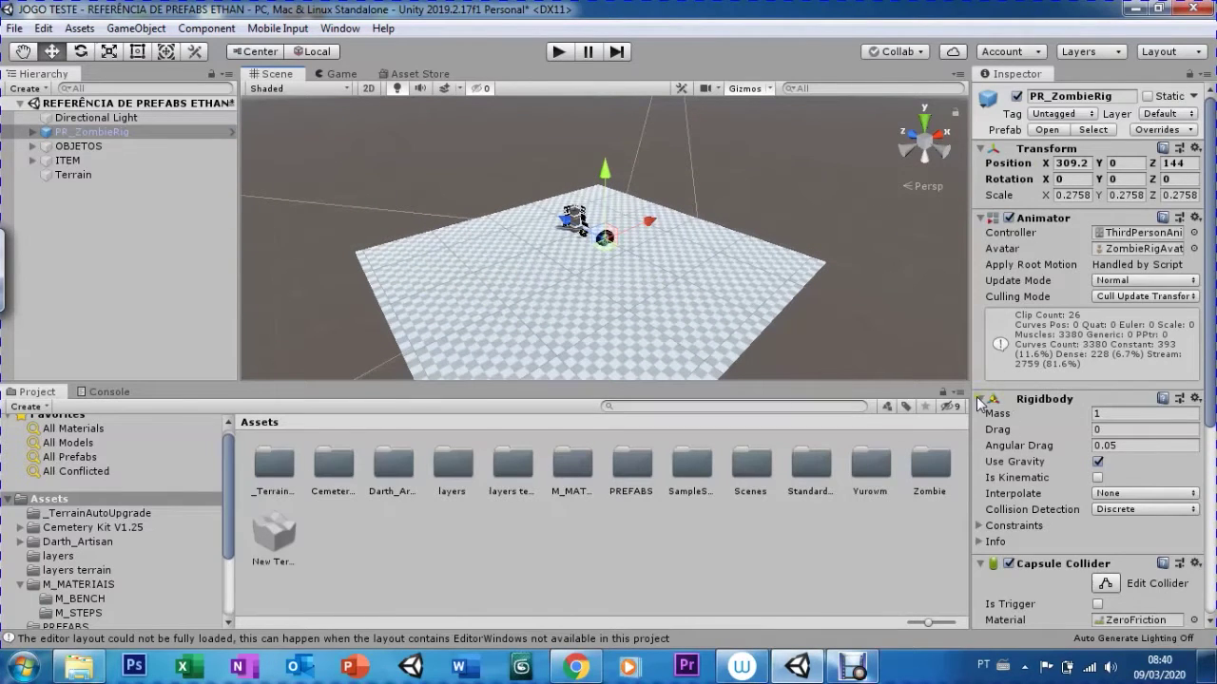
left_click(980, 400)
Collapse the zombie's Rigidbody, Capsule Collider and Third Person Character components
left_click(980, 399)
left_click(979, 400)
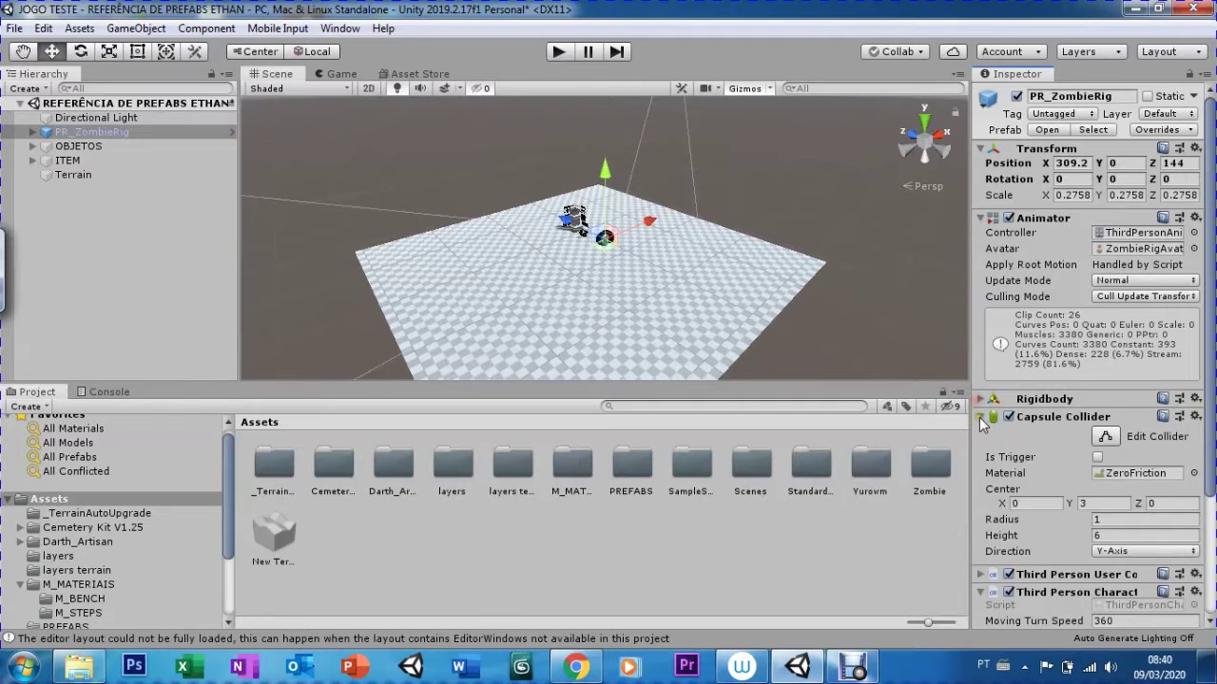
left_click(980, 418)
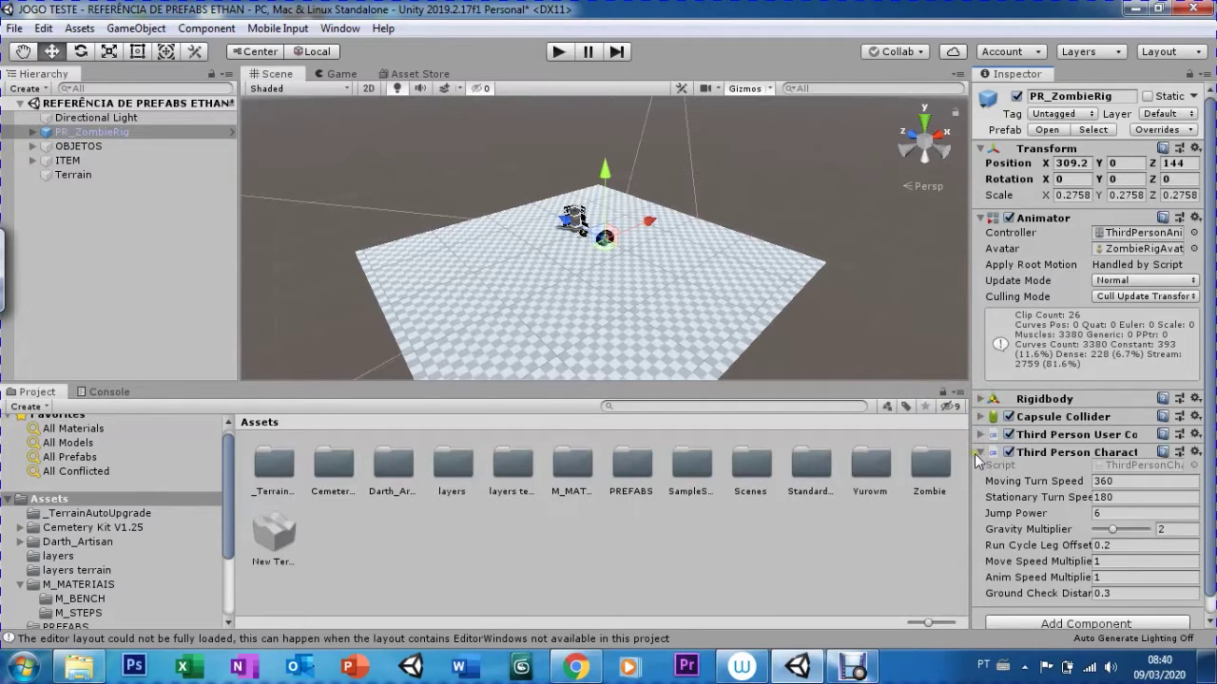
left_click(979, 453)
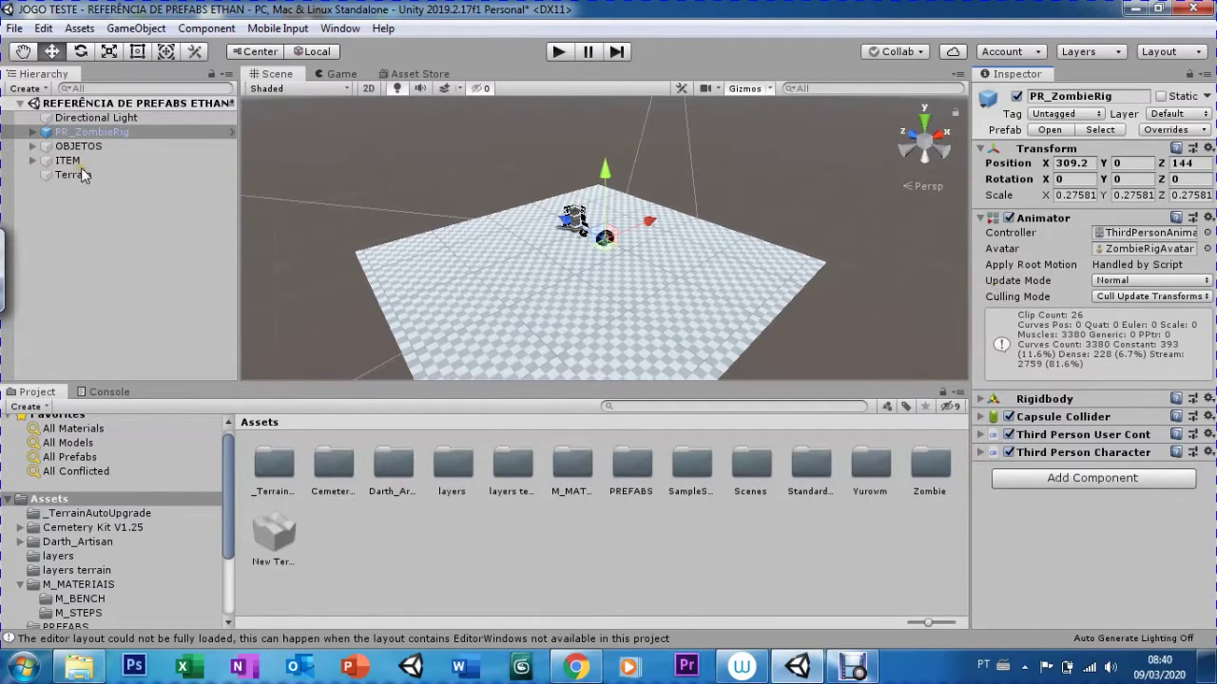
Select PR_Cross under ITEM, then PR_Stone Post under the OBJETOS group
left_click(33, 160)
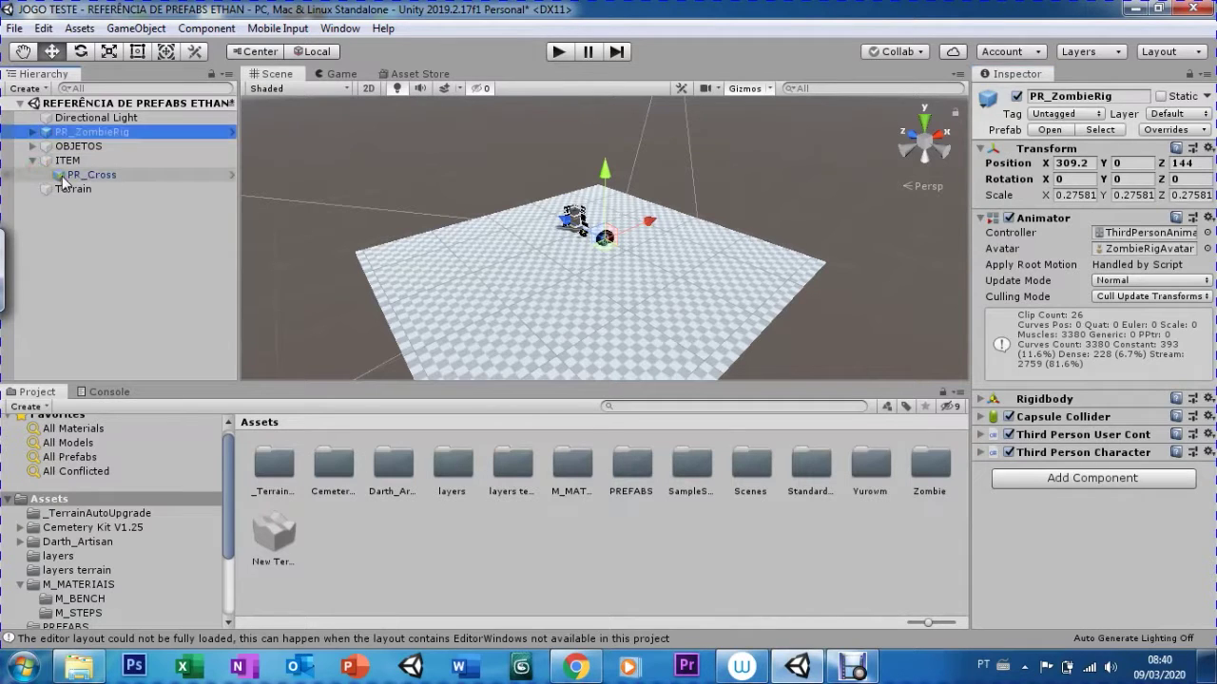
left_click(68, 177)
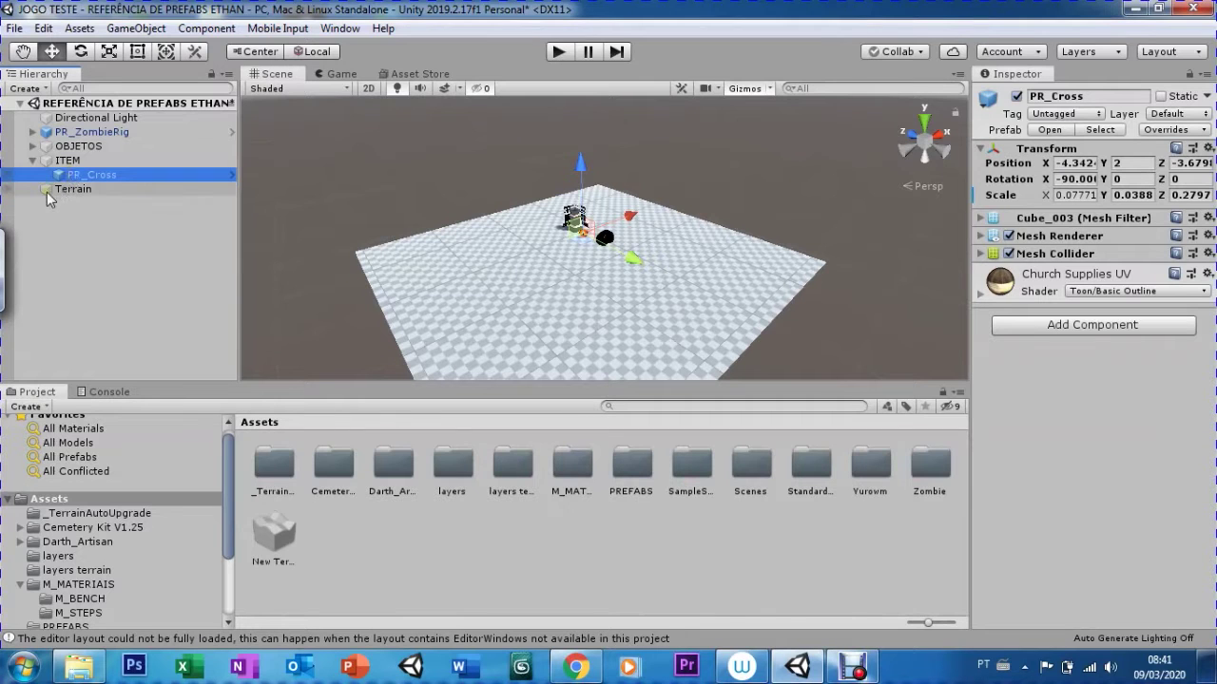
left_click(33, 161)
left_click(33, 147)
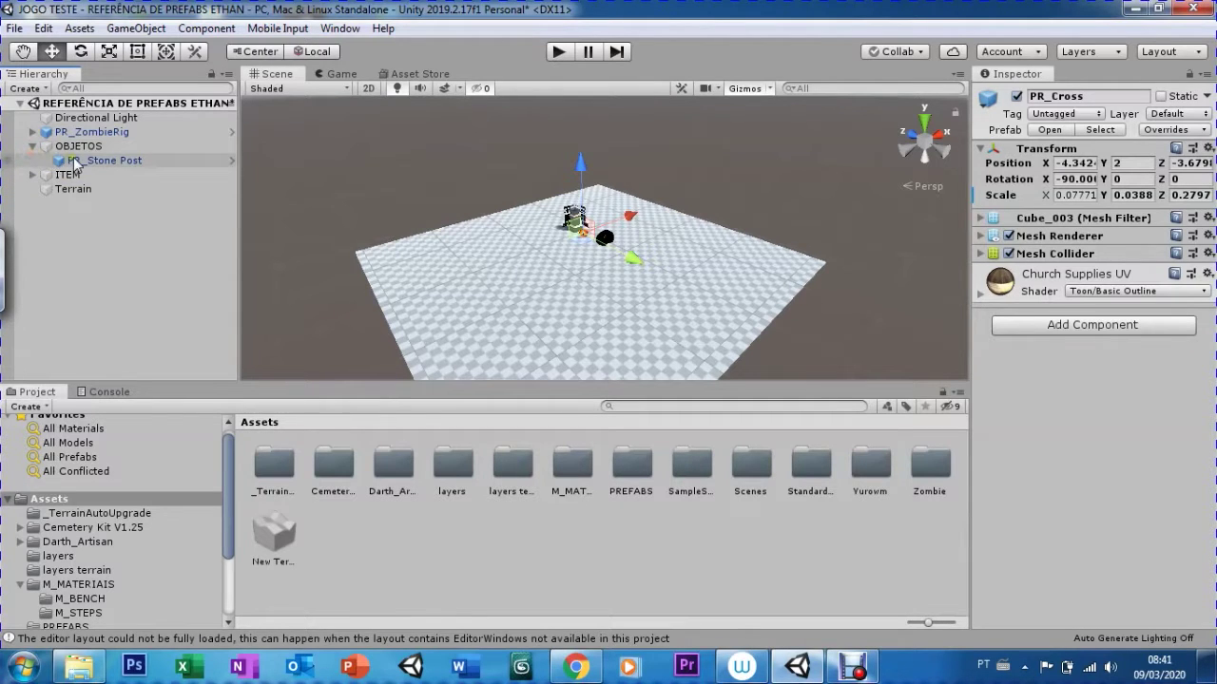
left_click(76, 162)
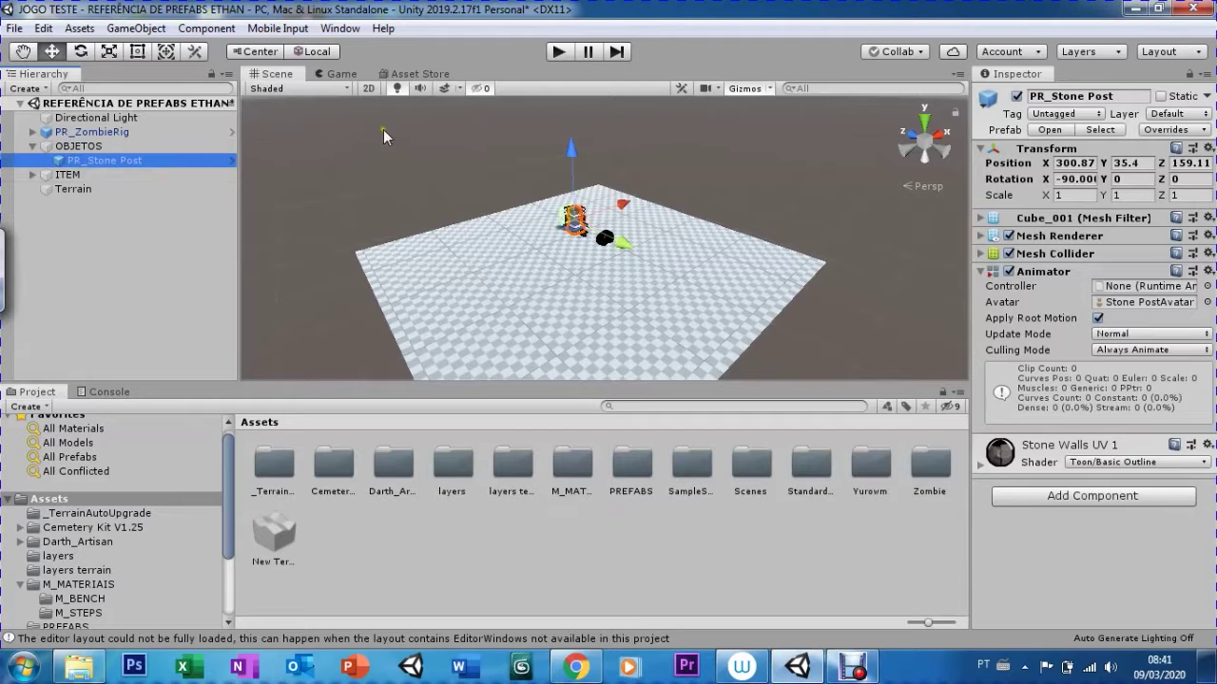
In top view, move PR_Stone Post to the terrain corner (X 317.9, Z 172.8), then open Cemetery Kit V1.25
left_click(925, 122)
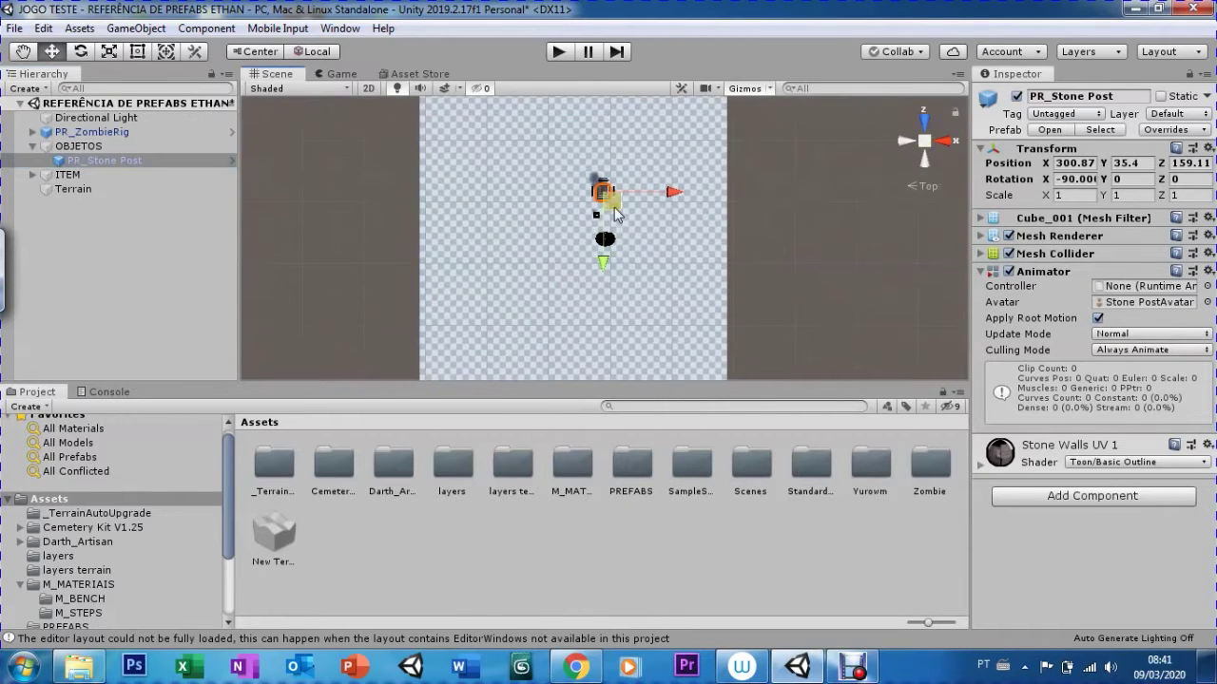
left_click_drag(605, 252, 604, 190)
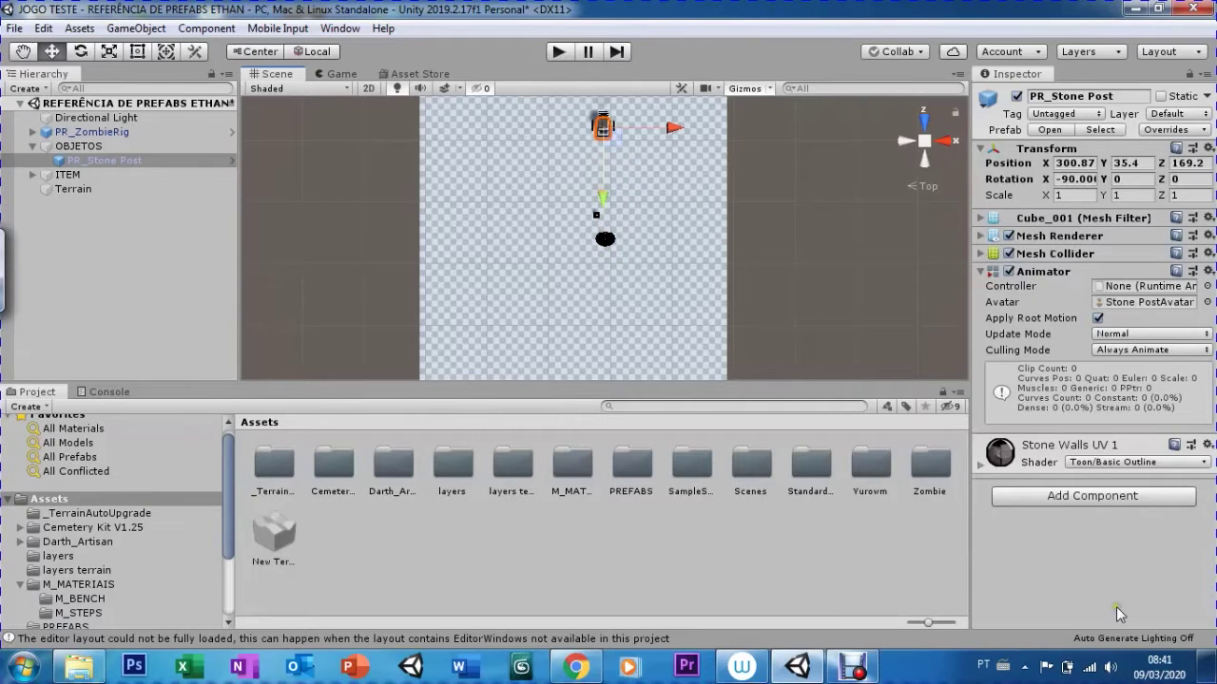
left_click(23, 51)
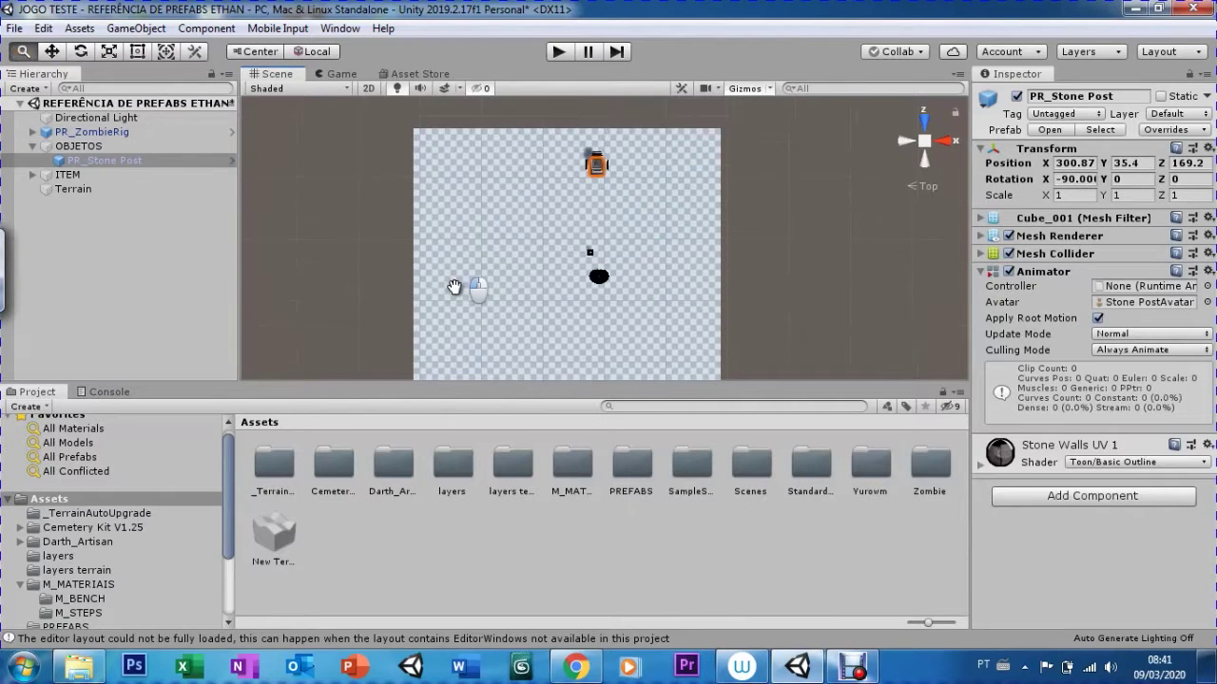
left_click_drag(467, 200, 473, 272)
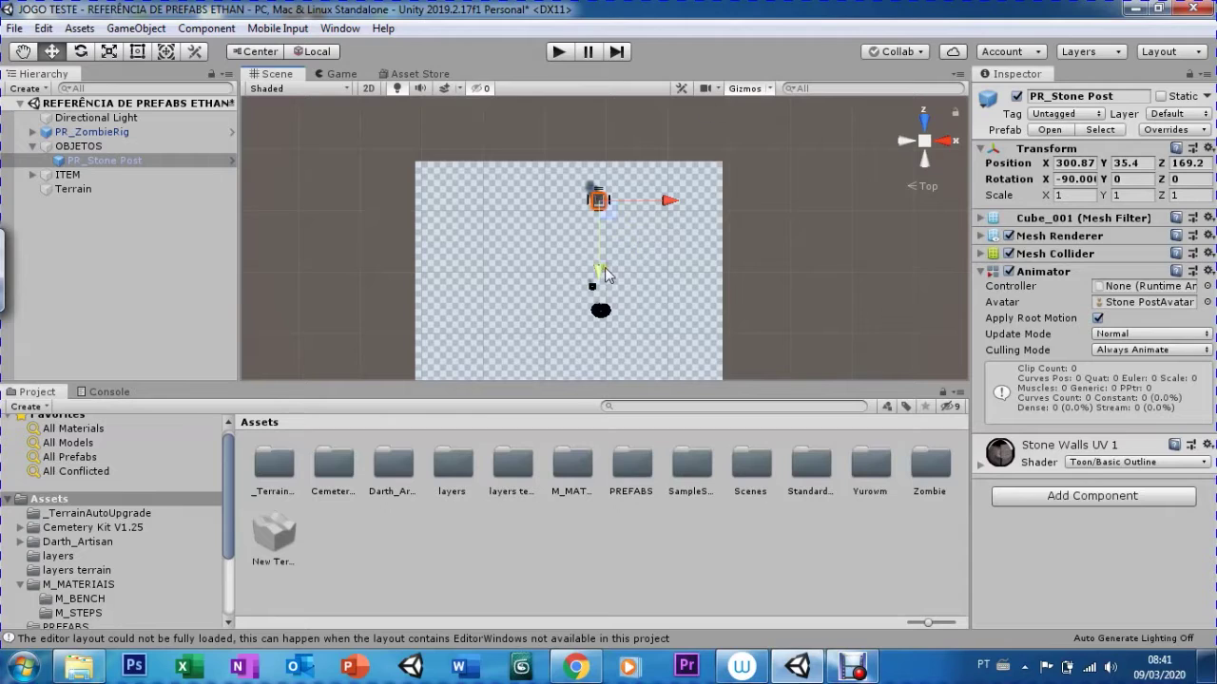
left_click_drag(598, 275, 609, 252)
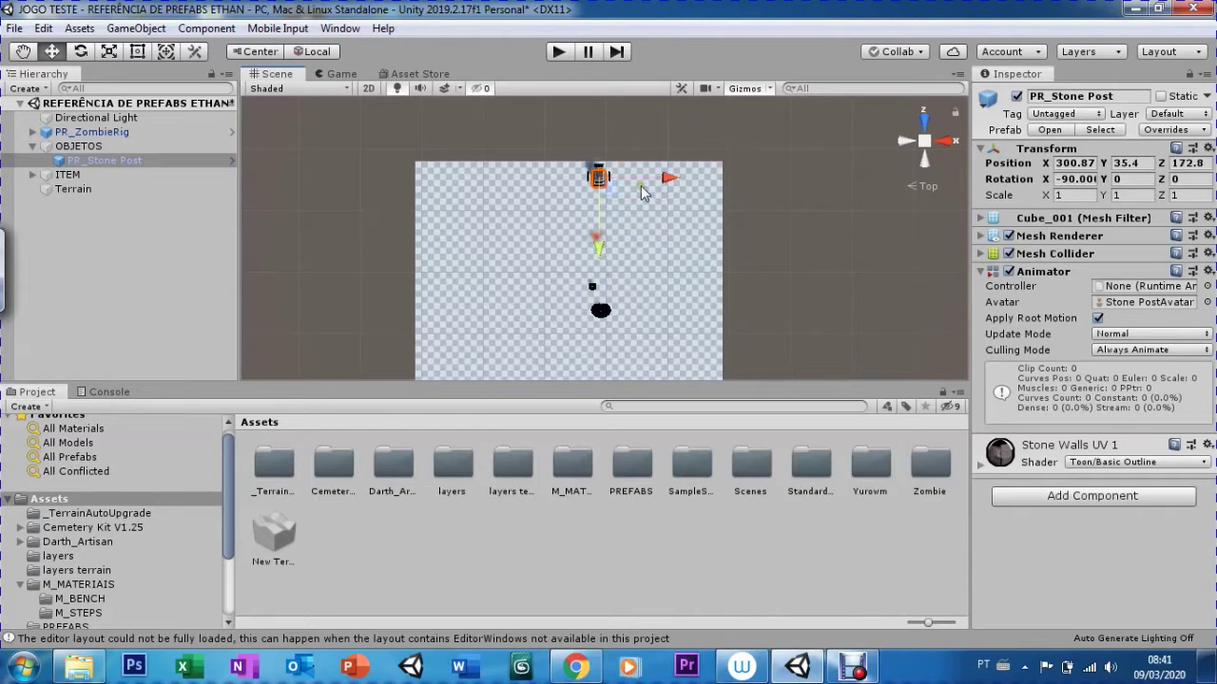
left_click_drag(662, 178, 776, 177)
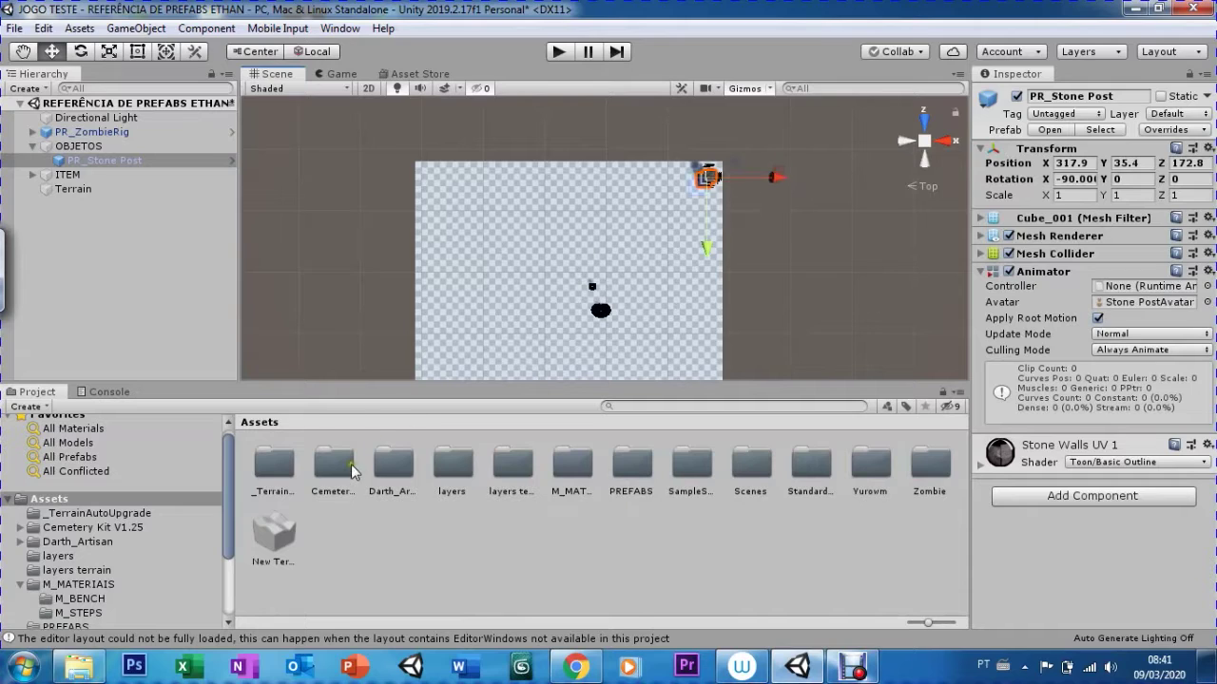
double_click(330, 475)
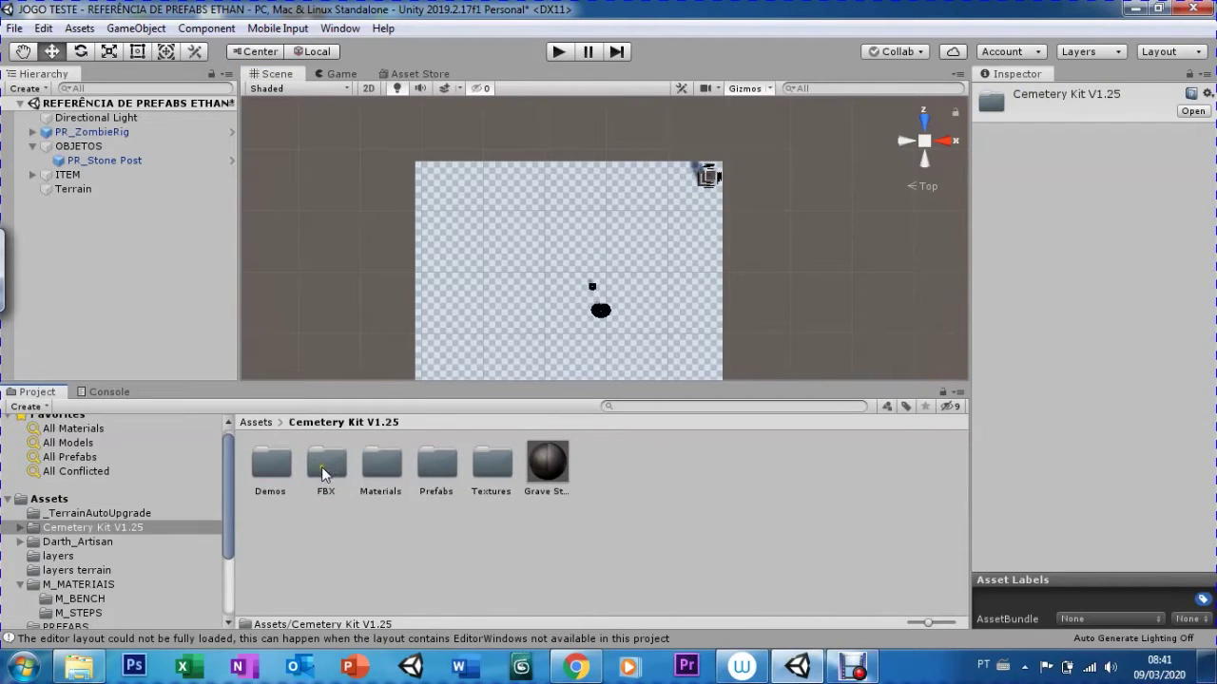
Drag the PR_Fence_1A prefab from PREFABS into the scene and nest it under OBJETOS
left_click(257, 422)
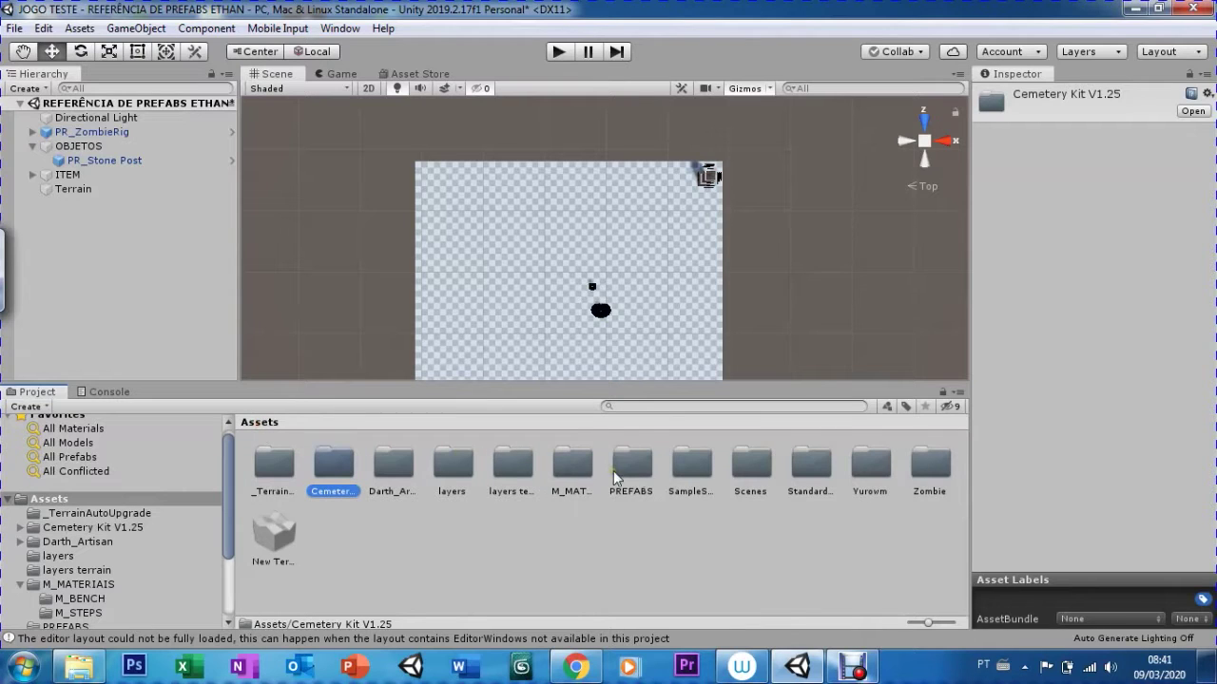
double_click(635, 467)
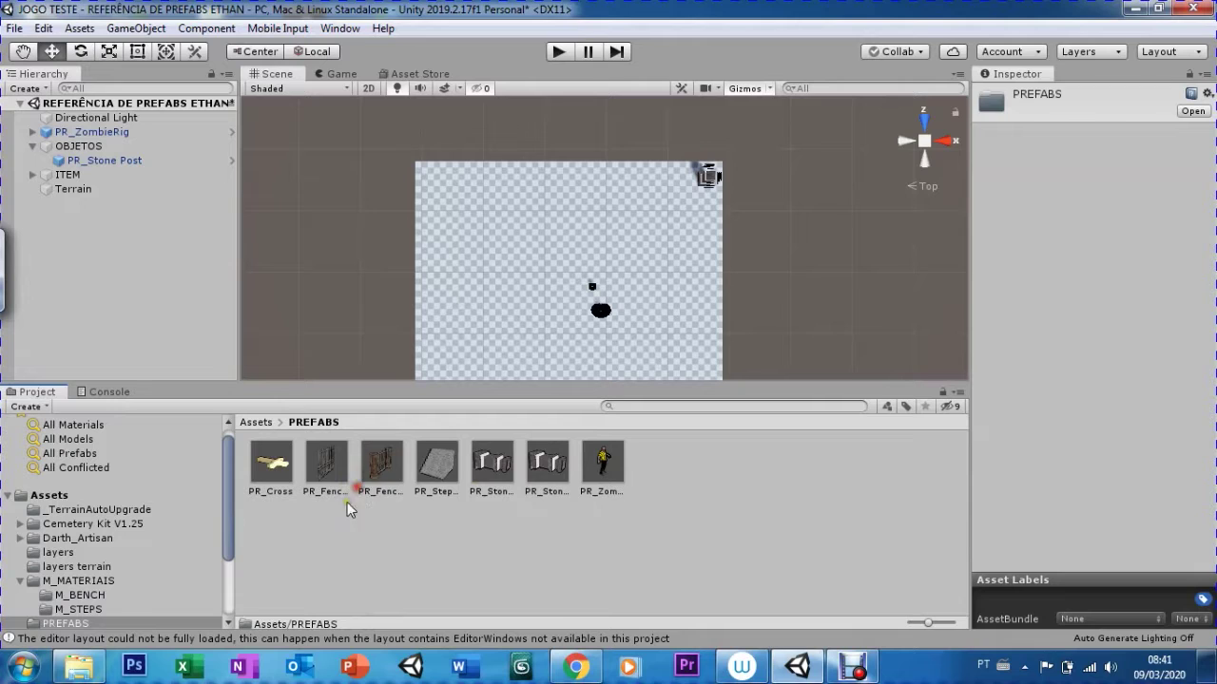
left_click(370, 483)
left_click(371, 485)
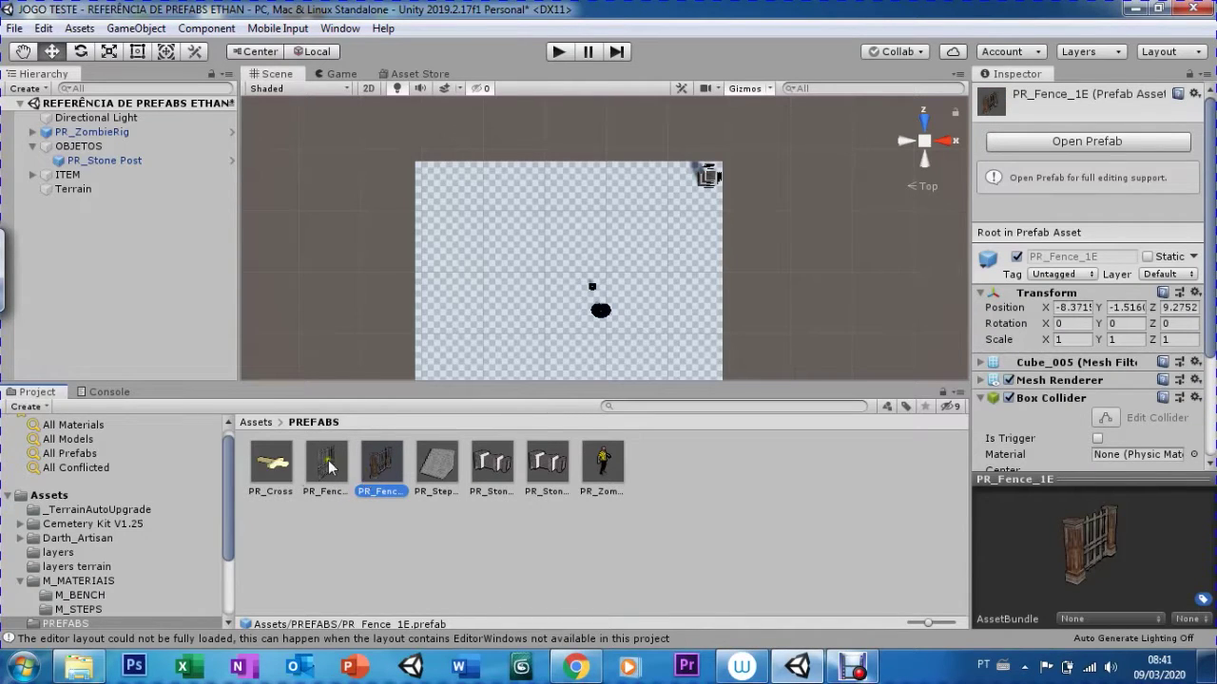
left_click(326, 468)
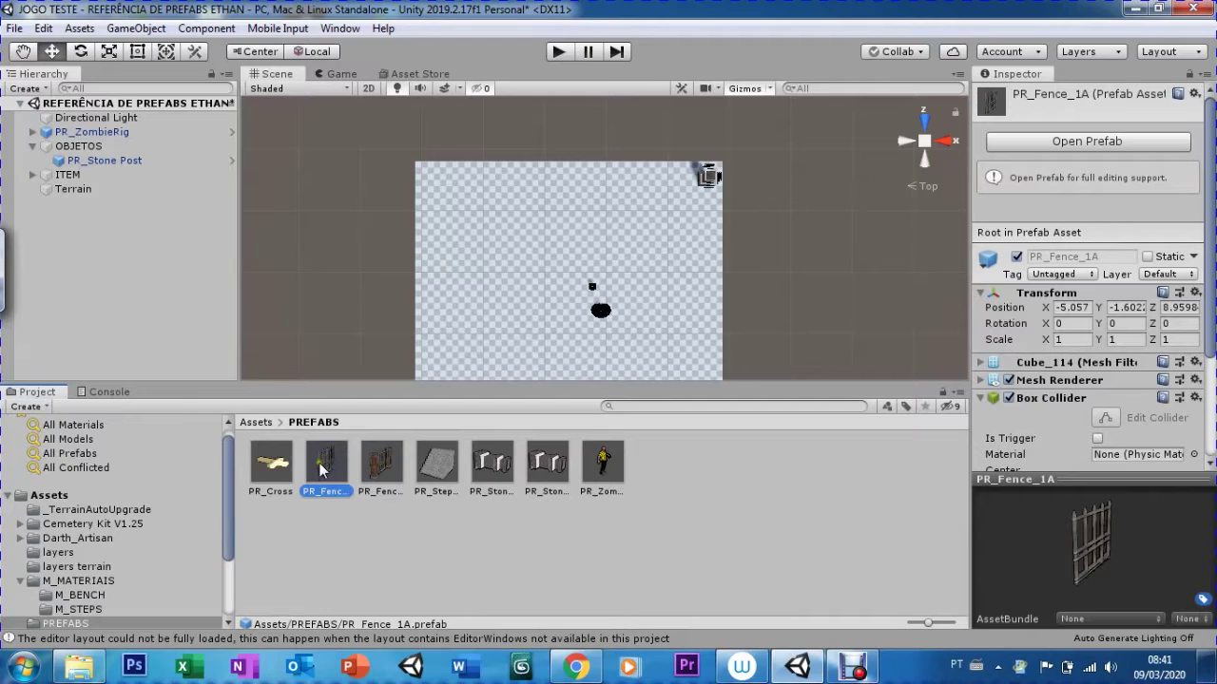
left_click_drag(319, 464, 681, 188)
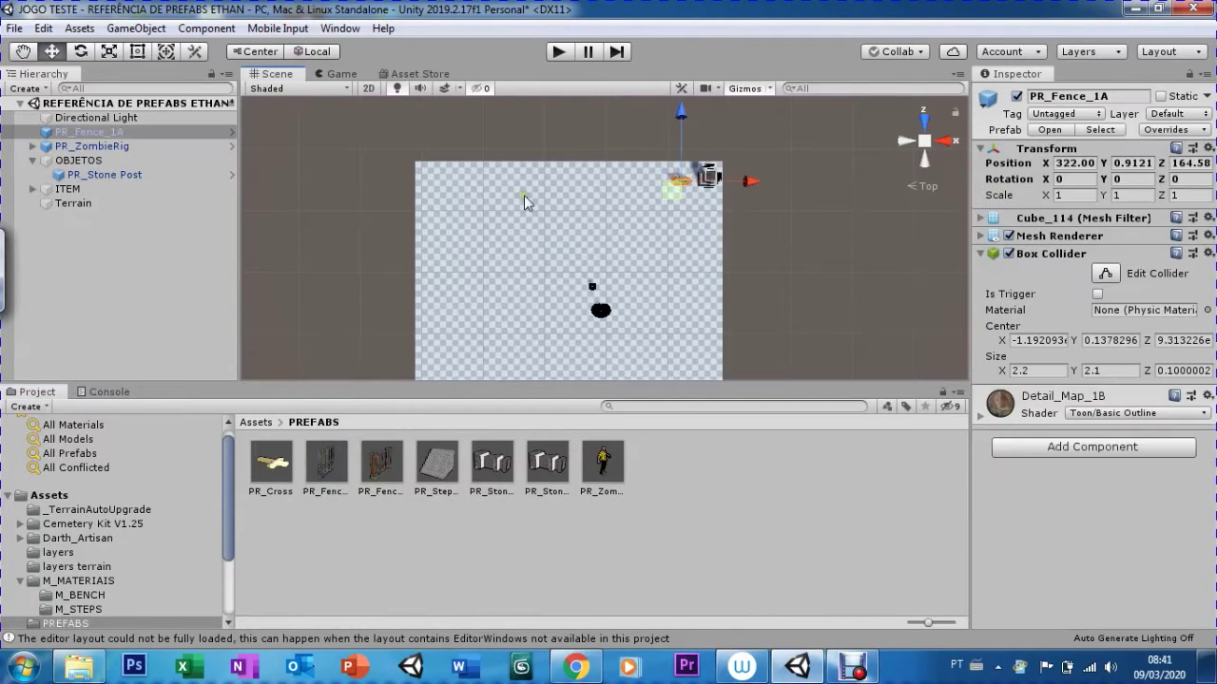
mouse_move(57, 132)
left_mouse_down()
mouse_move(115, 178)
mouse_move(83, 161)
left_mouse_up()
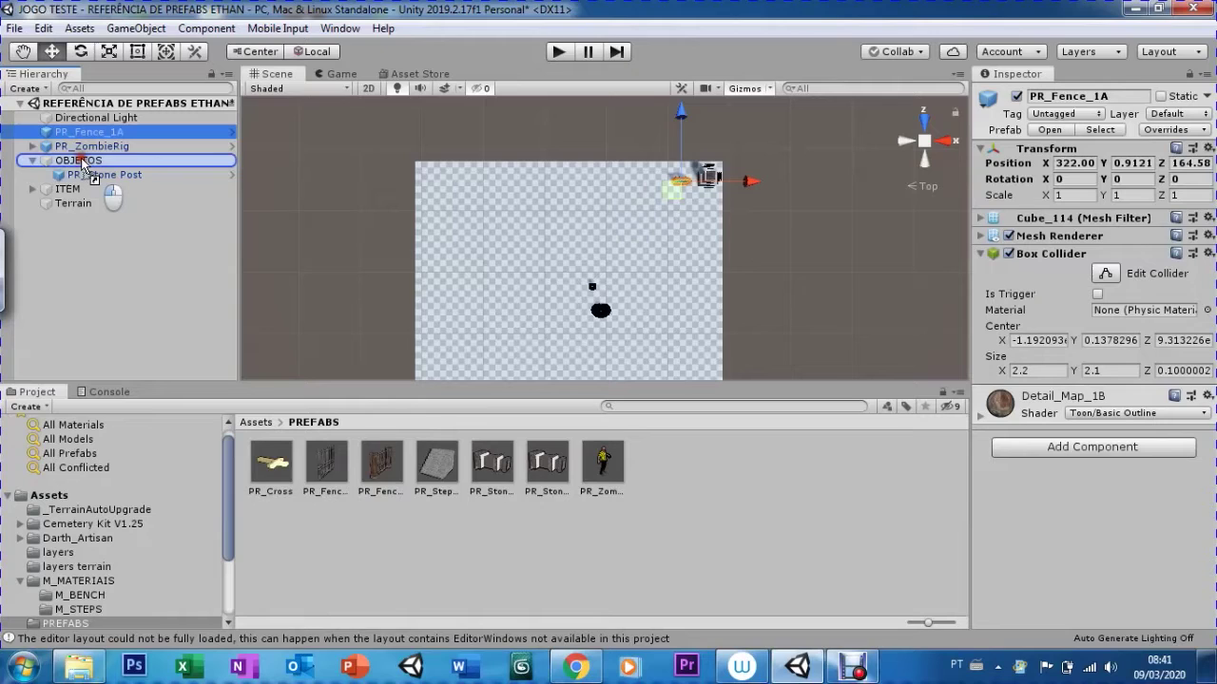
left_click_drag(84, 164, 81, 164)
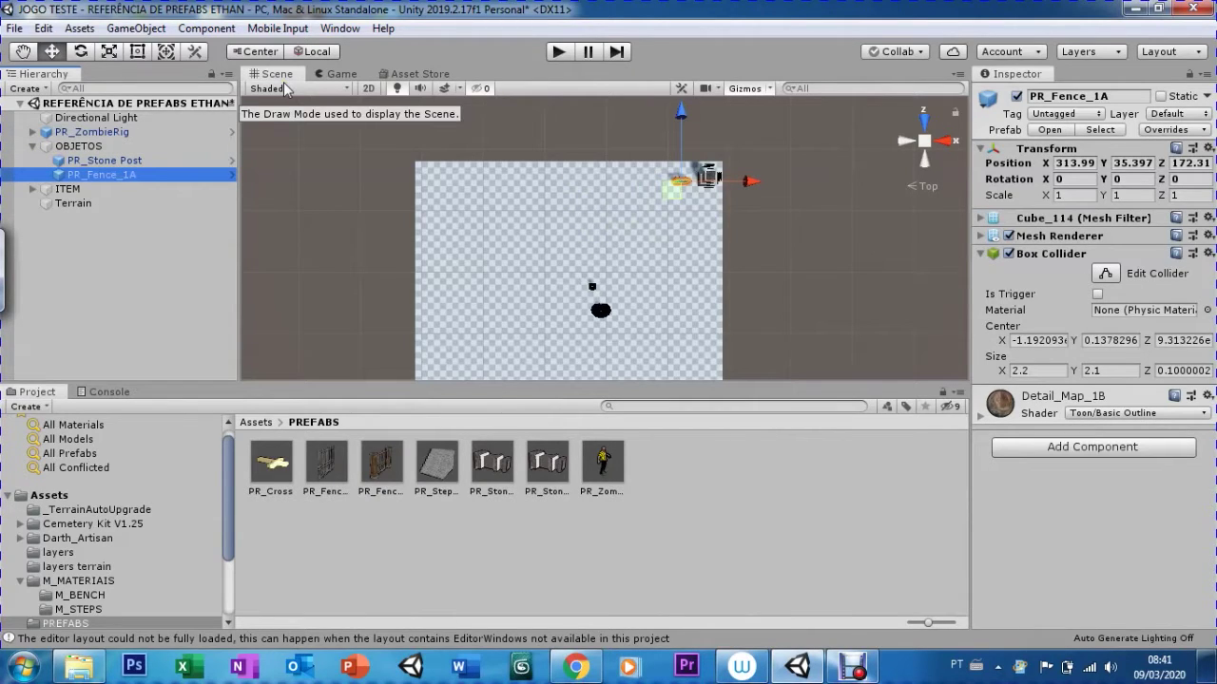
Frame the new fence and orbit the view so the fence and stone post are centred
key("f")
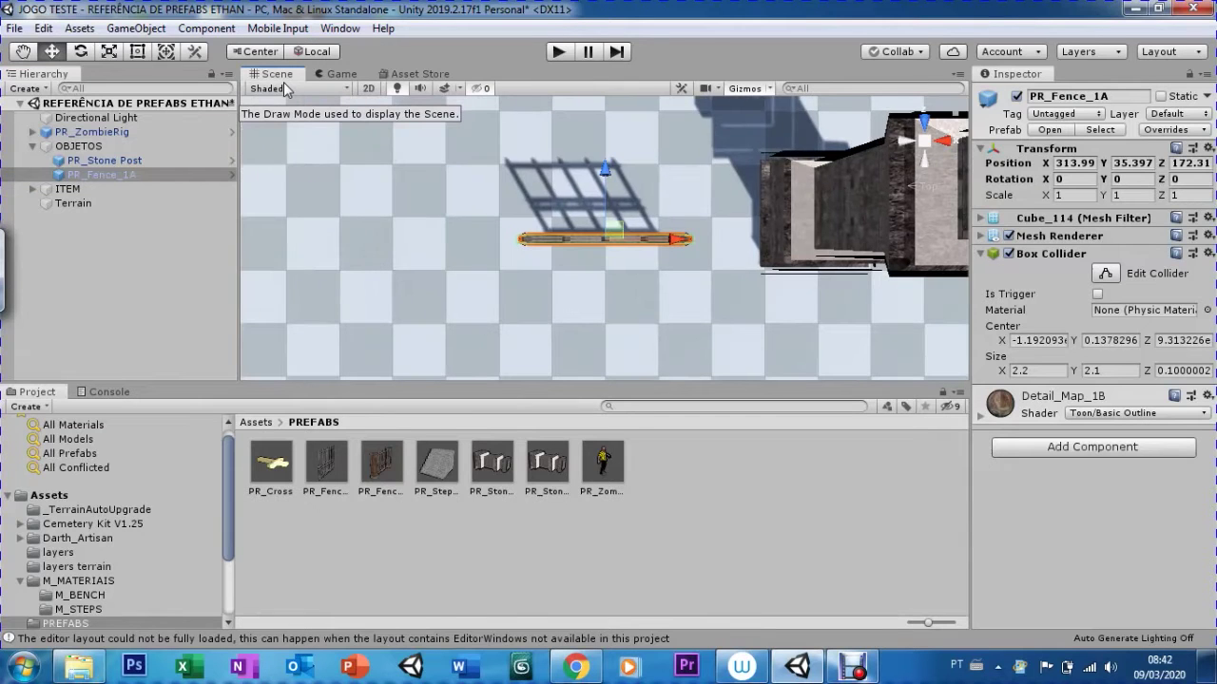
scroll(657, 320, "down", 1)
right_click_drag(657, 321, 641, 171)
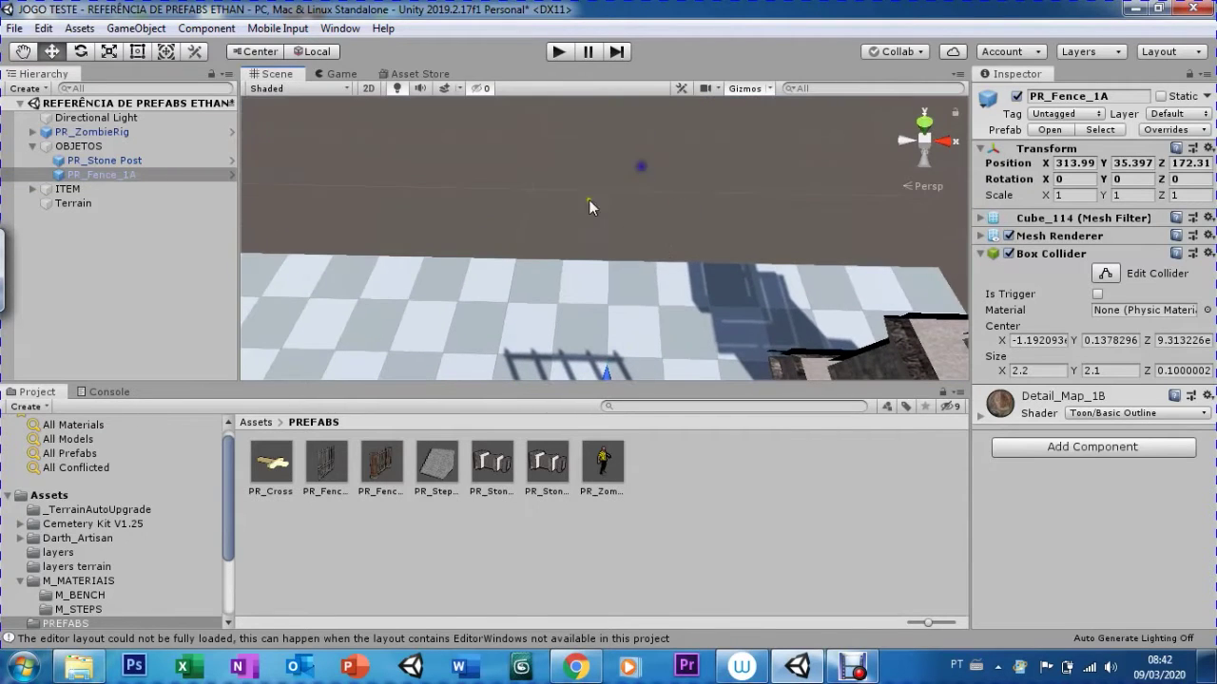
left_click(23, 52)
scroll(442, 336, "up", 3)
scroll(496, 268, "up", 1)
right_click_drag(496, 268, 522, 239)
scroll(521, 314, "up", 2)
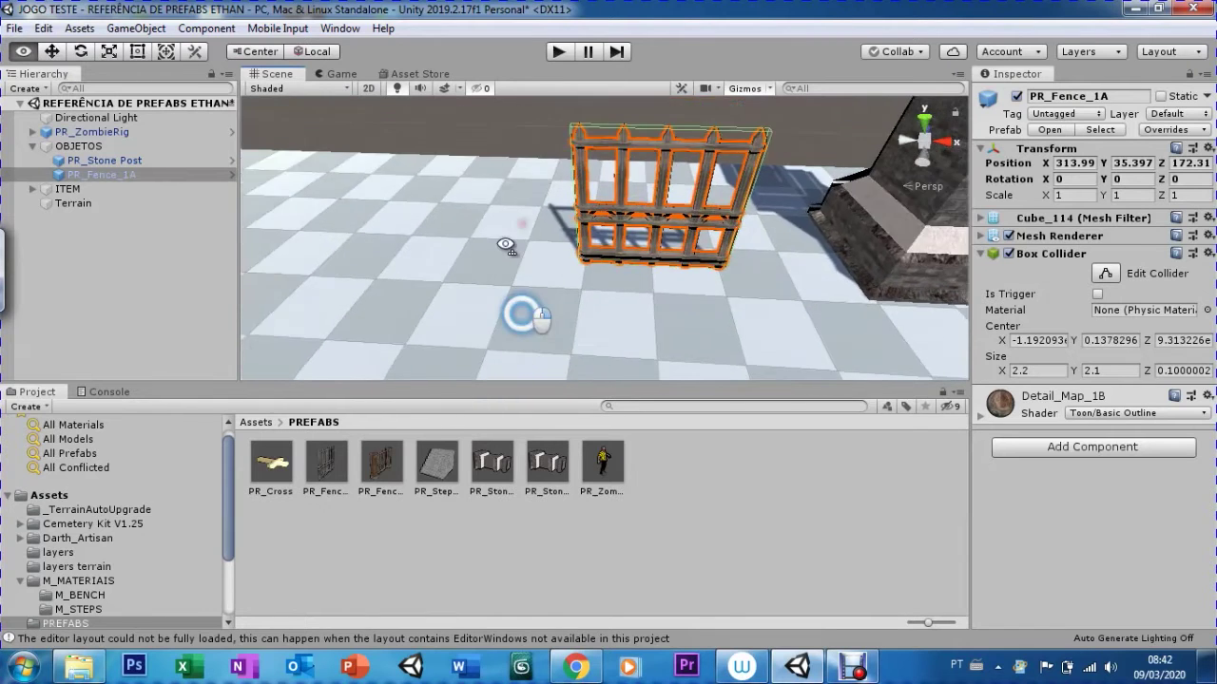
scroll(584, 302, "down", 2)
scroll(565, 326, "down", 2)
scroll(538, 301, "down", 1)
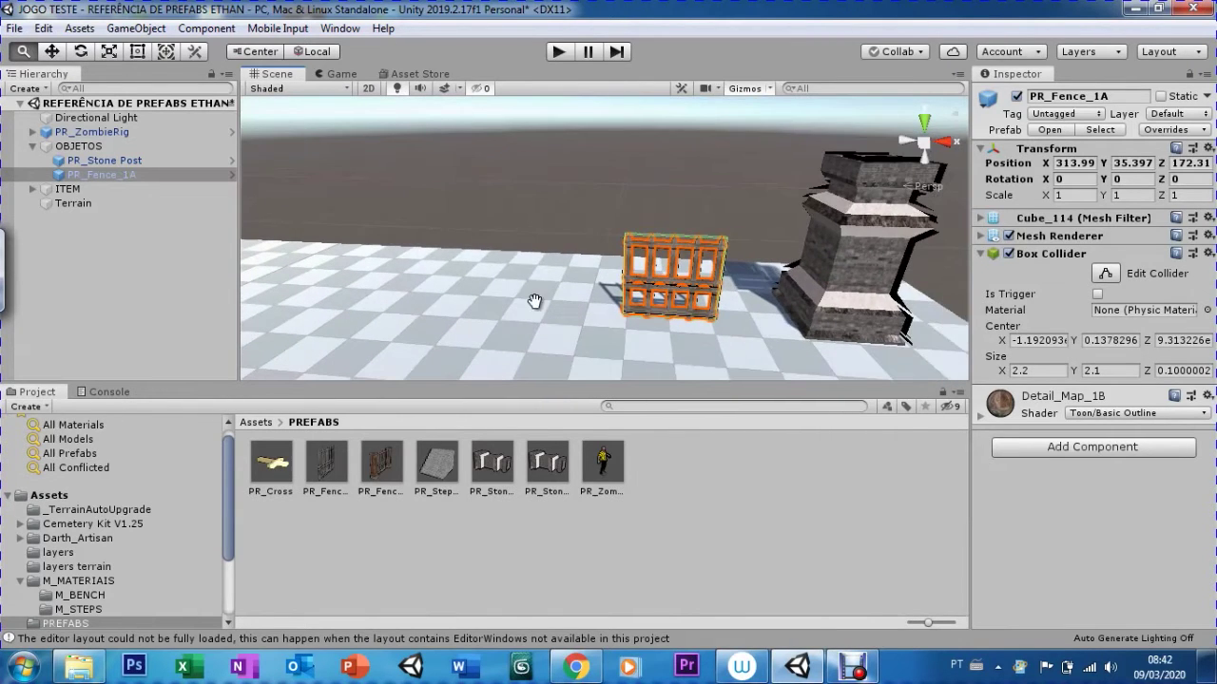
scroll(641, 297, "up", 2)
scroll(584, 317, "down", 2)
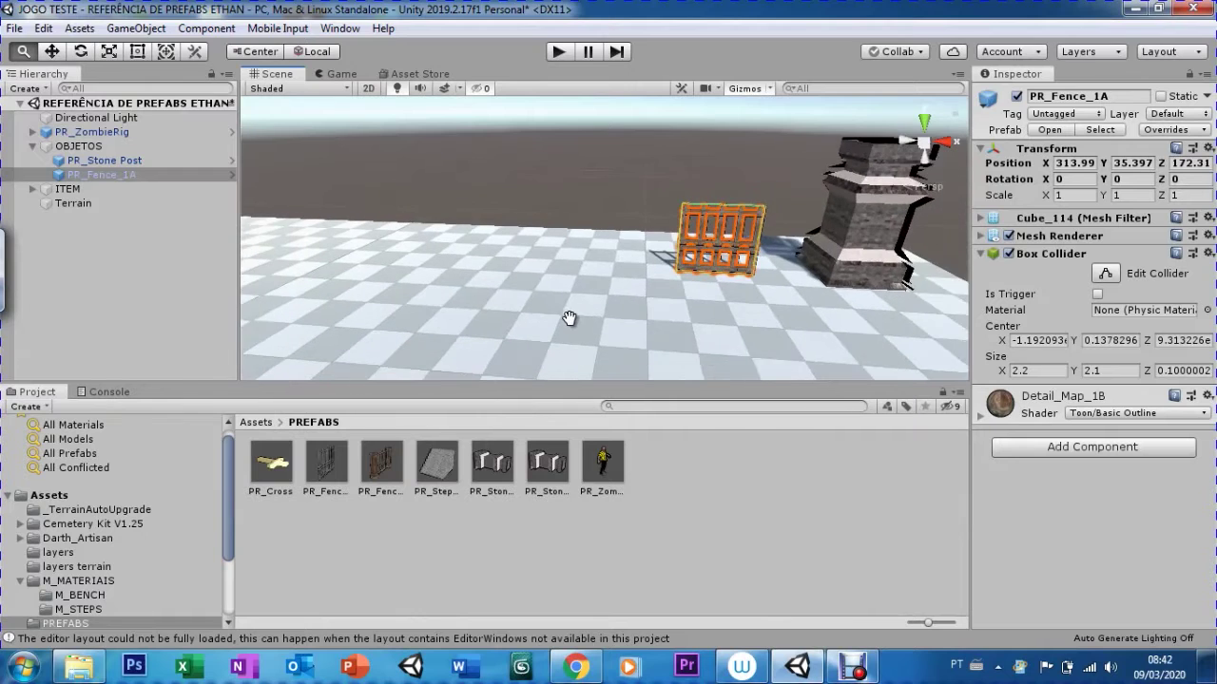
scroll(570, 321, "down", 1)
mouse_move(518, 275)
right_mouse_down()
mouse_move(719, 282)
mouse_move(434, 272)
mouse_move(701, 253)
mouse_move(464, 253)
mouse_move(737, 261)
mouse_move(545, 205)
right_mouse_up()
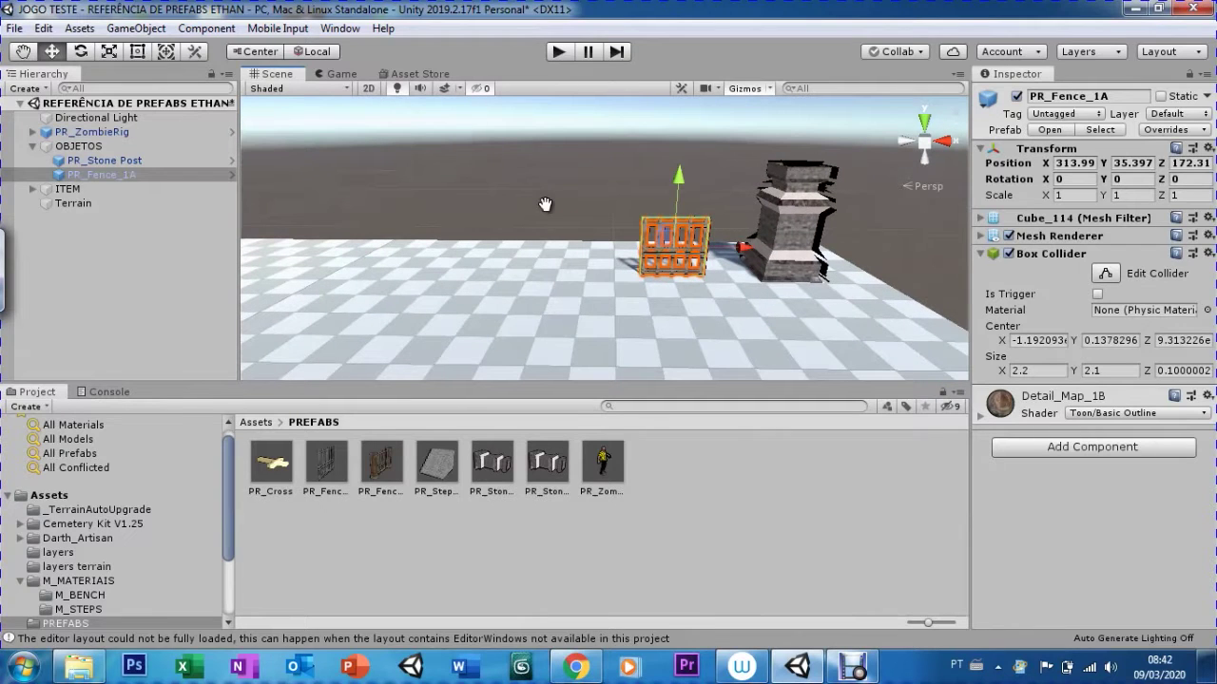
Scale the fence up uniformly, stretch it along X, and slide it against the stone post
key("r")
mouse_move(674, 257)
left_mouse_down()
mouse_move(715, 174)
mouse_move(667, 150)
left_mouse_up()
key("w")
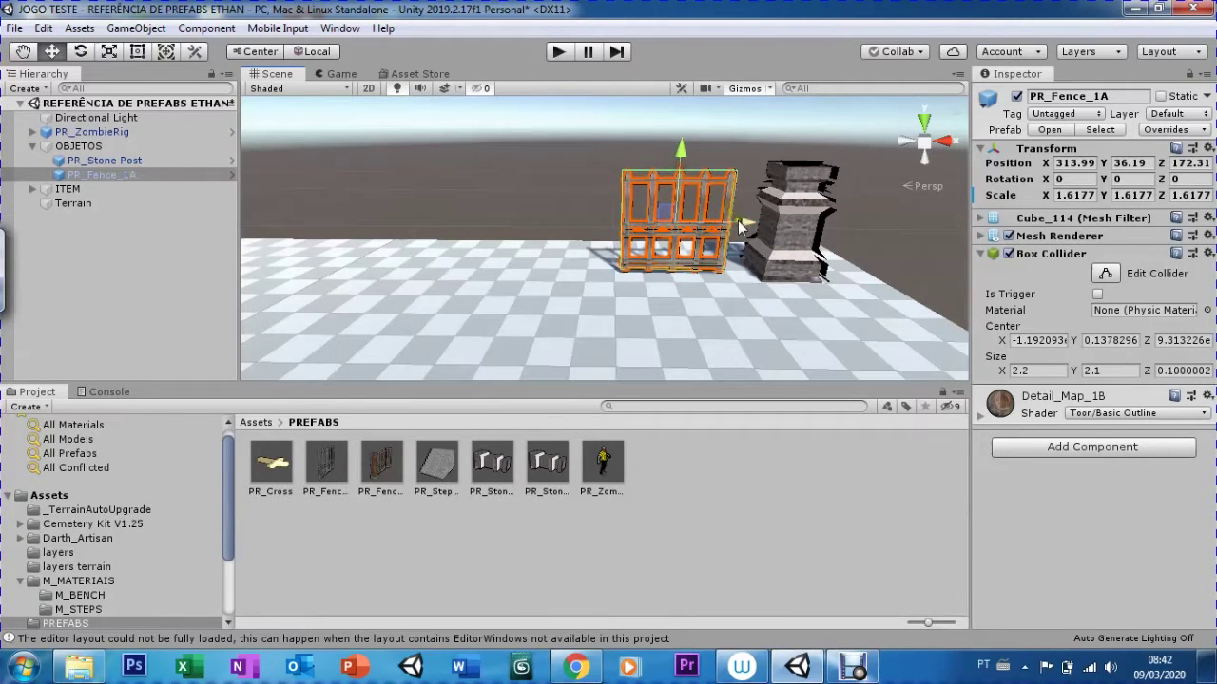
left_click_drag(740, 226, 761, 221)
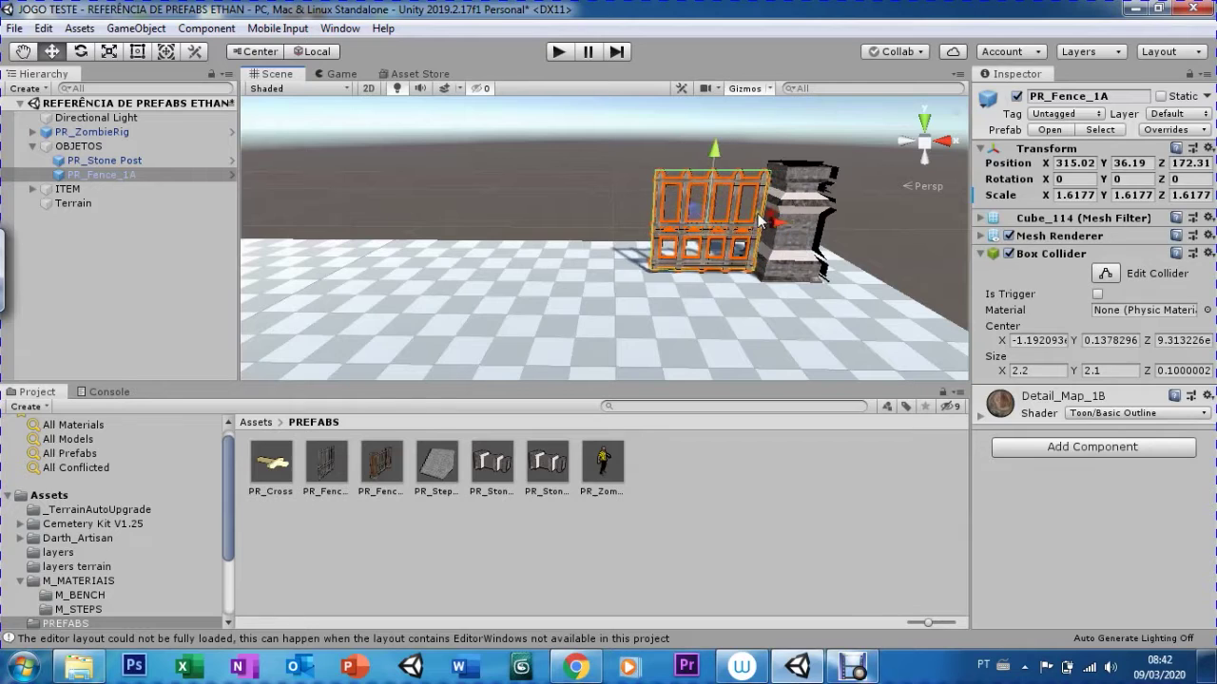
key("r")
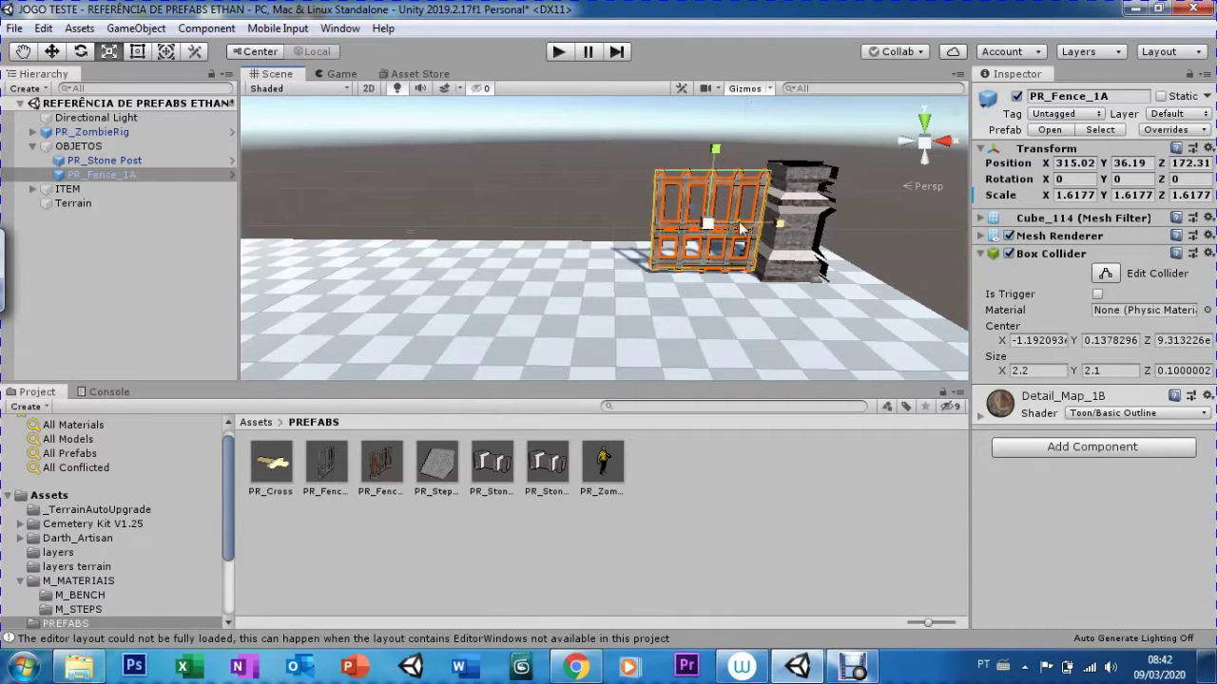
mouse_move(777, 225)
left_mouse_down()
mouse_move(855, 213)
mouse_move(808, 226)
mouse_move(792, 215)
left_mouse_up()
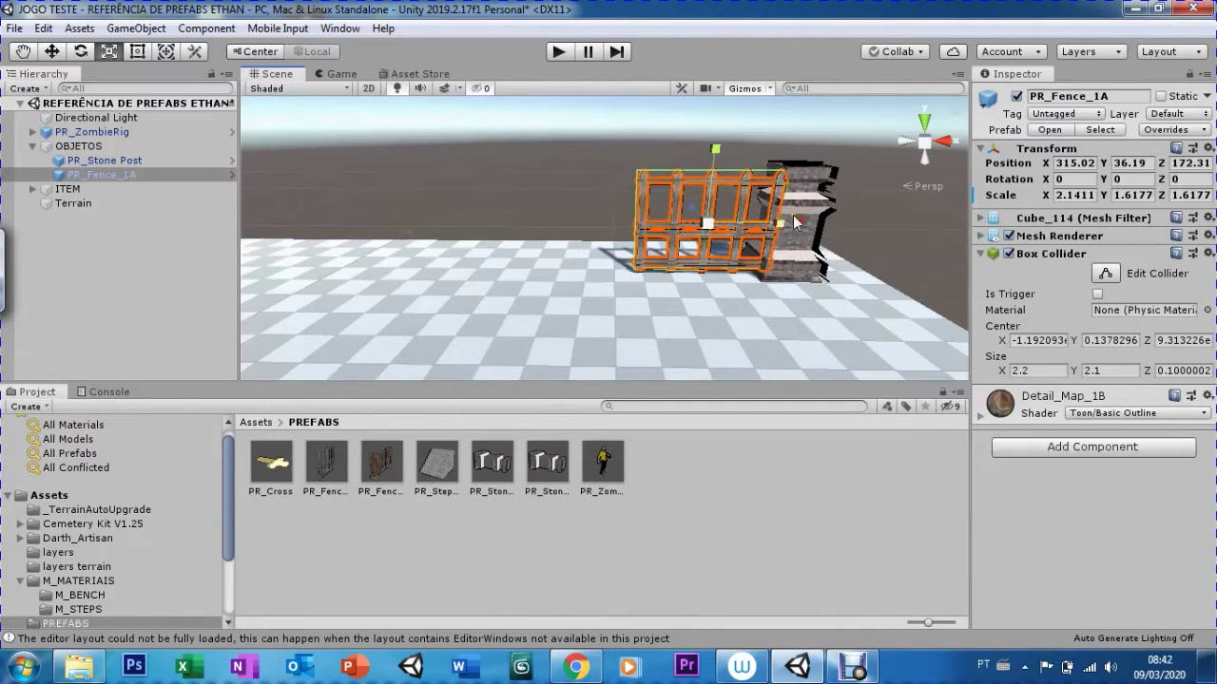
key("w")
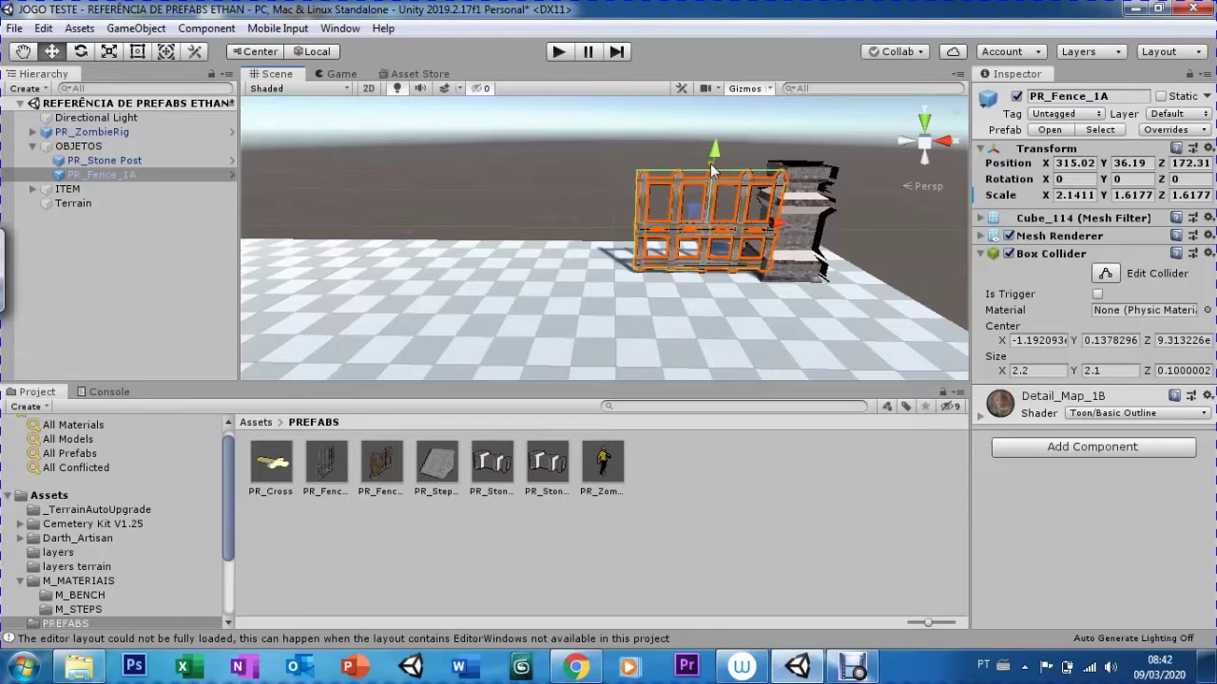
left_click_drag(768, 225, 747, 230)
Lower the fence onto the ground, zoom out, and duplicate it
key("f")
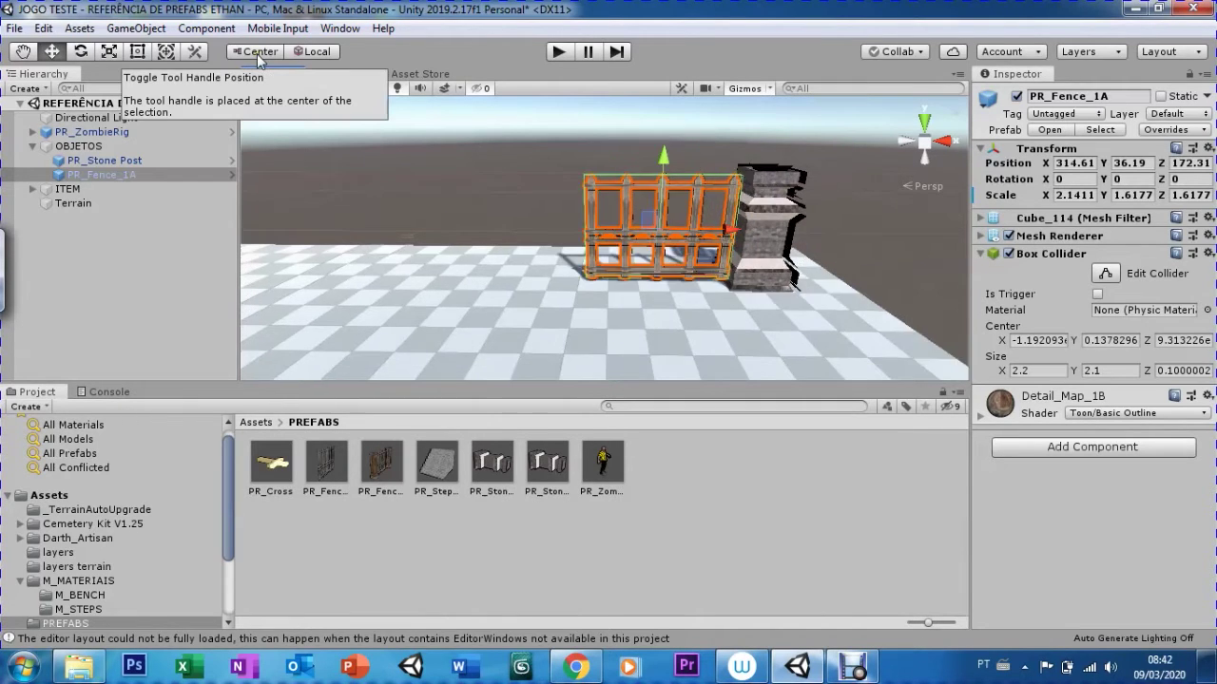
scroll(566, 187, "up", 5)
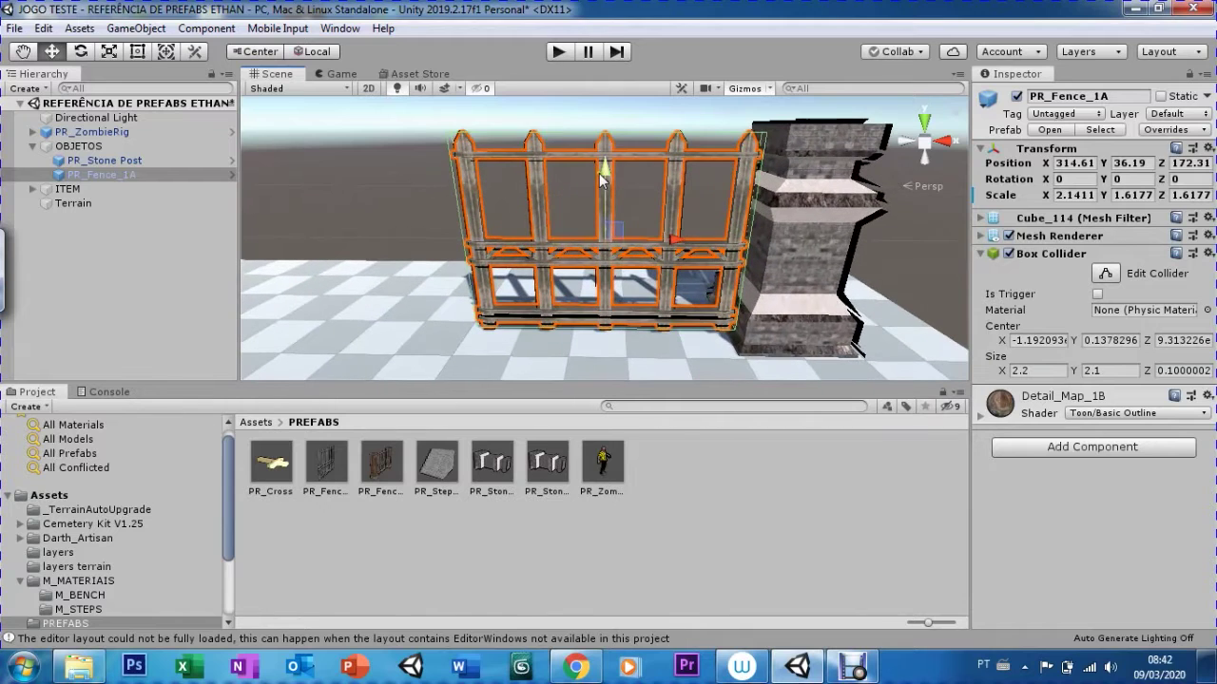
left_click_drag(602, 190, 599, 202)
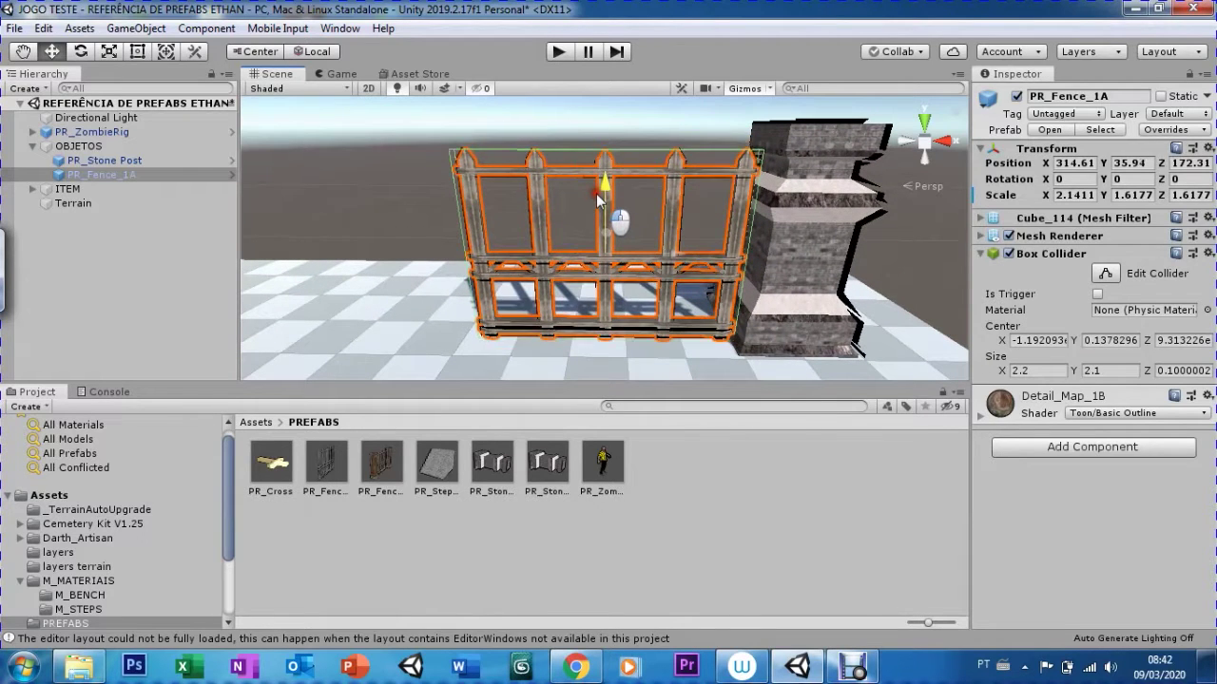
scroll(567, 247, "down", 2)
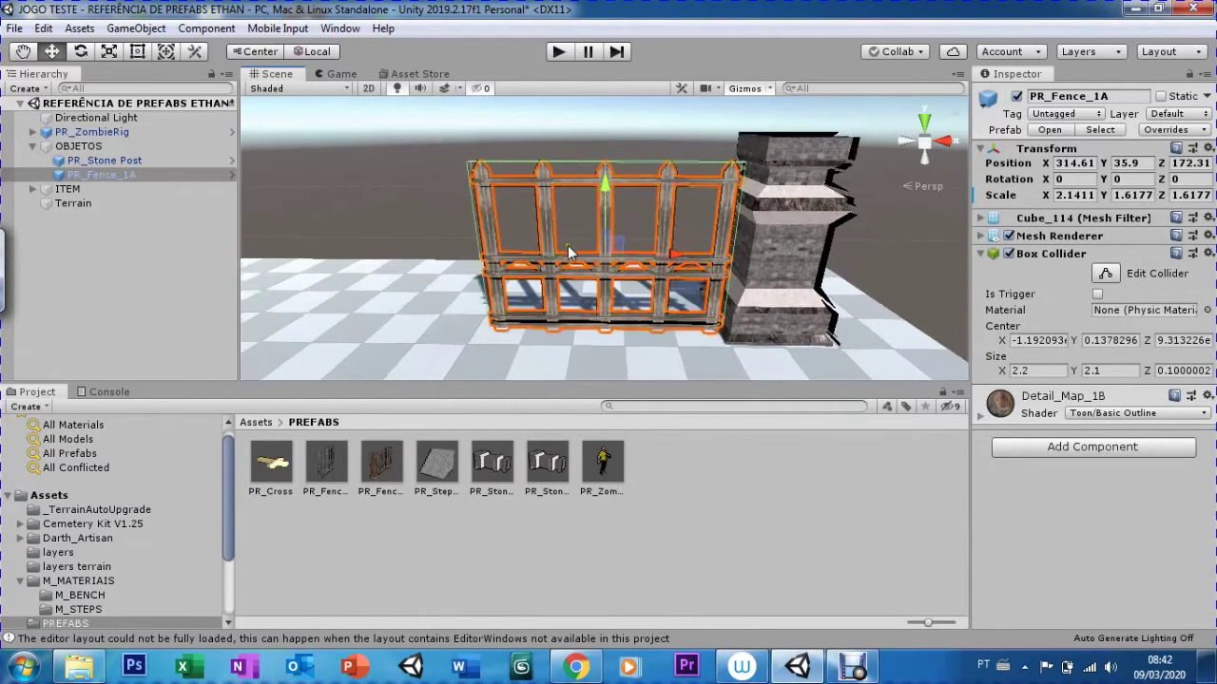
scroll(568, 249, "down", 2)
scroll(567, 246, "down", 2)
scroll(567, 247, "down", 1)
scroll(567, 248, "down", 1)
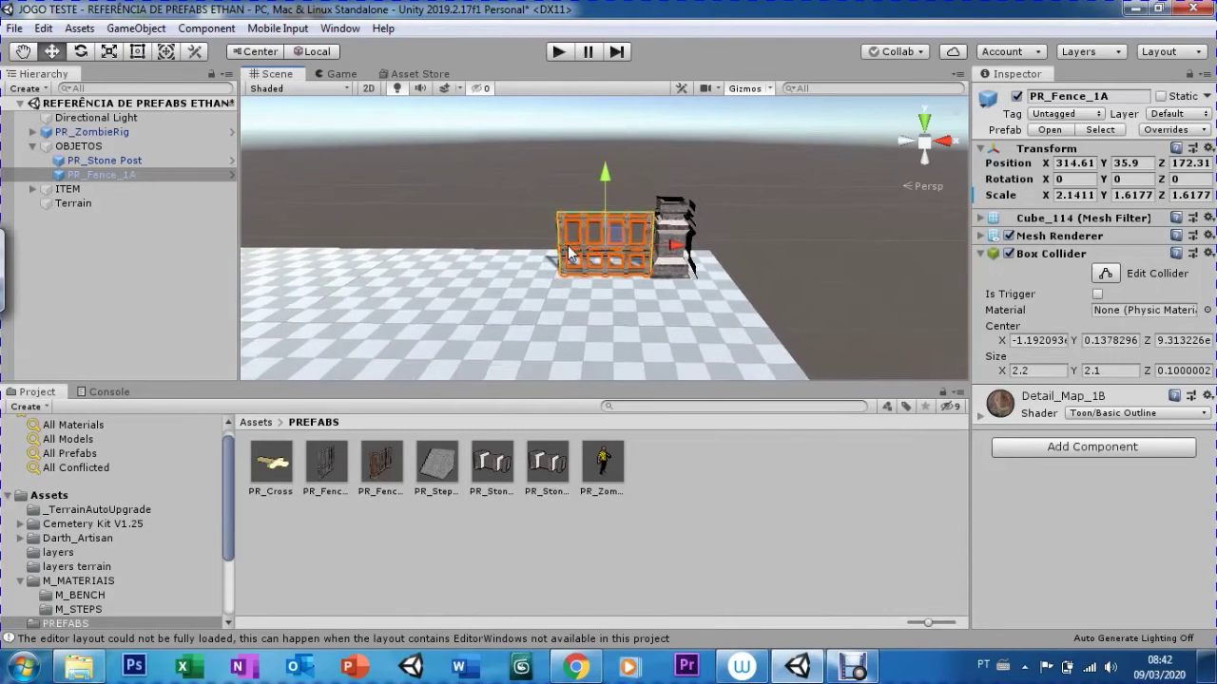
scroll(567, 250, "down", 1)
scroll(568, 249, "down", 1)
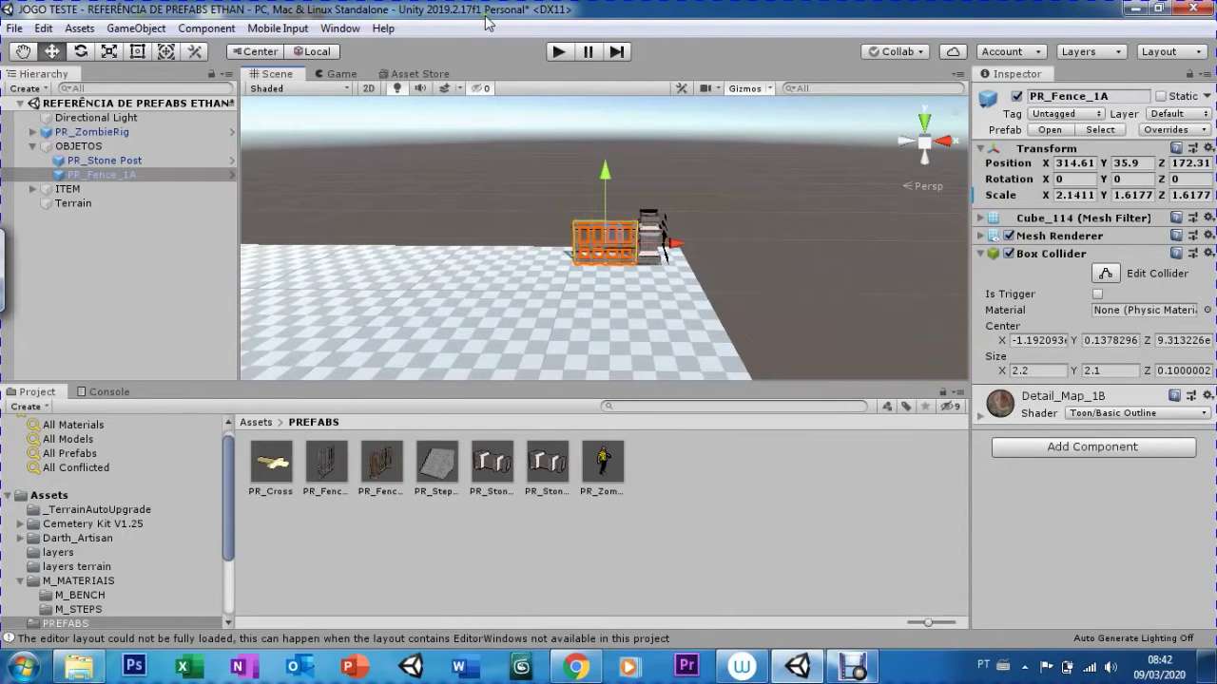
key("ctrl+d")
Slide the fence copy left along X until it meets the original panel
left_click_drag(674, 244, 576, 253)
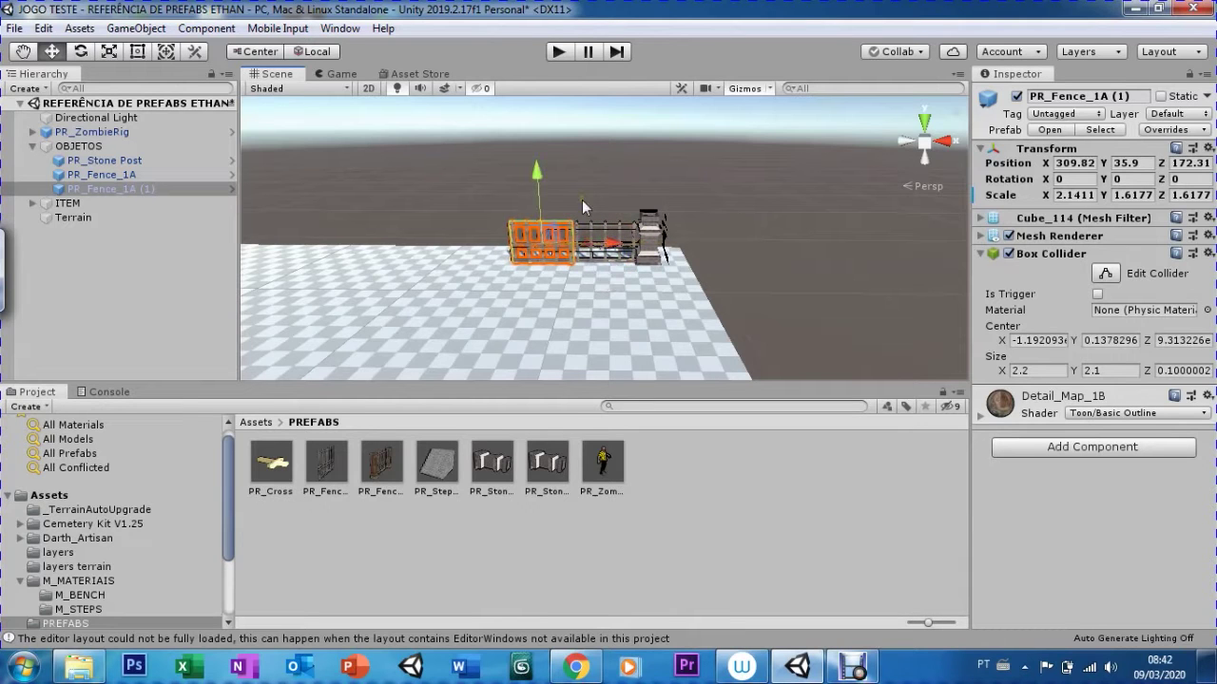
key("f")
scroll(765, 120, "up", 3)
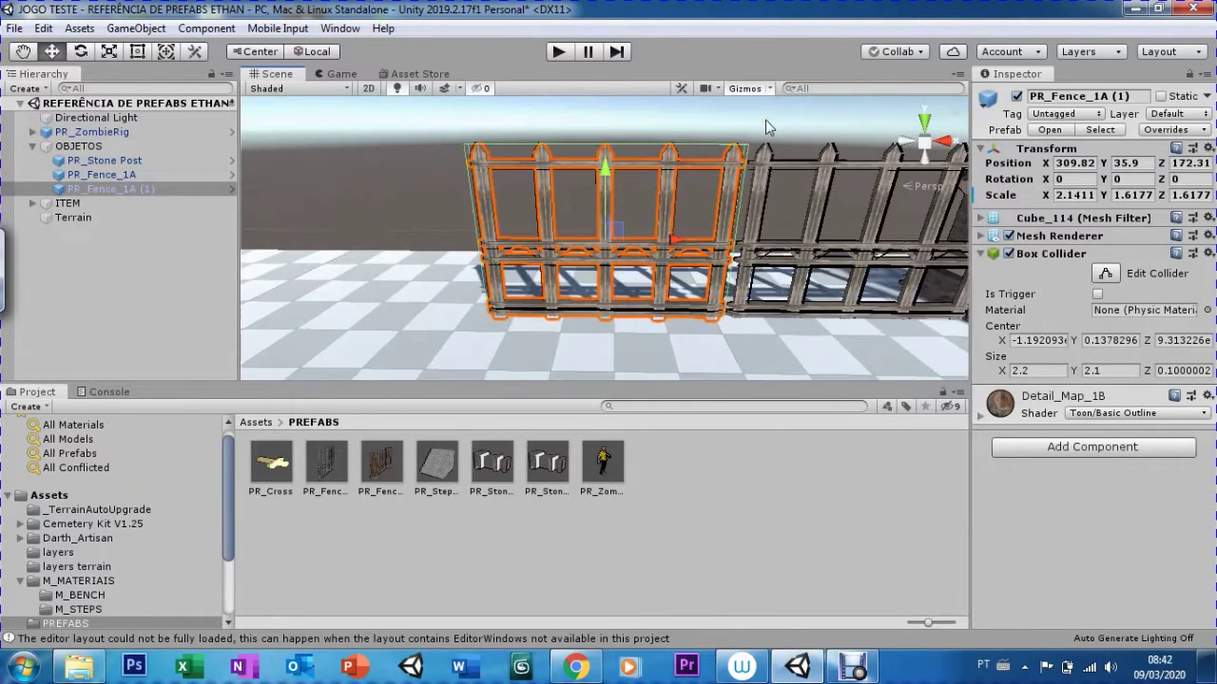
scroll(765, 120, "up", 2)
left_click_drag(658, 243, 670, 243)
scroll(589, 288, "down", 2)
scroll(589, 282, "down", 2)
scroll(589, 248, "down", 2)
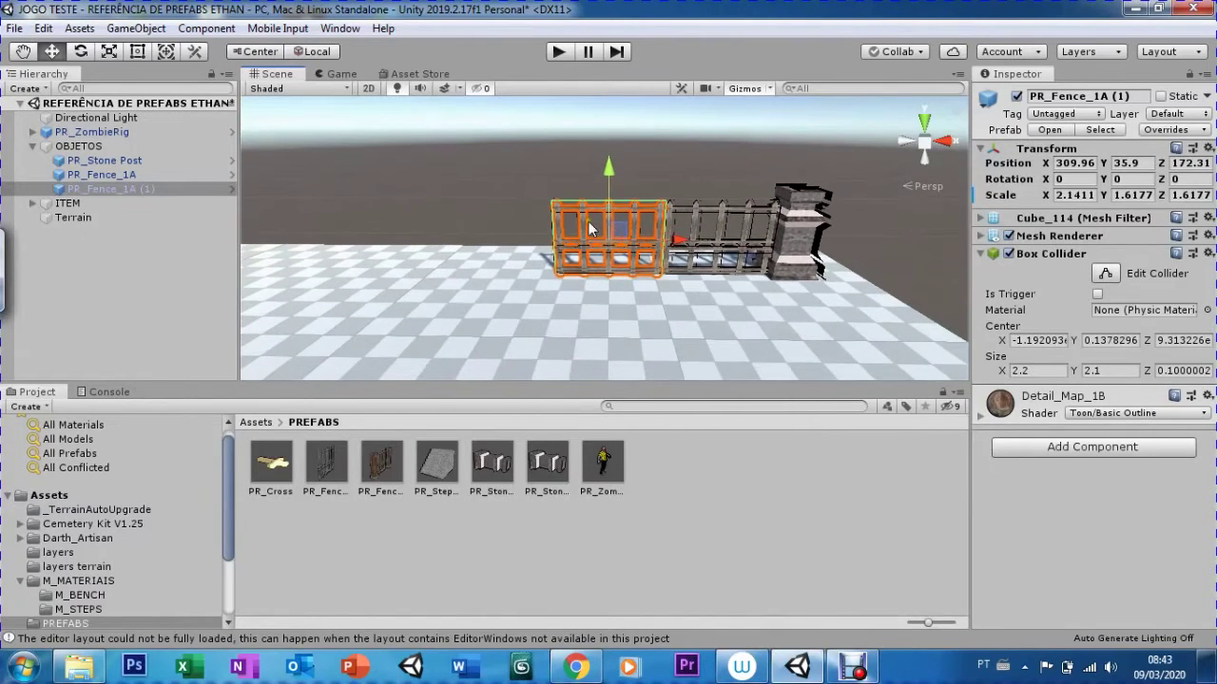
Duplicate both fences and slide the copies left to extend the row without gaps
left_click(695, 220, "ctrl")
key("ctrl+d")
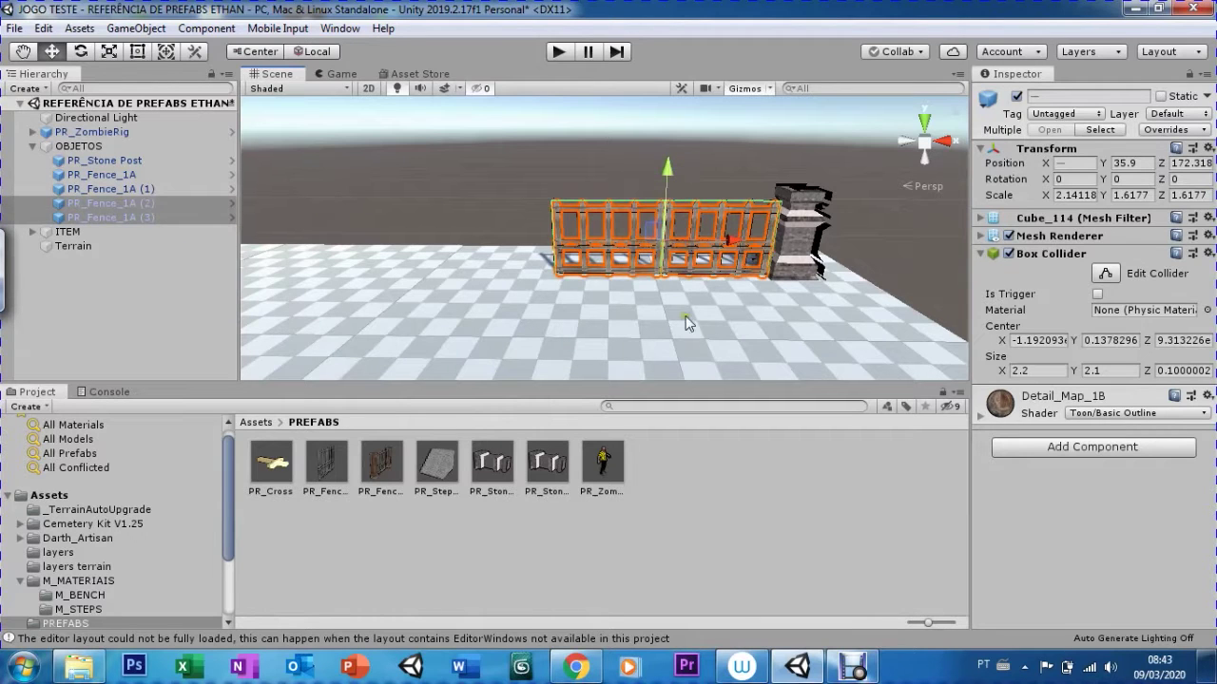
left_click_drag(716, 243, 494, 252)
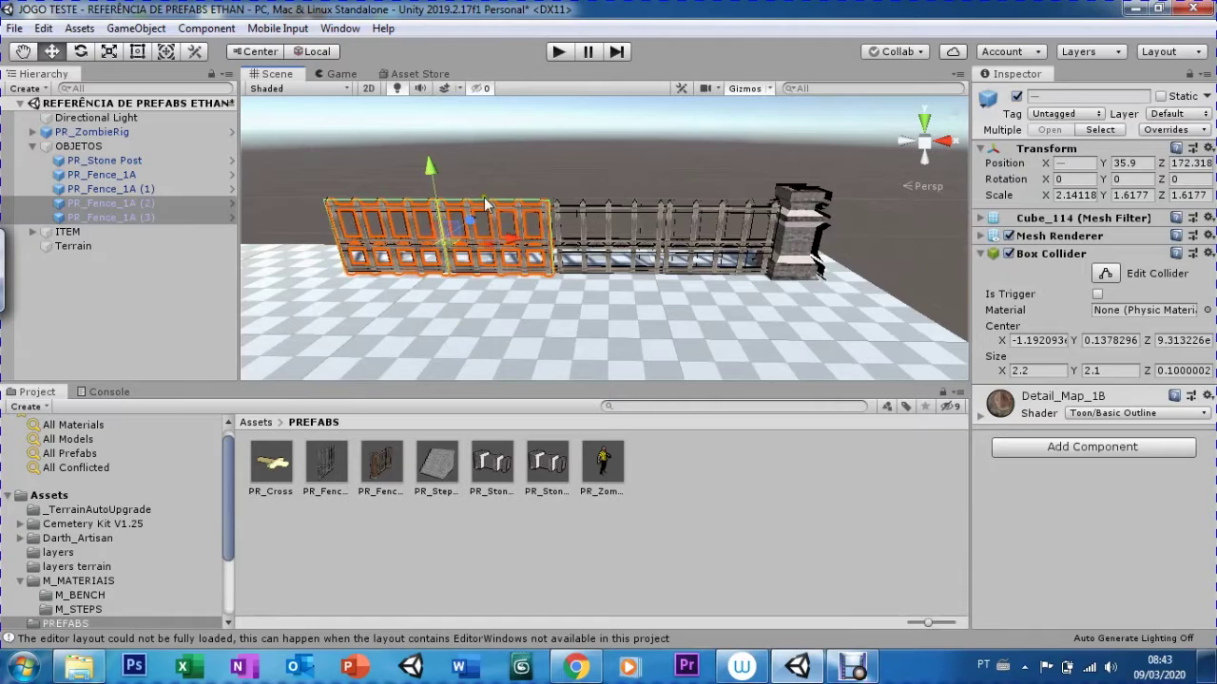
key("f")
scroll(692, 210, "up", 5)
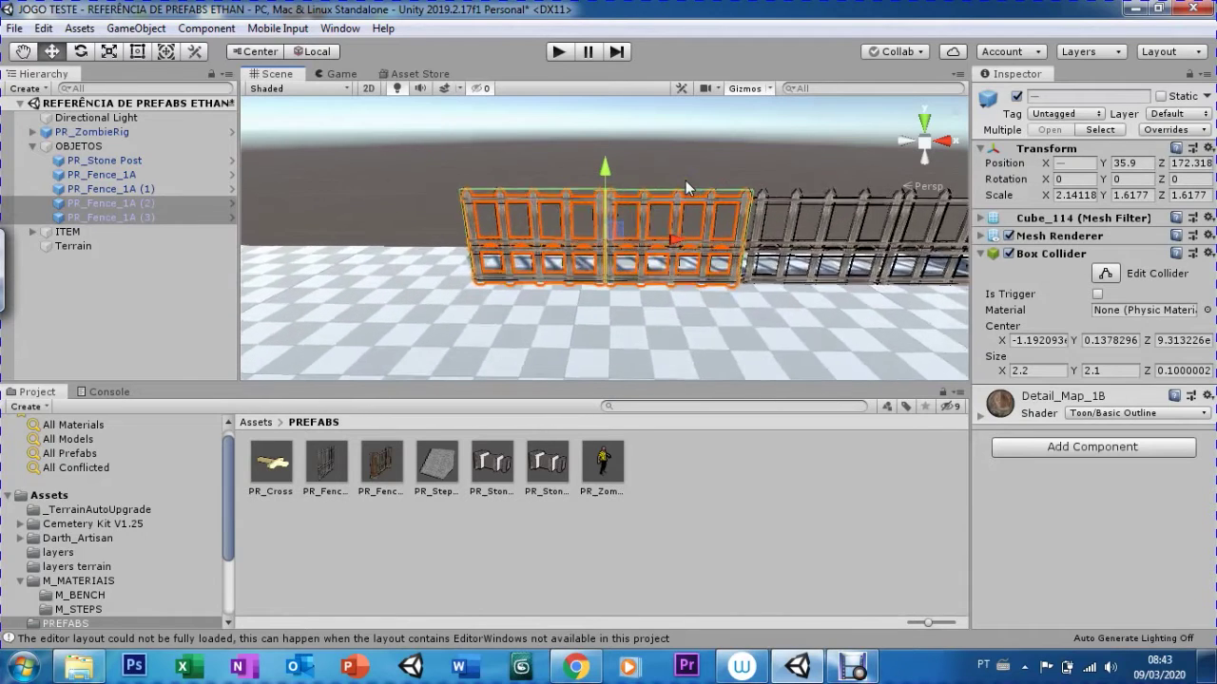
middle_click_drag(629, 272, 398, 165)
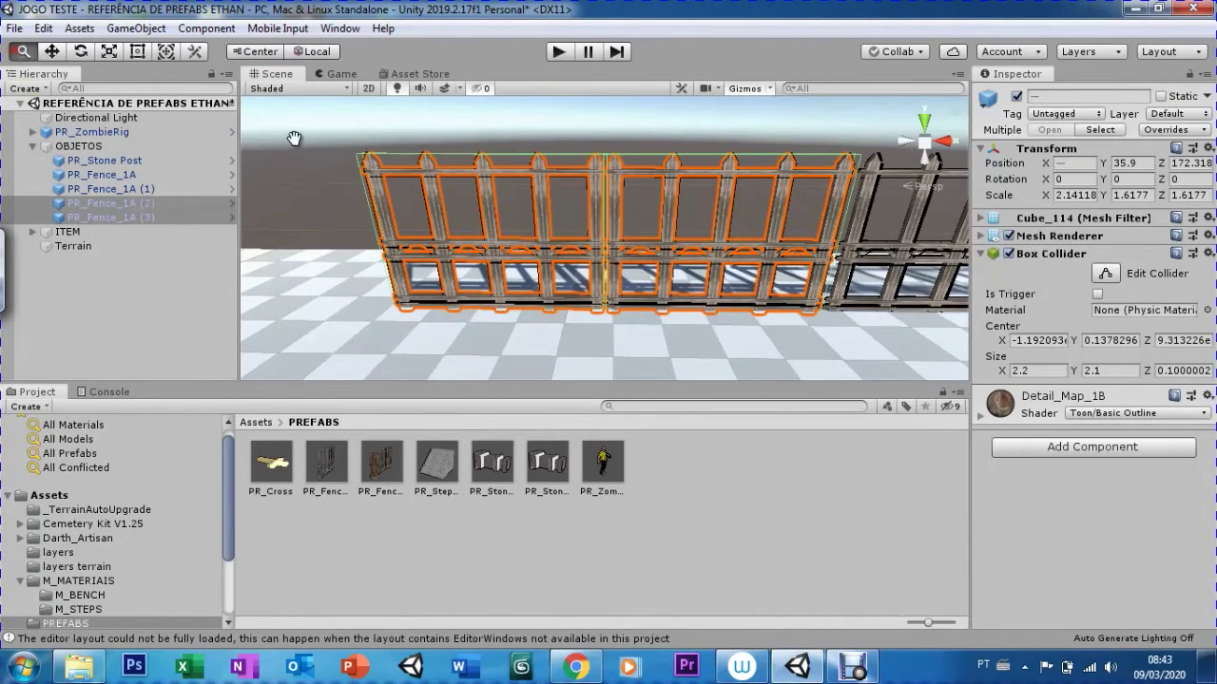
key("e")
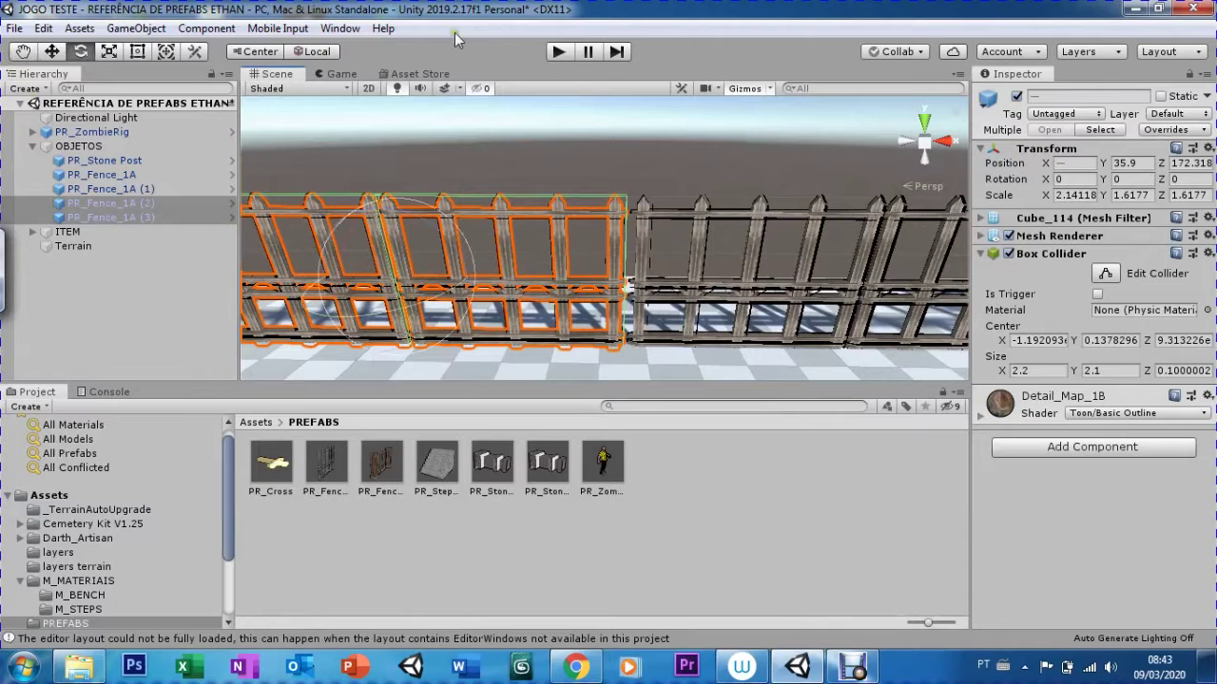
key("w")
left_click_drag(451, 283, 465, 280)
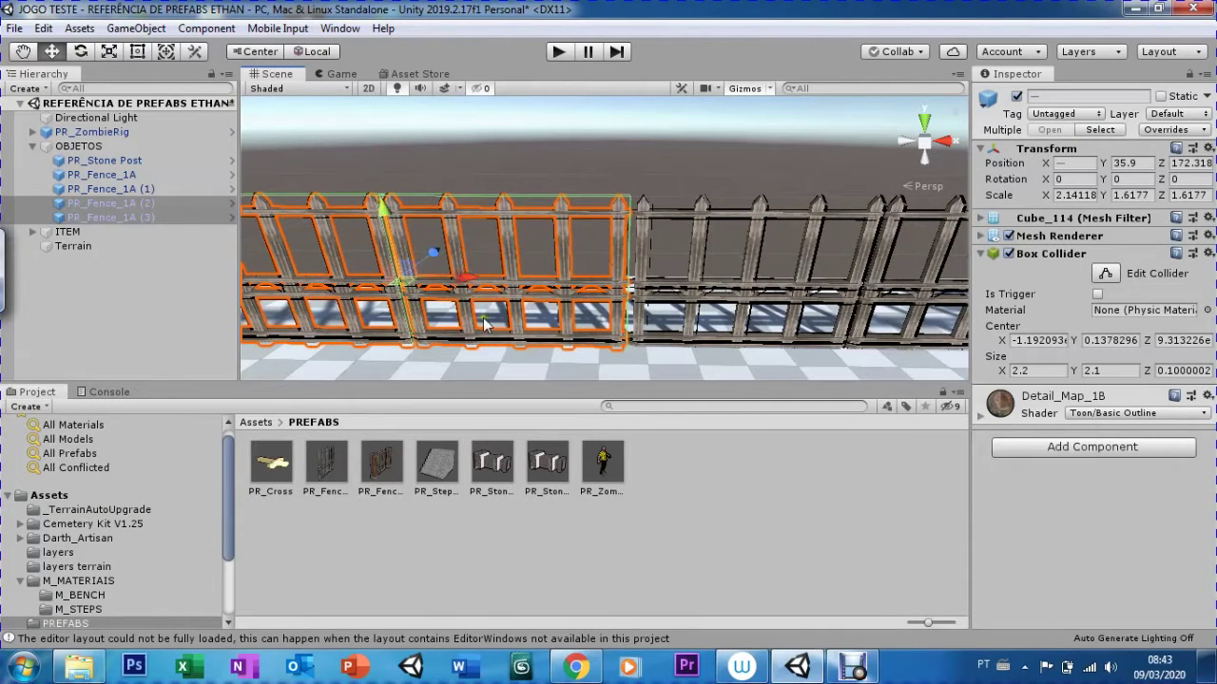
Zoom out and select all four fence panels together
scroll(483, 321, "down", 2)
scroll(483, 321, "down", 2)
scroll(483, 323, "down", 2)
scroll(482, 318, "down", 2)
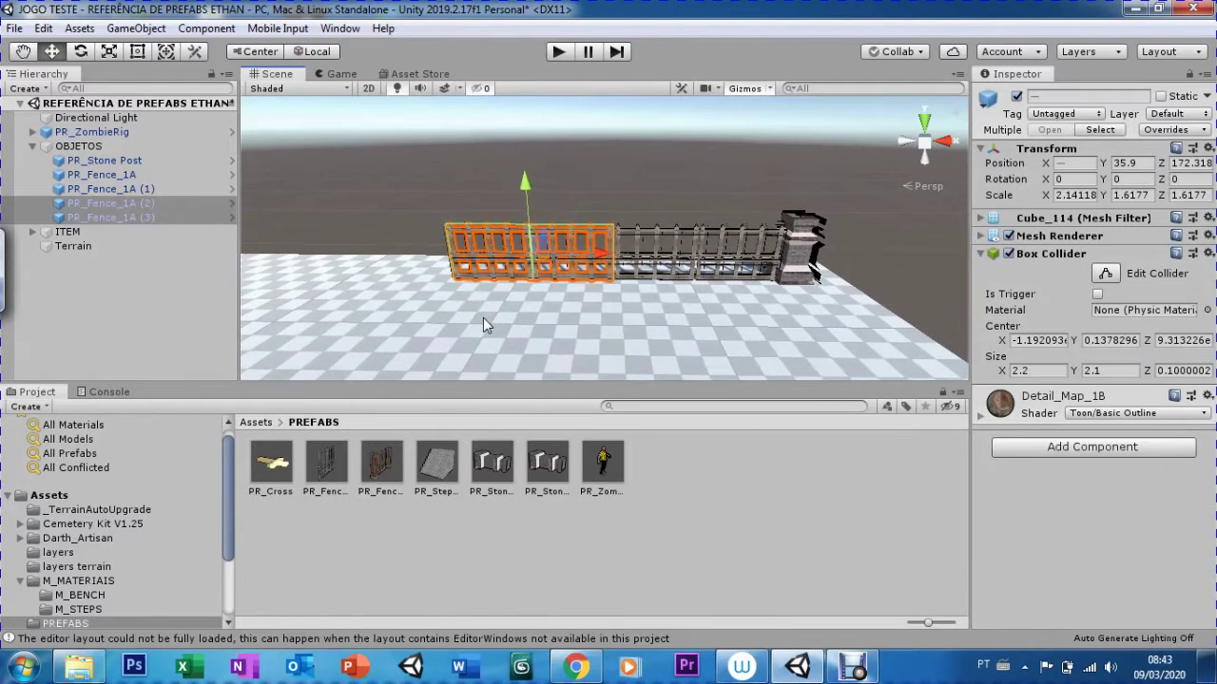
scroll(483, 318, "down", 2)
scroll(483, 318, "down", 1)
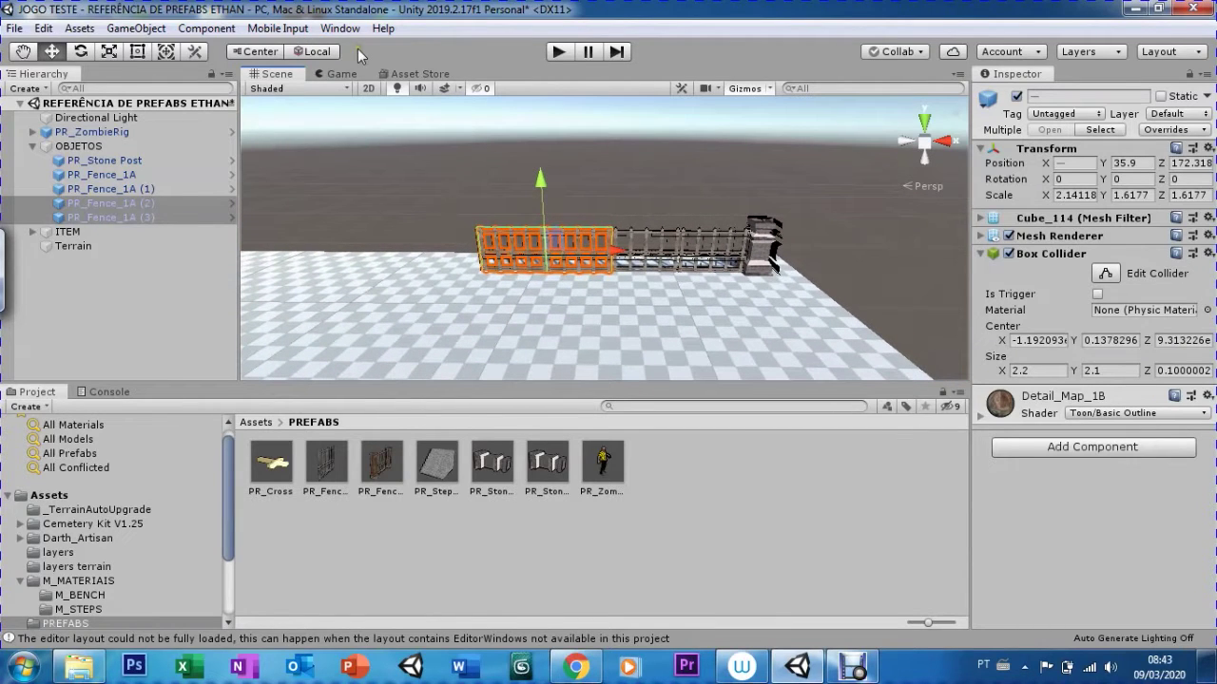
left_click(697, 241, "ctrl")
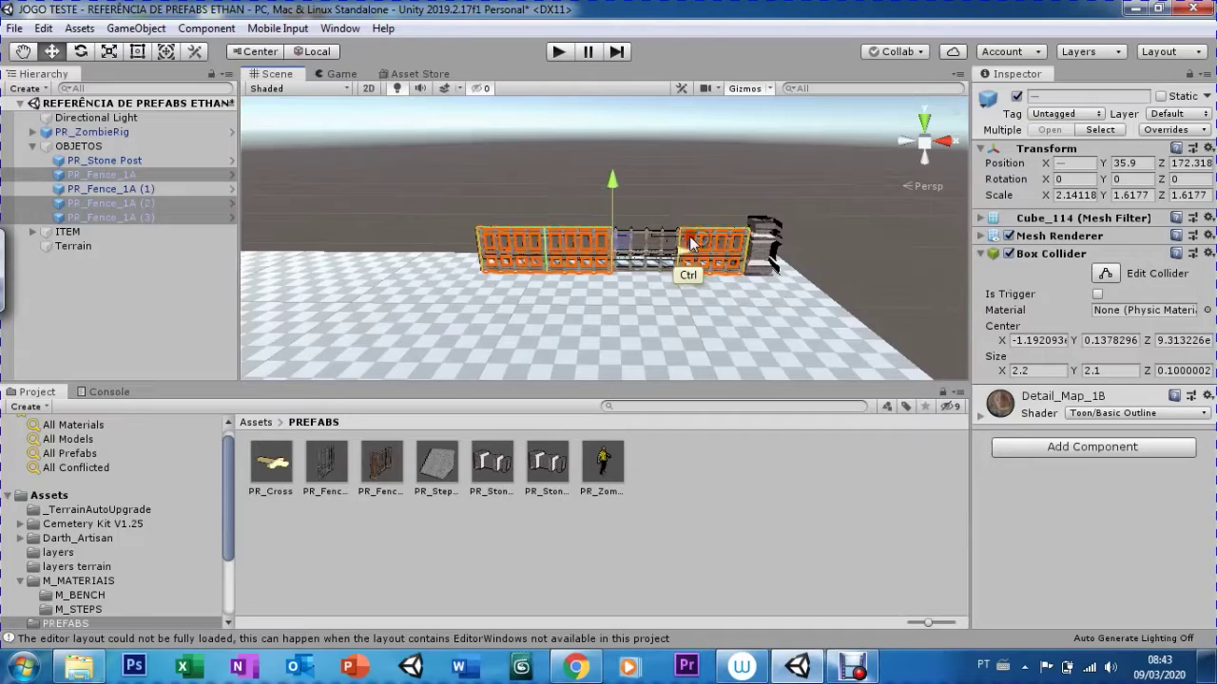
left_click(657, 239, "ctrl")
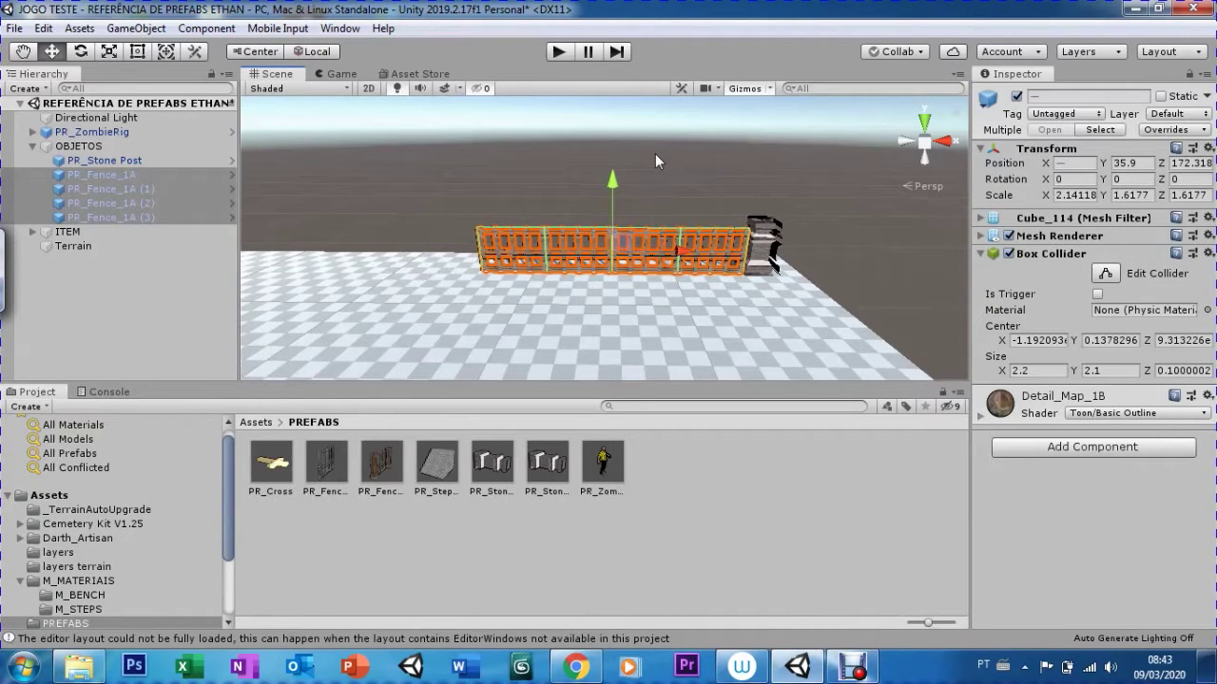
Duplicate the four fences and slide the copies, PR_Fence_1A (4)–(7), left along the row
key("ctrl+d")
left_click_drag(675, 252, 409, 294)
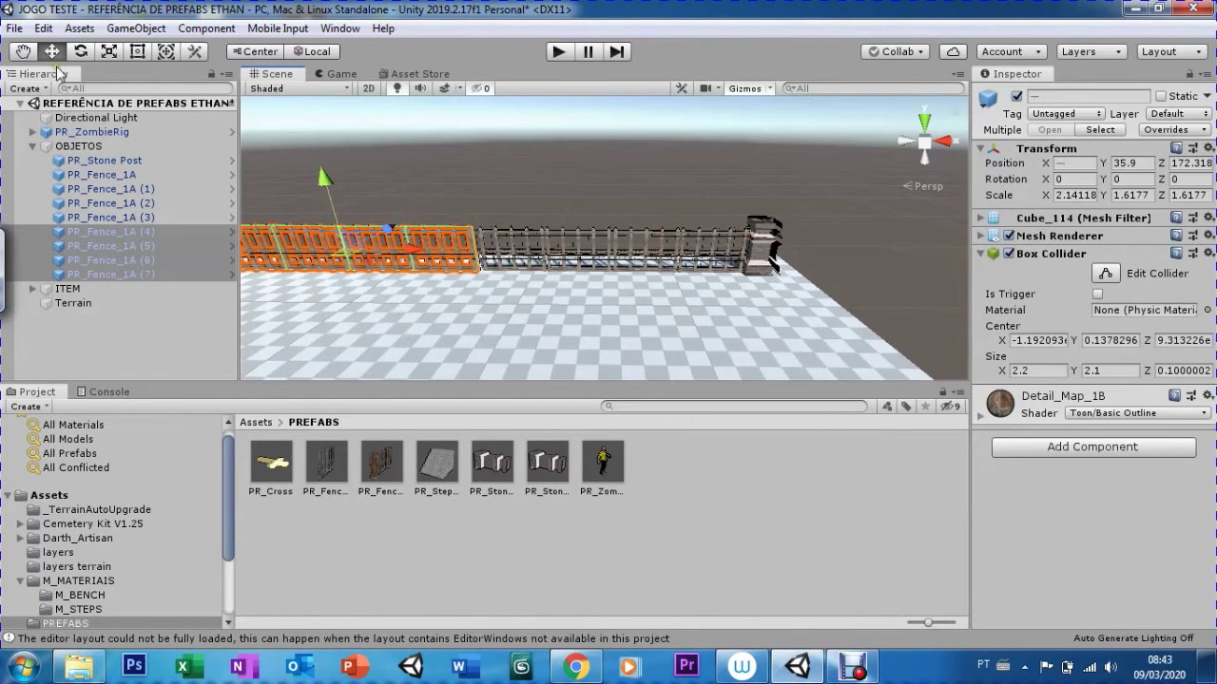
mouse_move(428, 338)
right_mouse_down("alt")
mouse_move(505, 309)
mouse_move(503, 299)
right_mouse_up("alt")
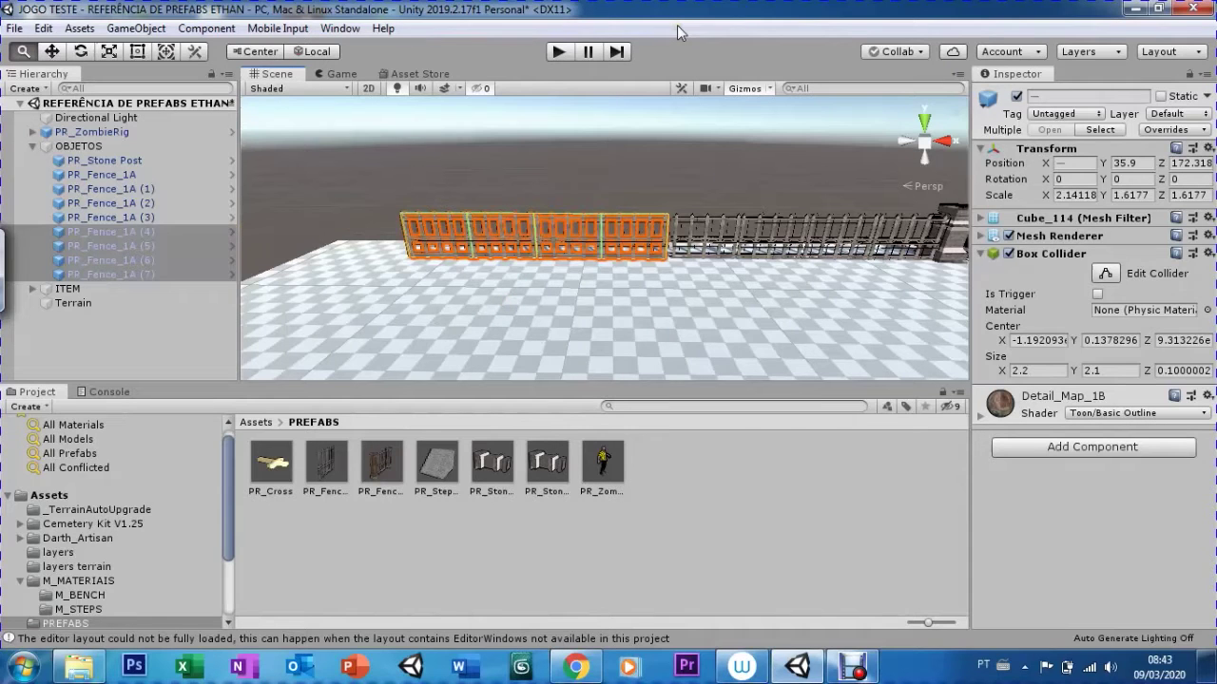
left_click(66, 275)
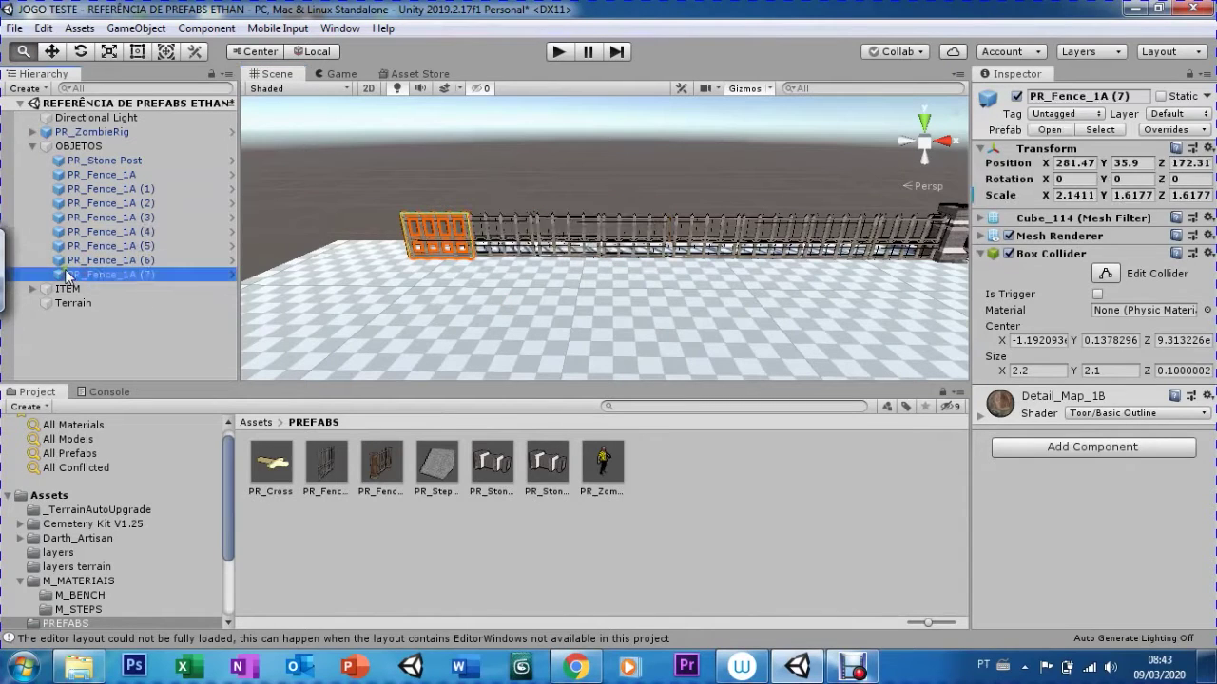
left_click(63, 233)
key("f")
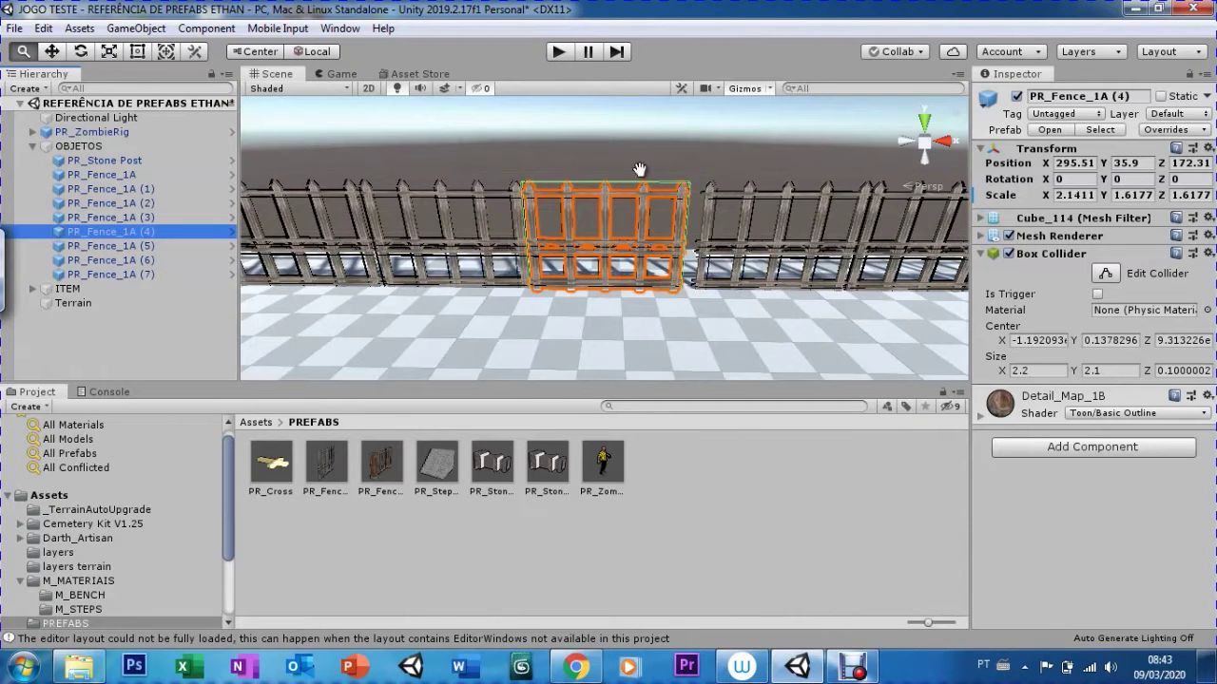
Reselect the four copies, shift them right to close the gap, then box-select the last two fences
key("ctrl+z")
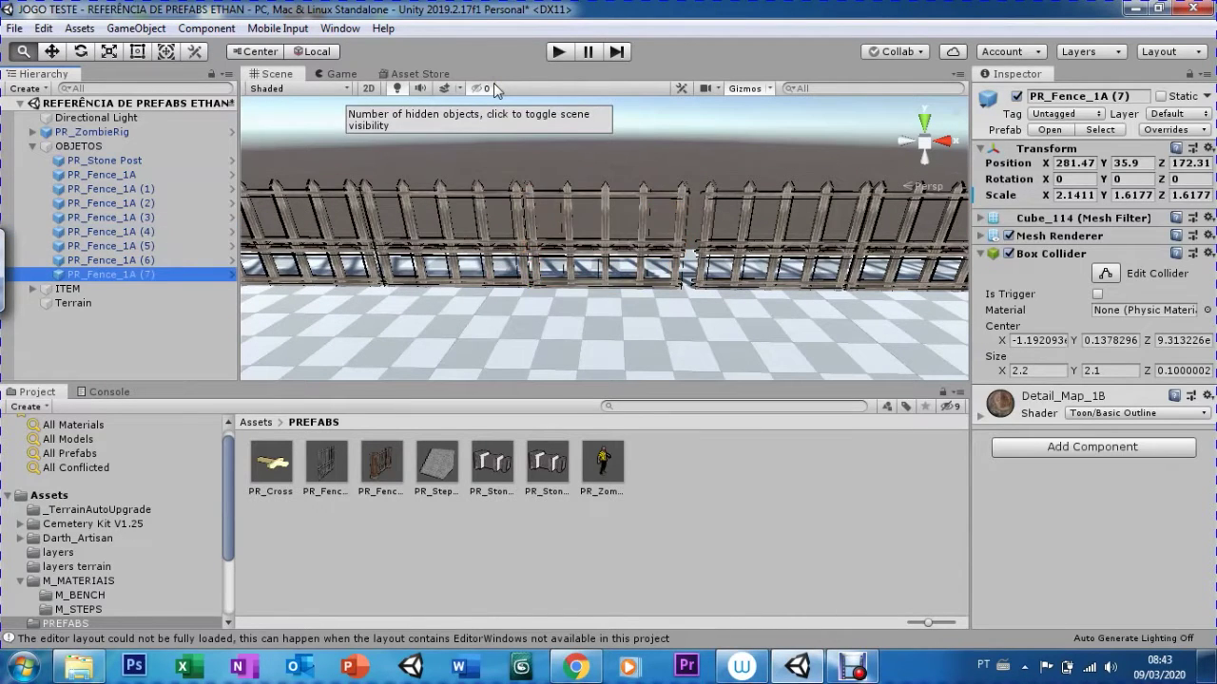
key("ctrl+z")
key("w")
mouse_move(442, 234)
left_mouse_down()
mouse_move(456, 238)
mouse_move(447, 242)
left_mouse_up()
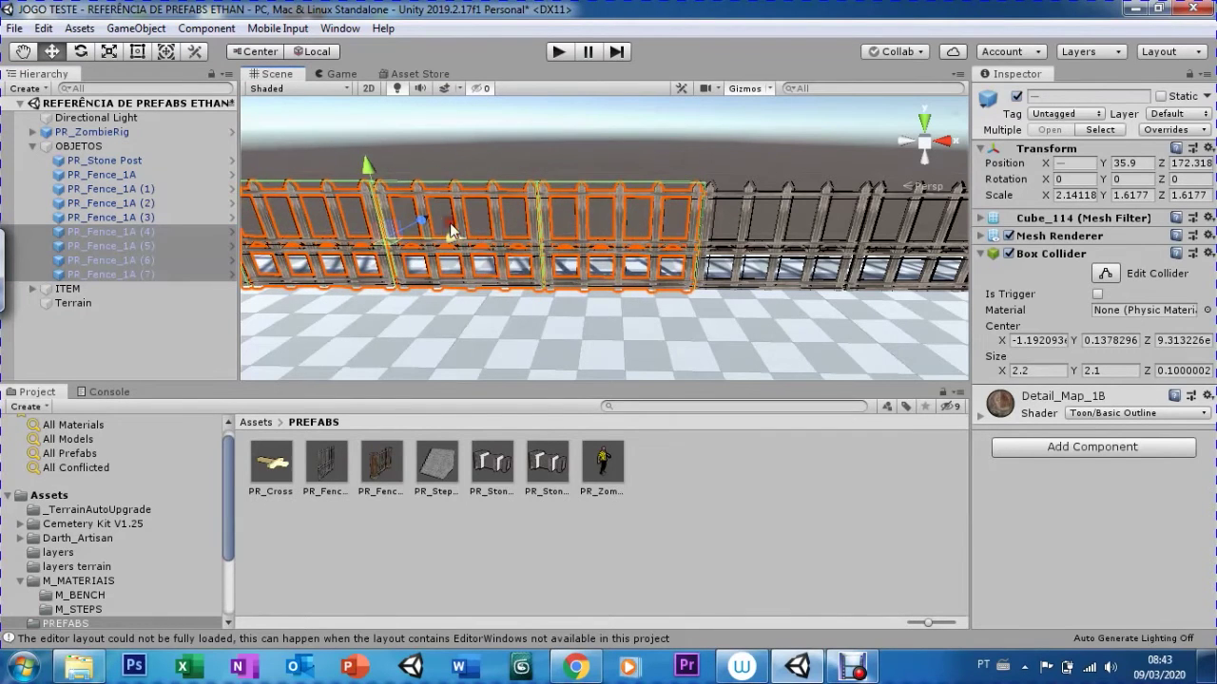
scroll(455, 323, "down", 2)
scroll(455, 323, "down", 2)
scroll(456, 323, "down", 2)
scroll(455, 324, "down", 2)
left_click(381, 255)
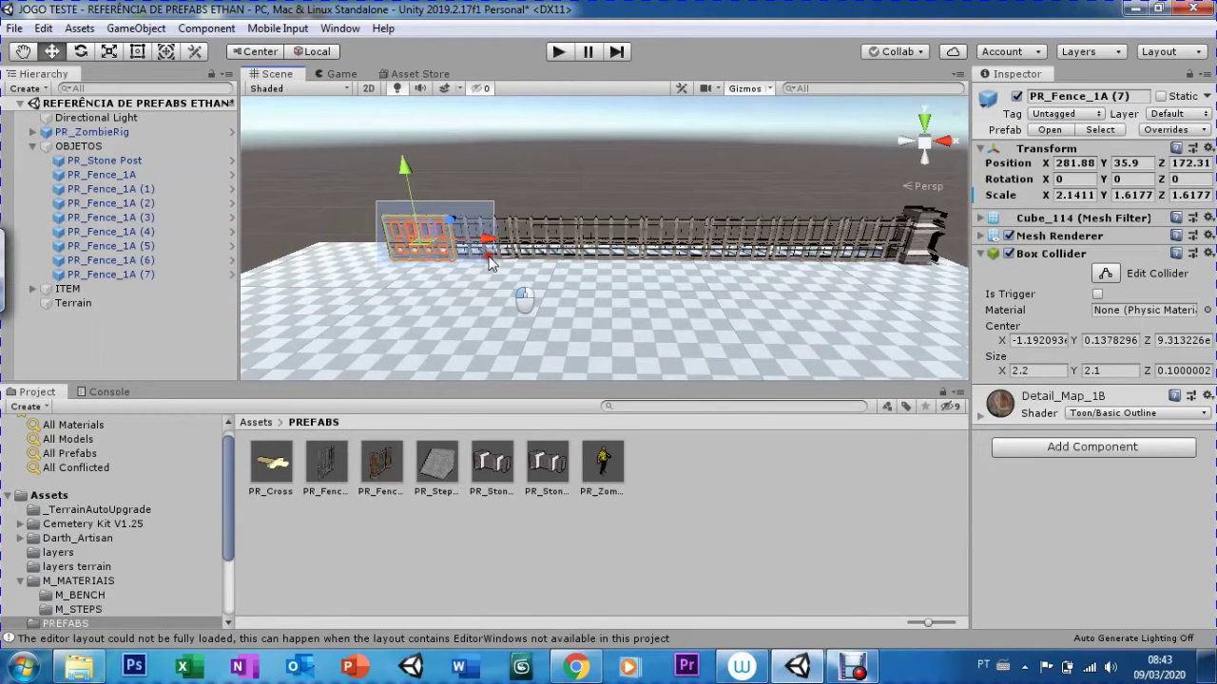
left_click_drag(380, 204, 488, 258)
left_click_drag(370, 170, 526, 289)
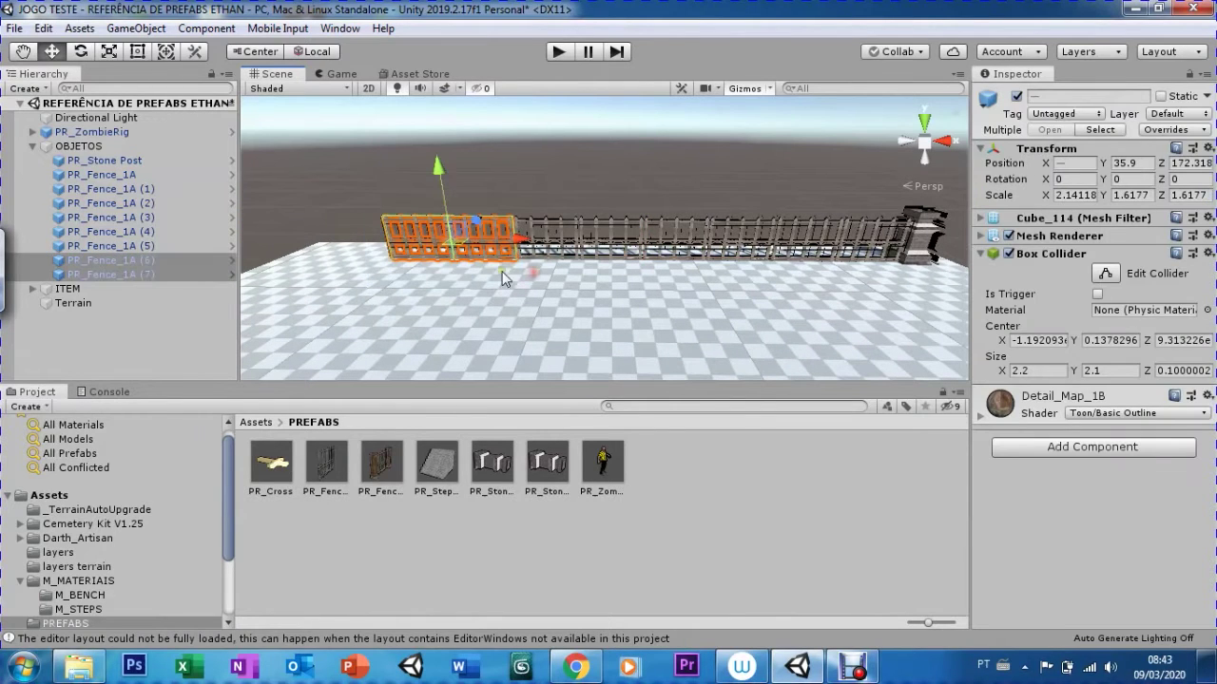
Duplicate the two end fences to extend the row, then narrow PR_Fence_1A (9) to X scale 1.4981
key("ctrl+d")
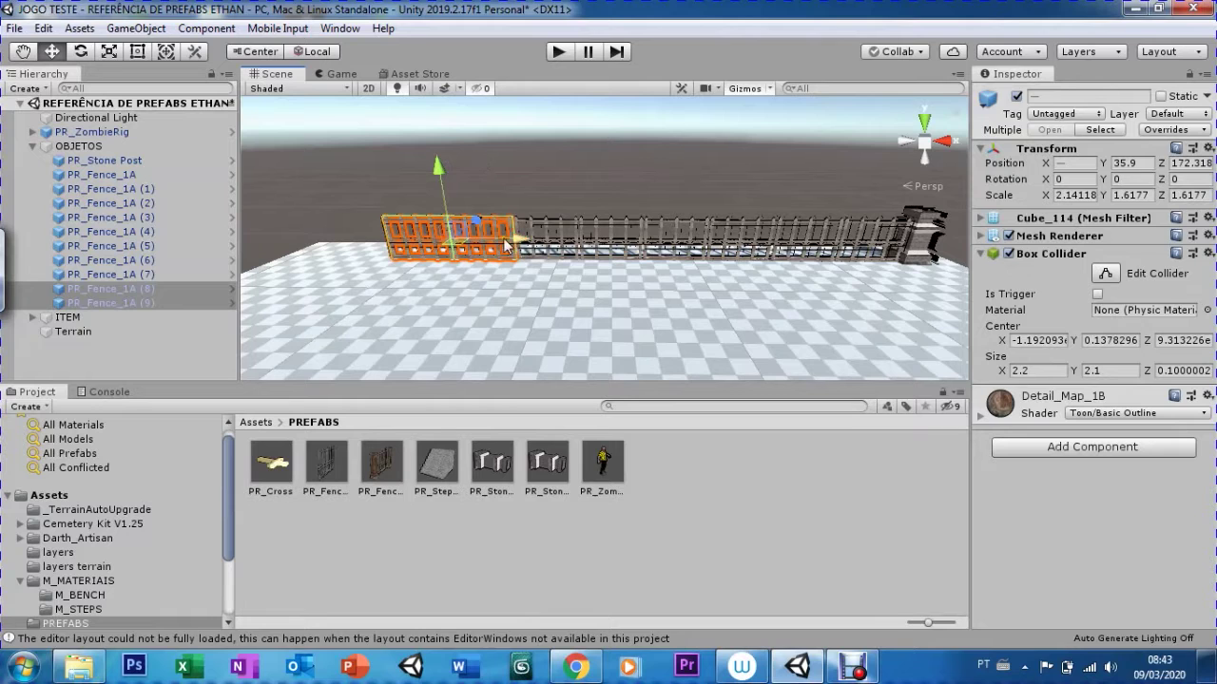
left_click_drag(509, 249, 377, 257)
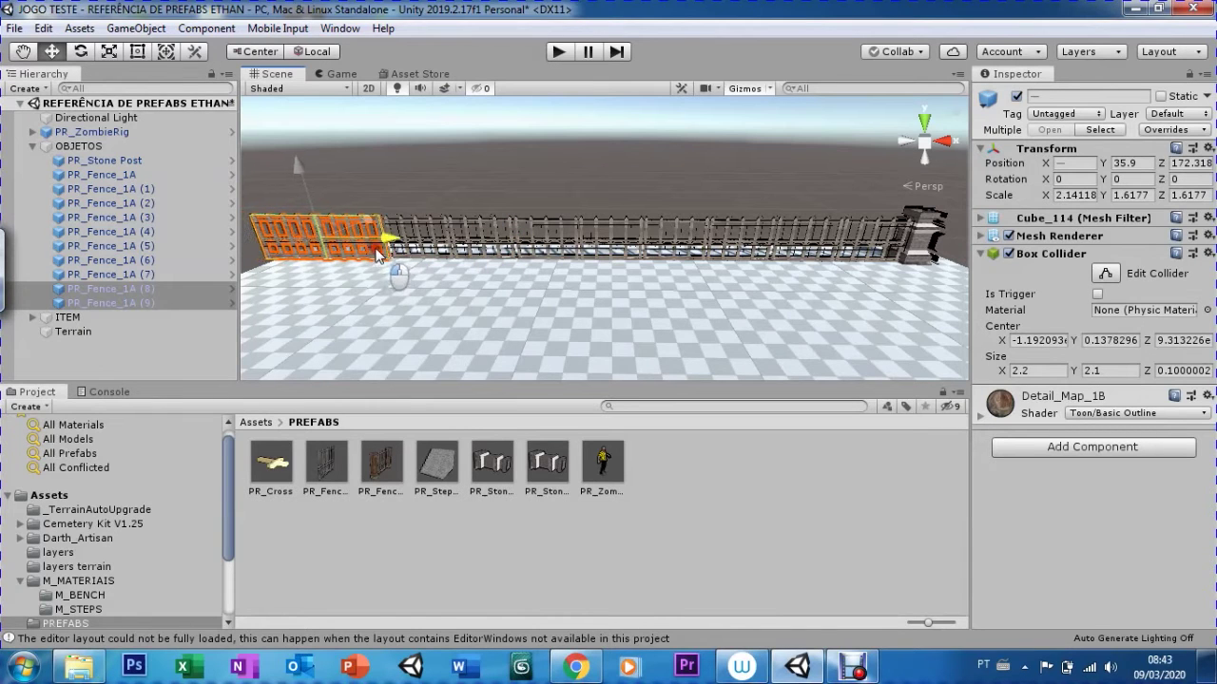
left_click(109, 303)
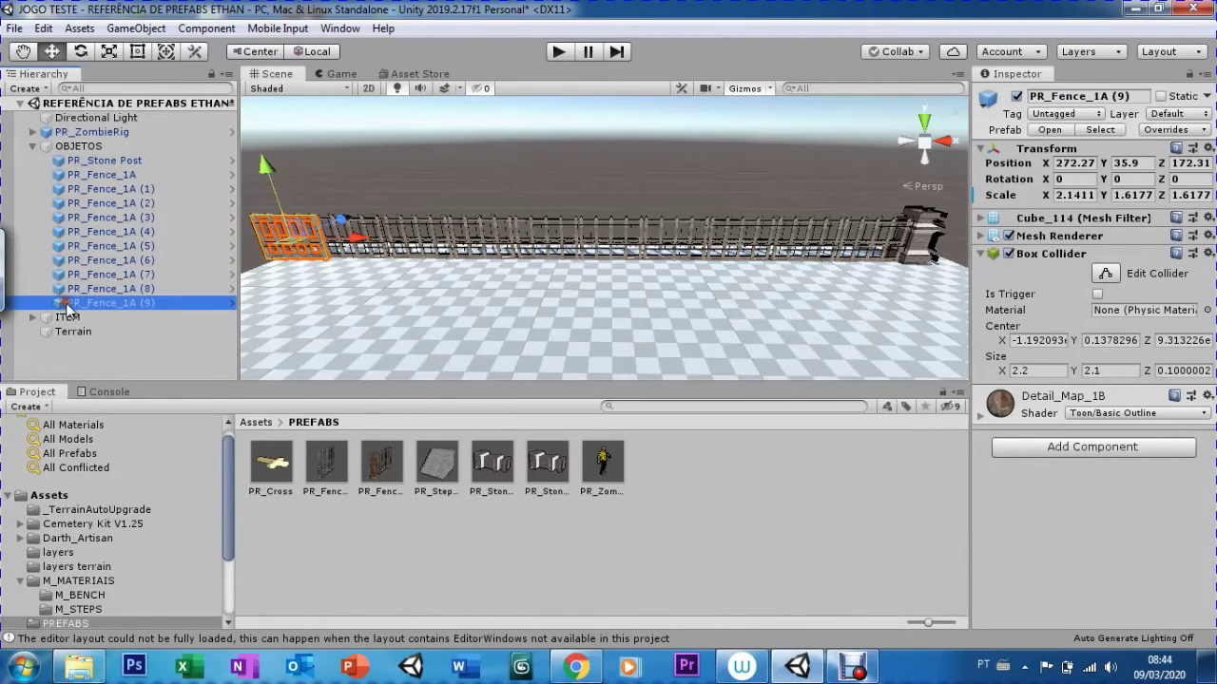
key("f")
key("r")
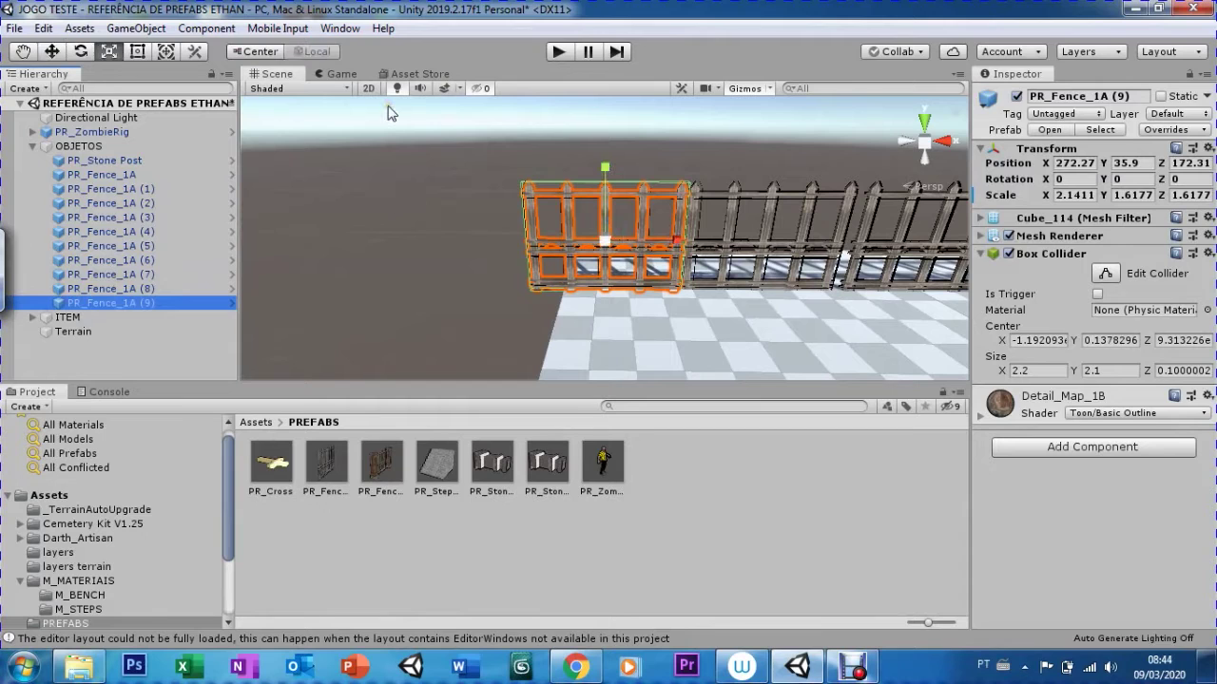
left_click_drag(669, 245, 660, 225)
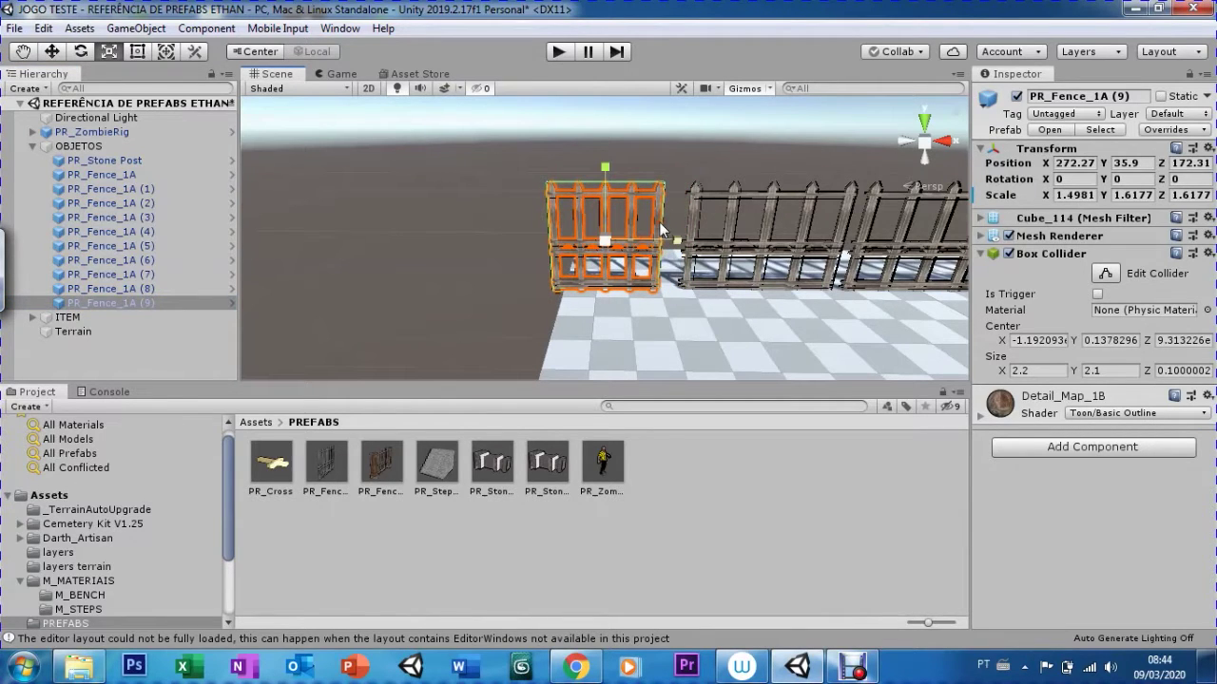
key("w")
mouse_move(662, 232)
left_mouse_down()
mouse_move(695, 235)
mouse_move(700, 191)
left_mouse_up()
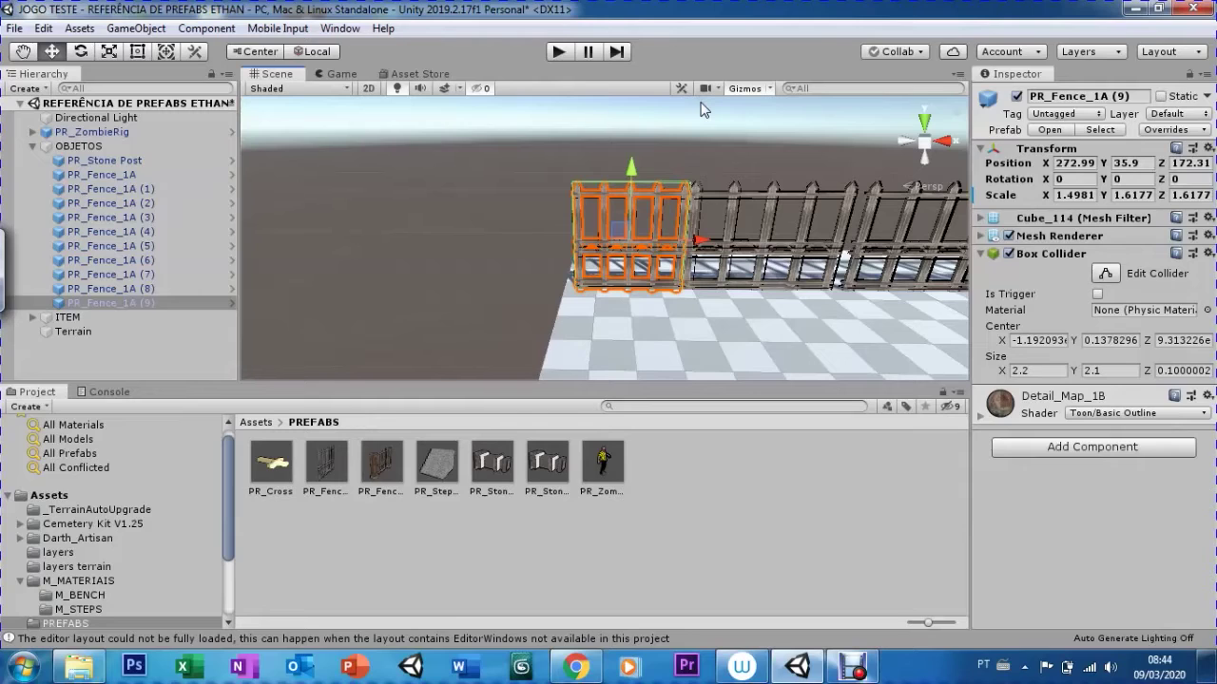
Delete PR_Fence_1A (9) and drop a PR_Fence_1E prefab at the row's end (X 280.79, Z 164.62)
key("Delete")
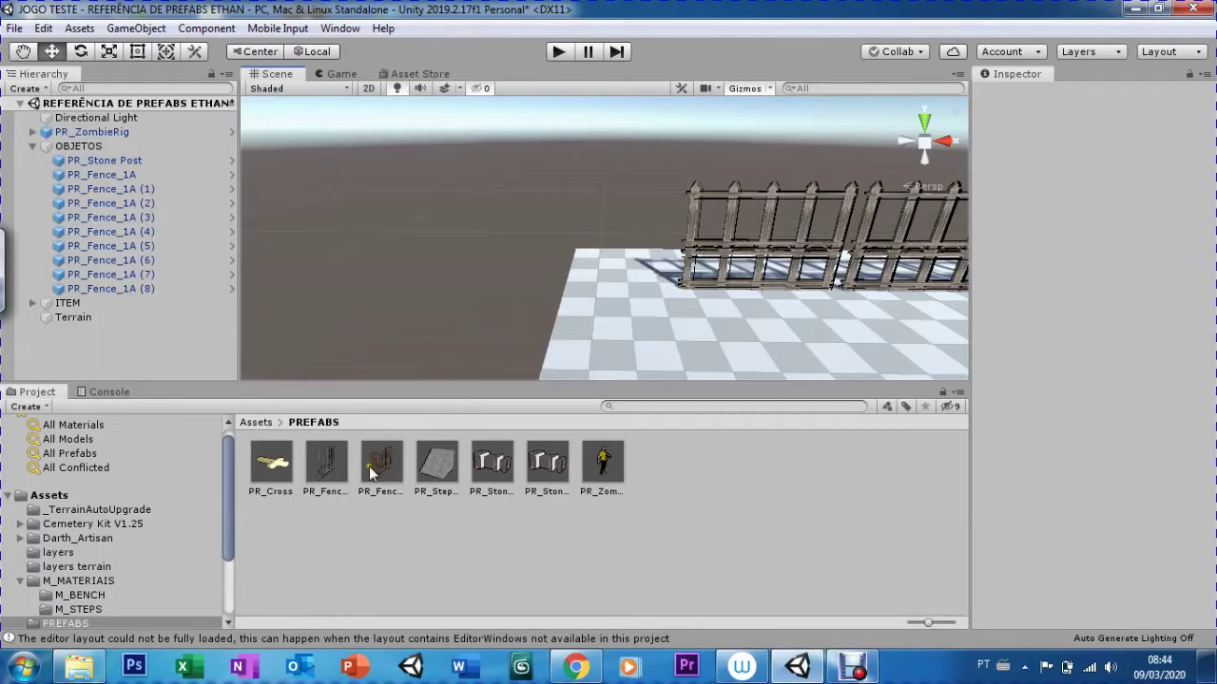
left_click_drag(371, 468, 620, 286)
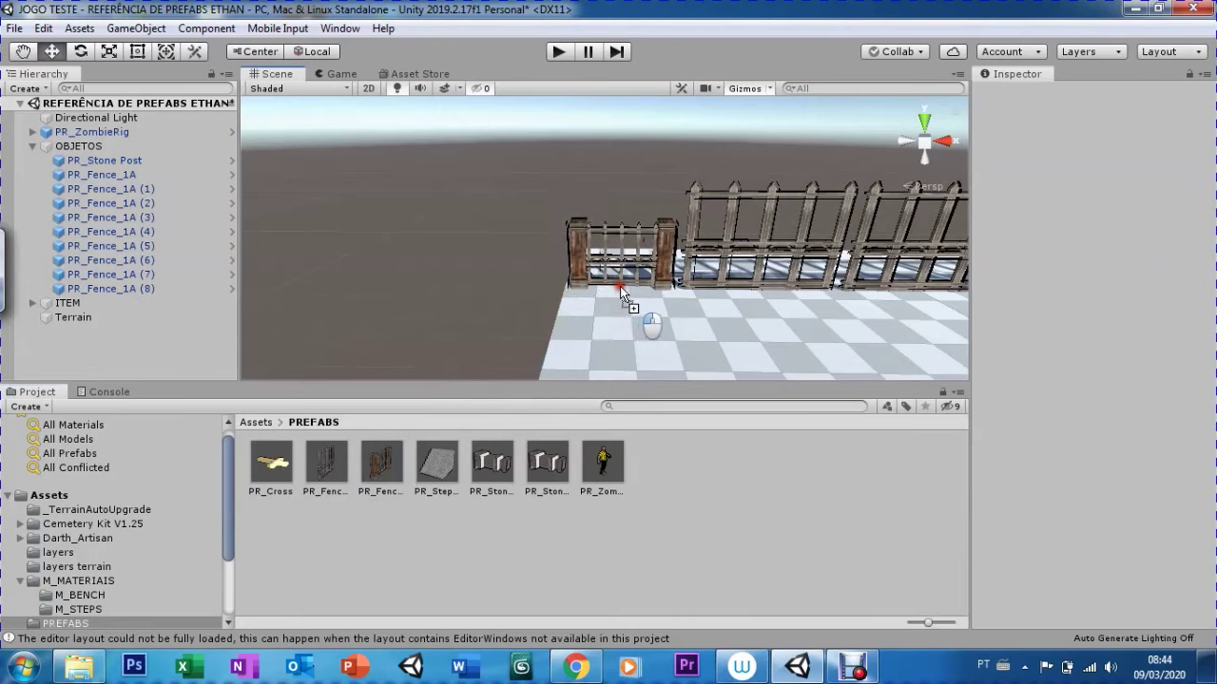
left_click_drag(620, 288, 619, 288)
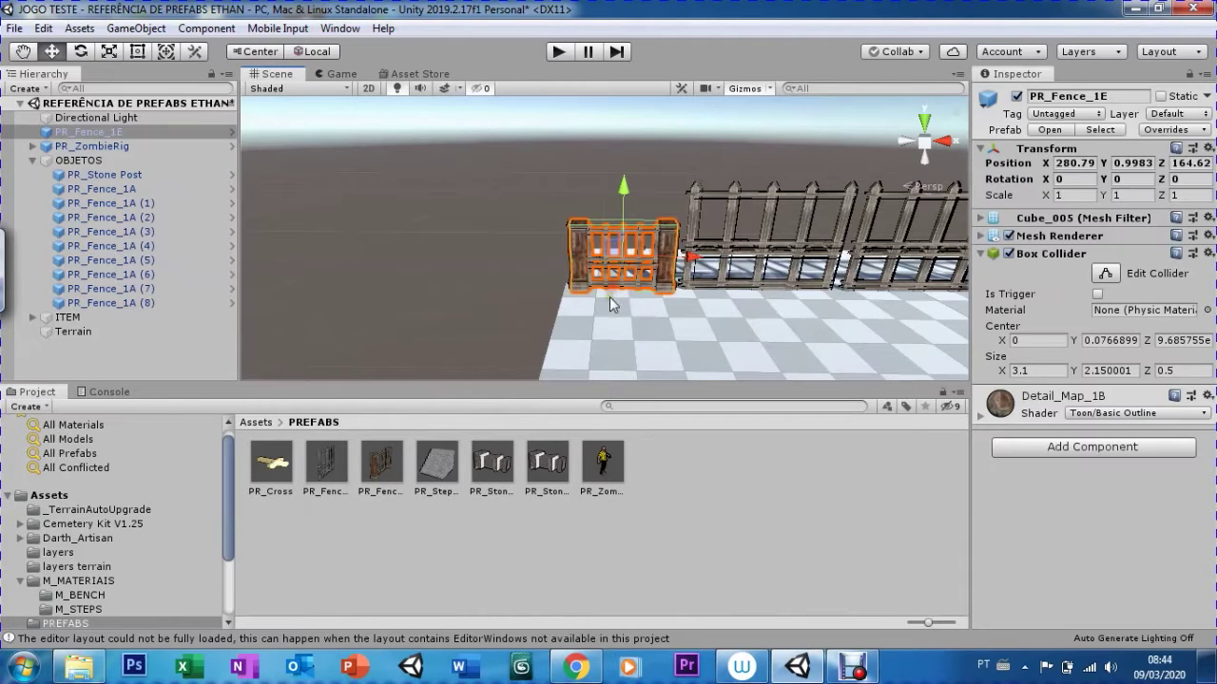
Stretch PR_Fence_1E taller and raise it to match the fence row, then nudge it along X
key("r")
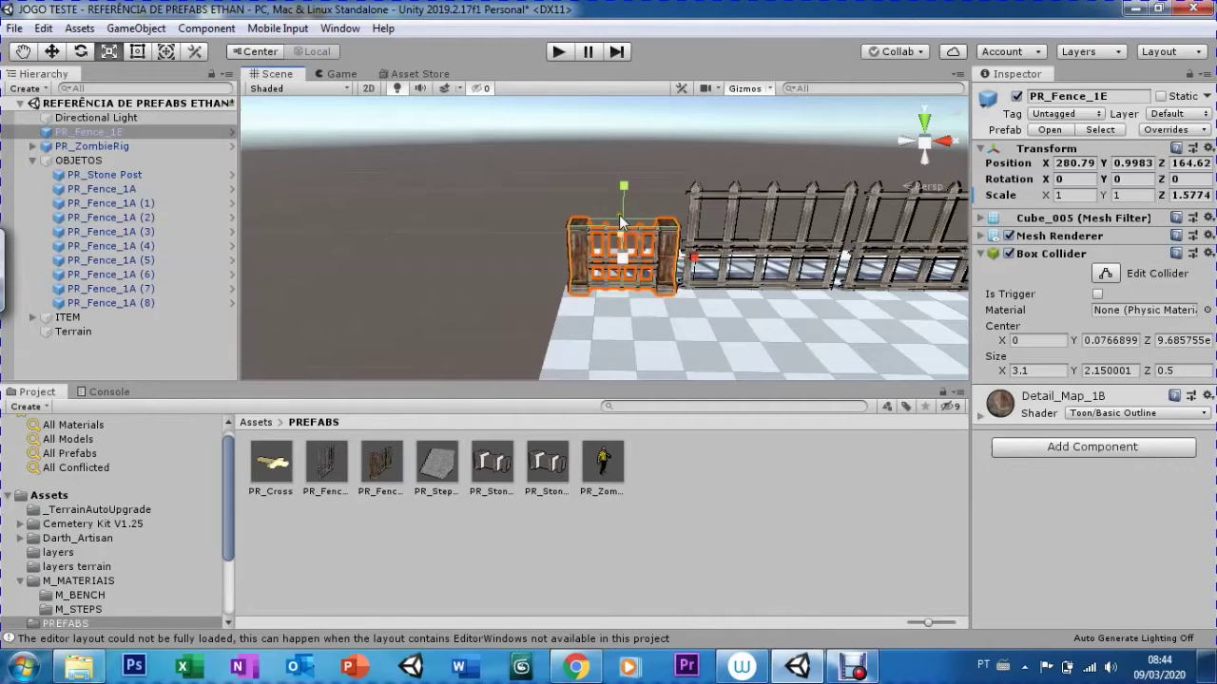
left_click_drag(622, 190, 609, 128)
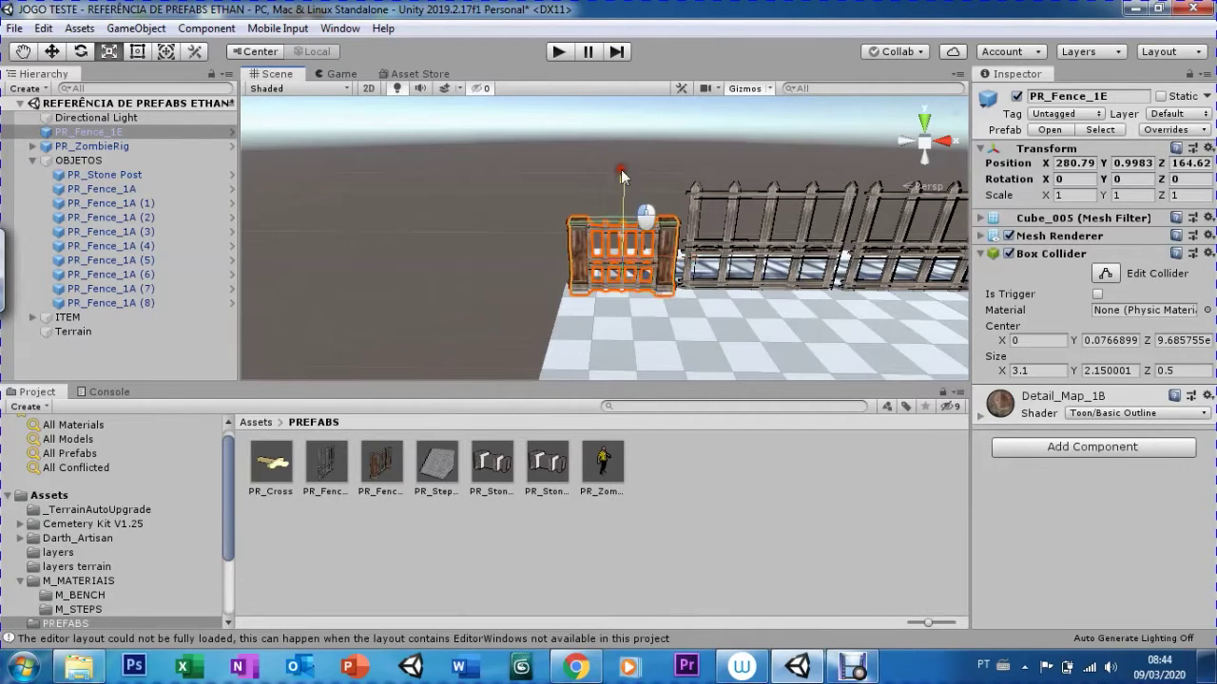
key("w")
left_click_drag(622, 181, 623, 159)
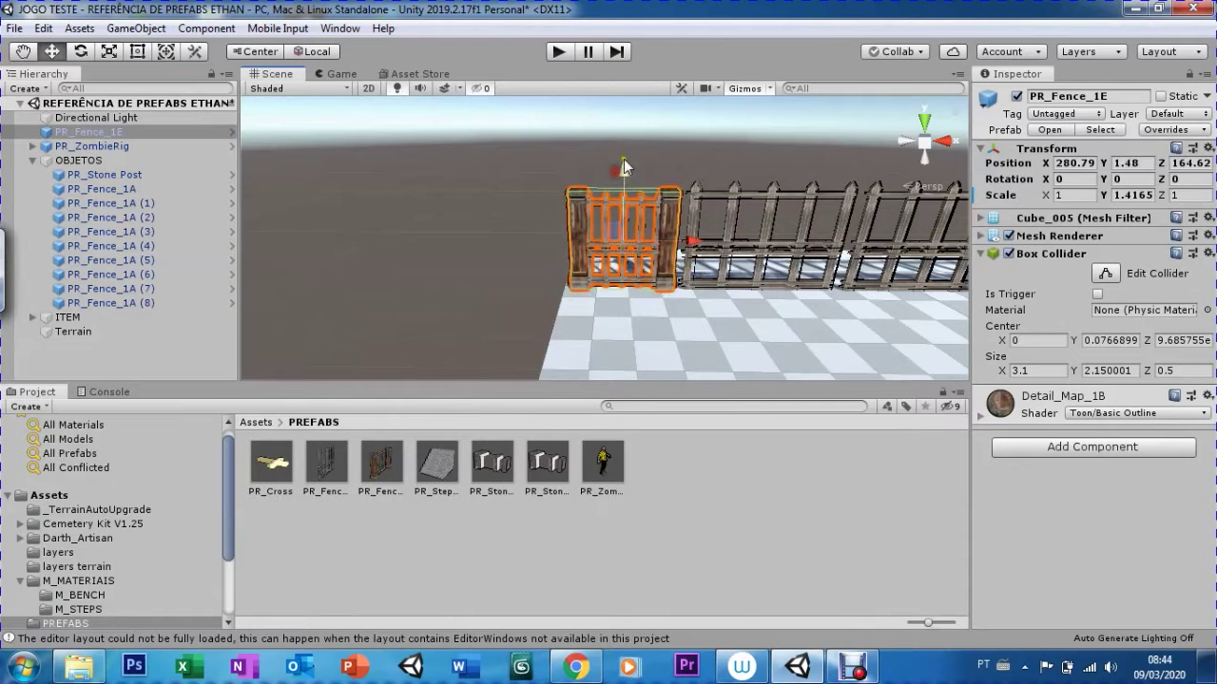
key("f")
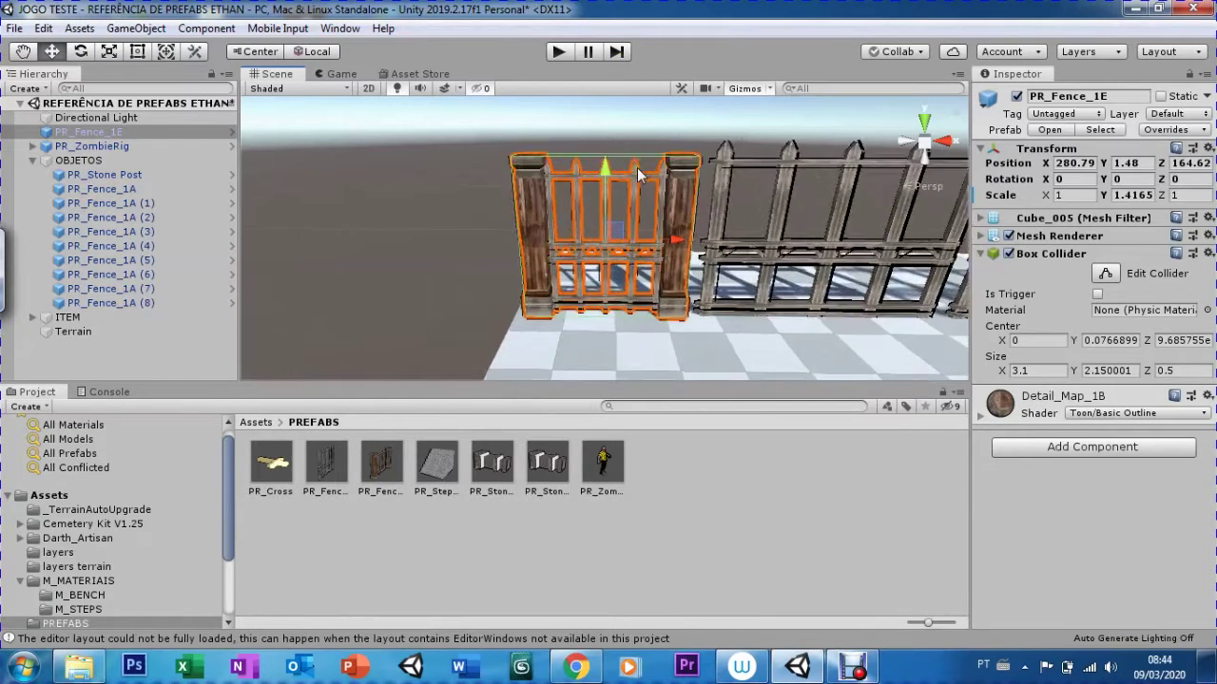
scroll(637, 168, "up", 5)
left_click_drag(671, 246, 693, 244)
Widen PR_Fence_1E to X scale 1.1374 and shift it to X 280.74
left_click(22, 51)
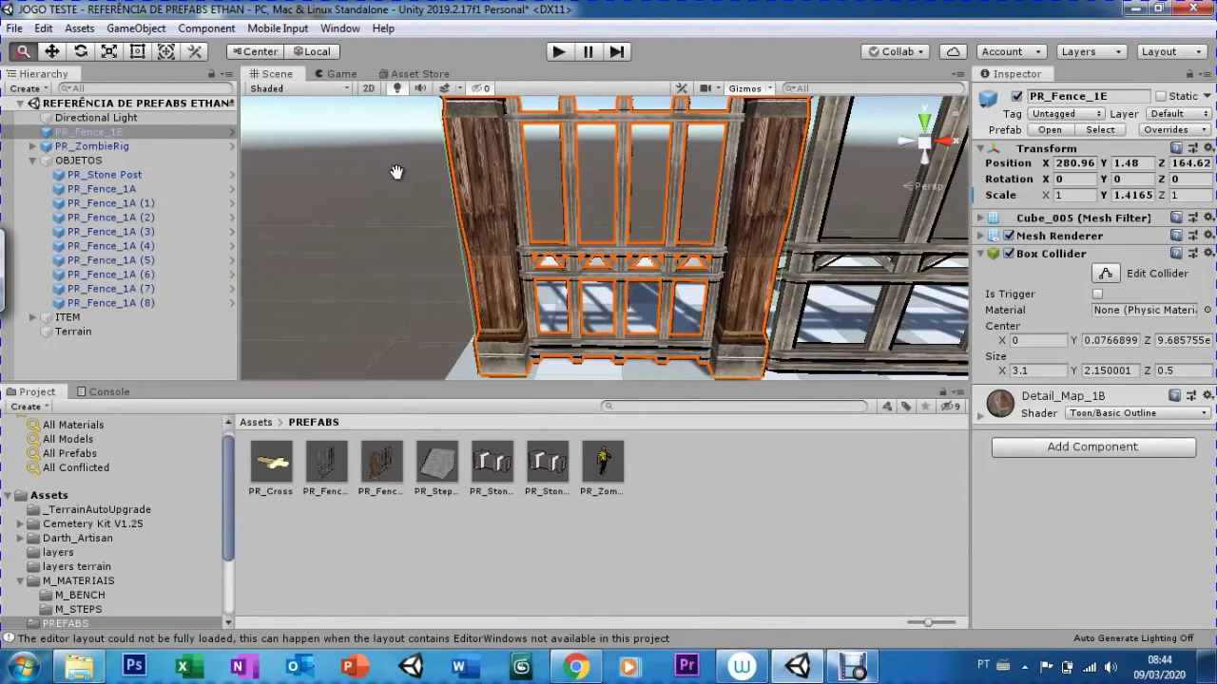
scroll(469, 261, "down", 8)
left_click_drag(475, 239, 691, 212)
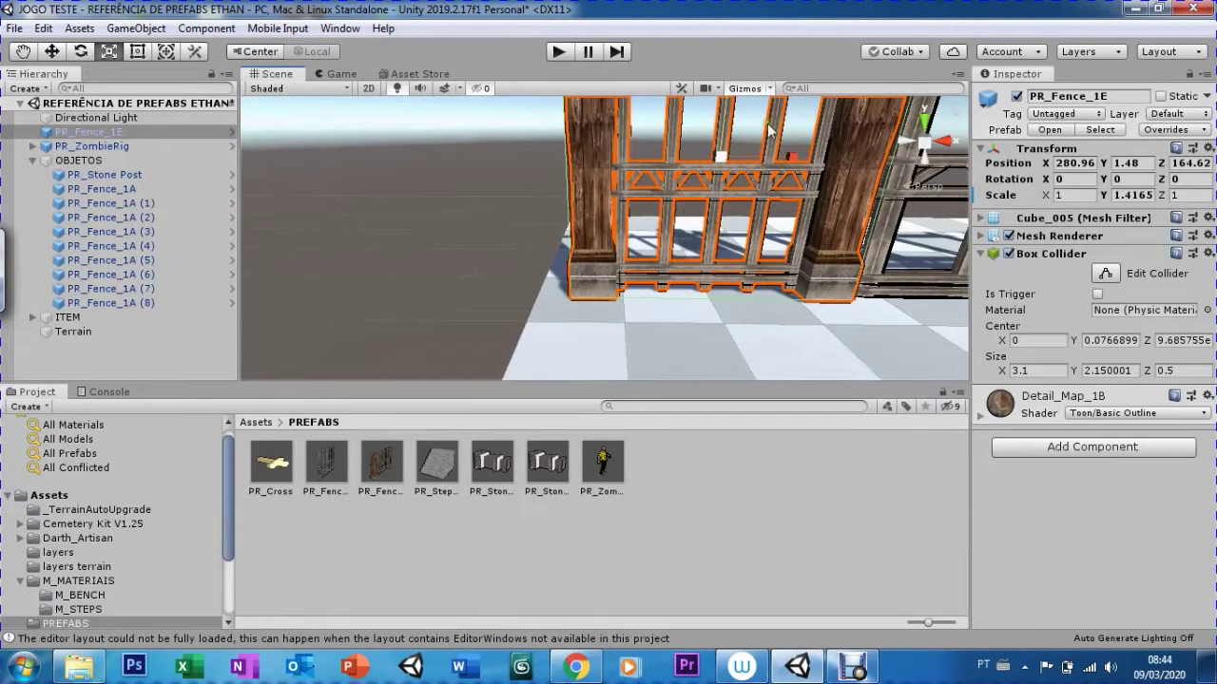
left_click_drag(792, 156, 807, 130)
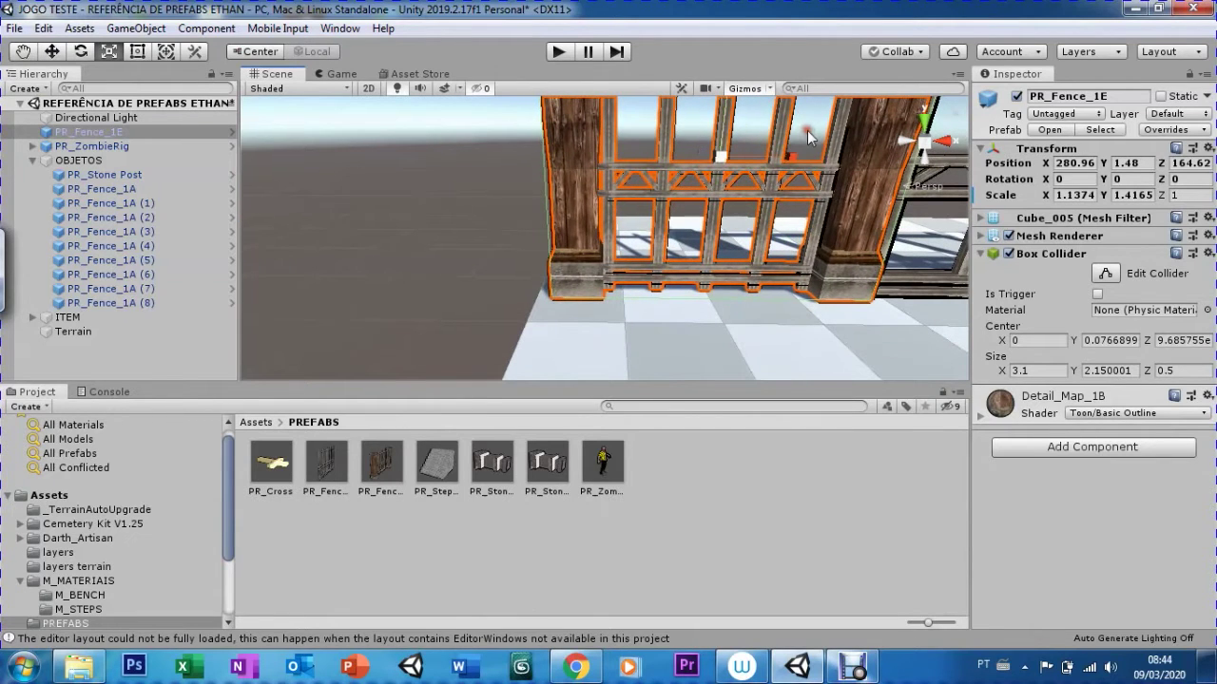
key("w")
mouse_move(781, 152)
left_mouse_down()
mouse_move(758, 168)
mouse_move(740, 218)
left_mouse_up()
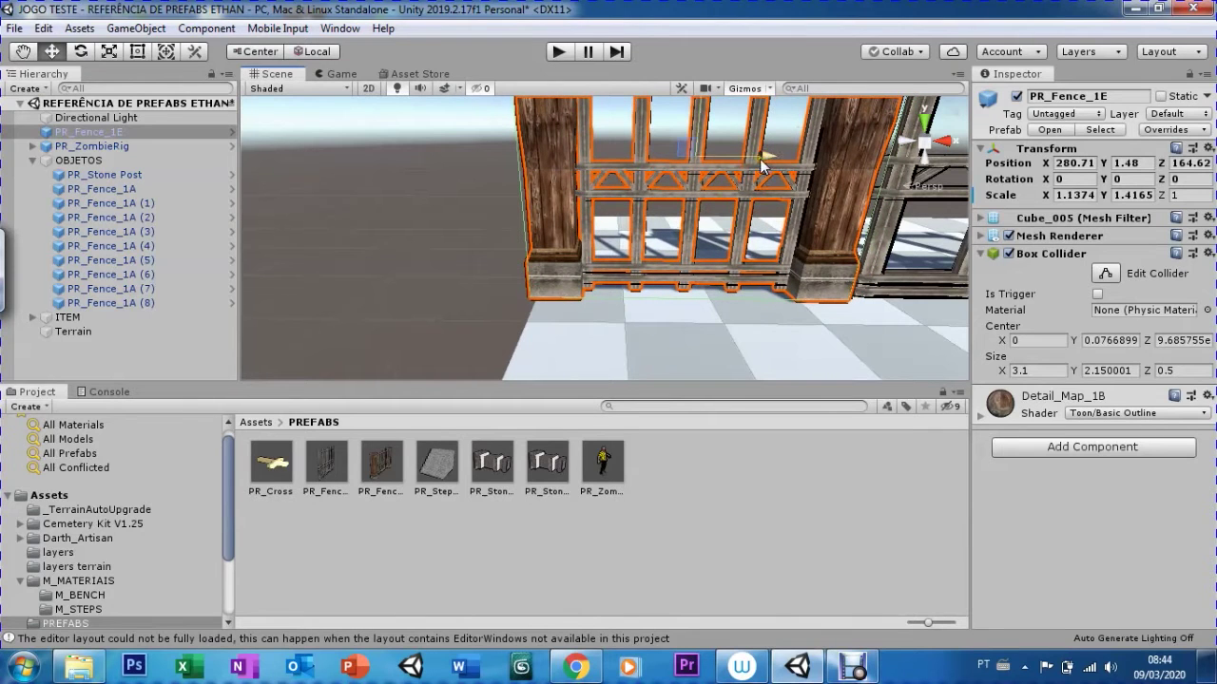
left_click_drag(761, 166, 770, 166)
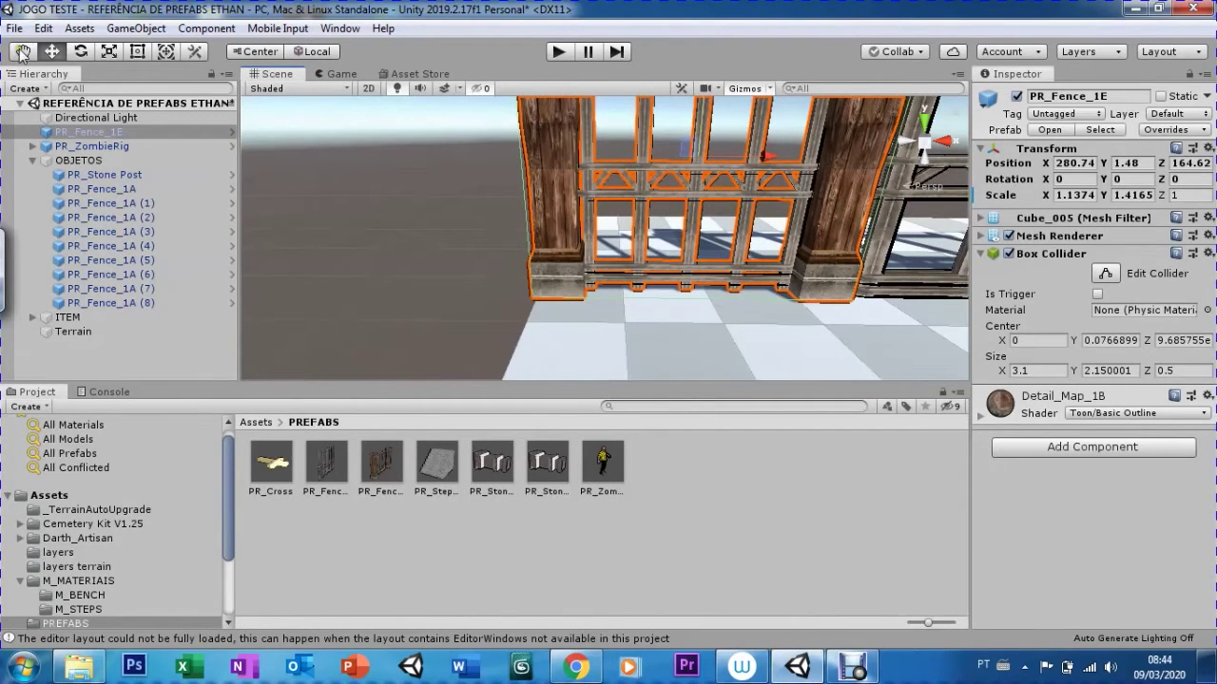
left_click(24, 53)
left_click_drag(627, 332, 532, 283)
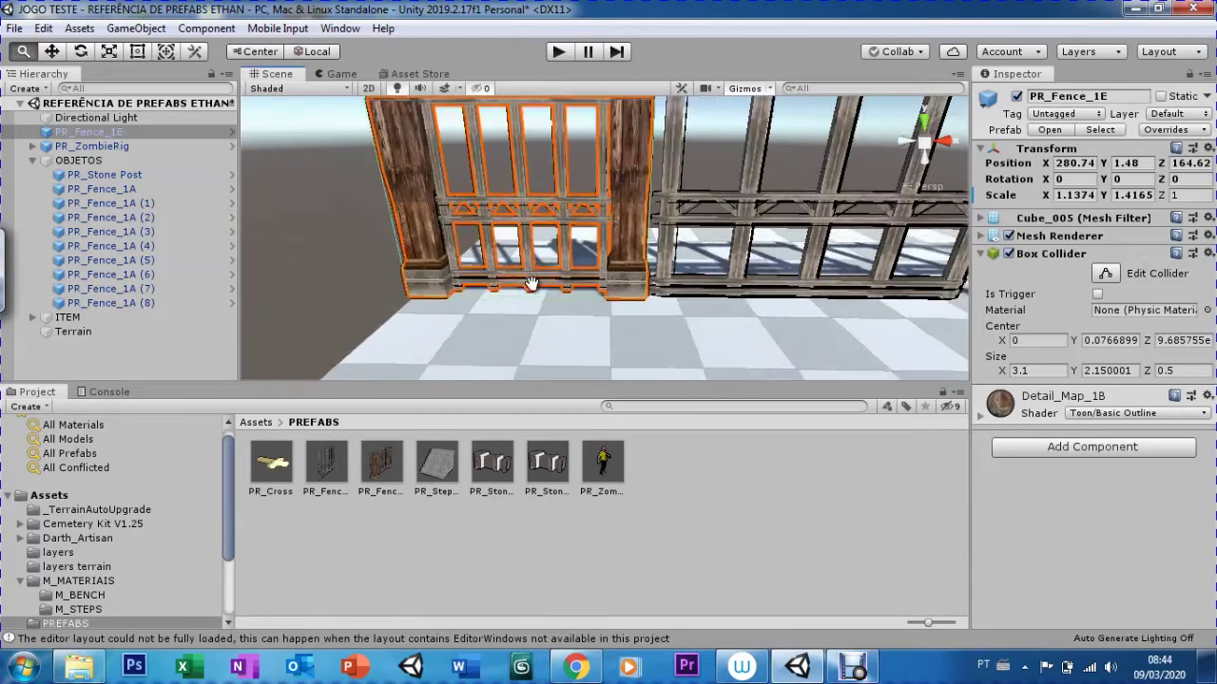
Zoom around the row's end and check fence sections PR_Fence_1A (5), (8) and (7)
scroll(532, 282, "down", 3)
scroll(532, 282, "down", 3)
scroll(533, 282, "down", 3)
scroll(532, 282, "down", 2)
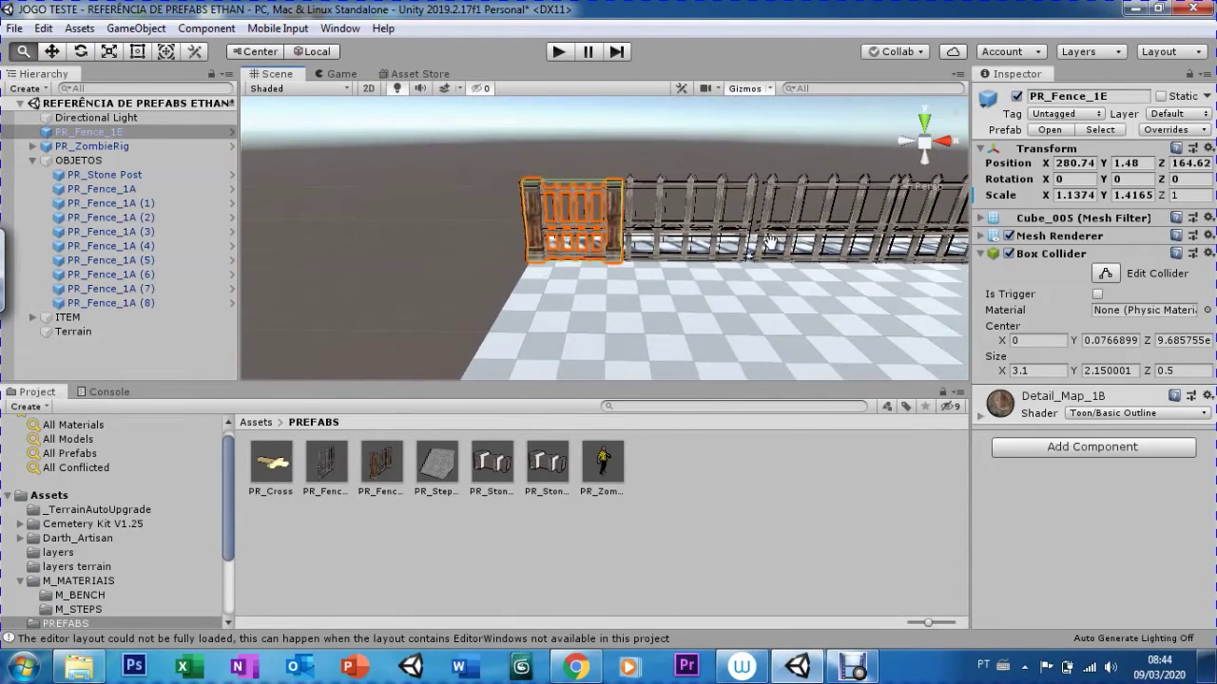
scroll(761, 266, "up", 2)
scroll(751, 295, "up", 2)
scroll(741, 332, "up", 2)
scroll(735, 368, "up", 2)
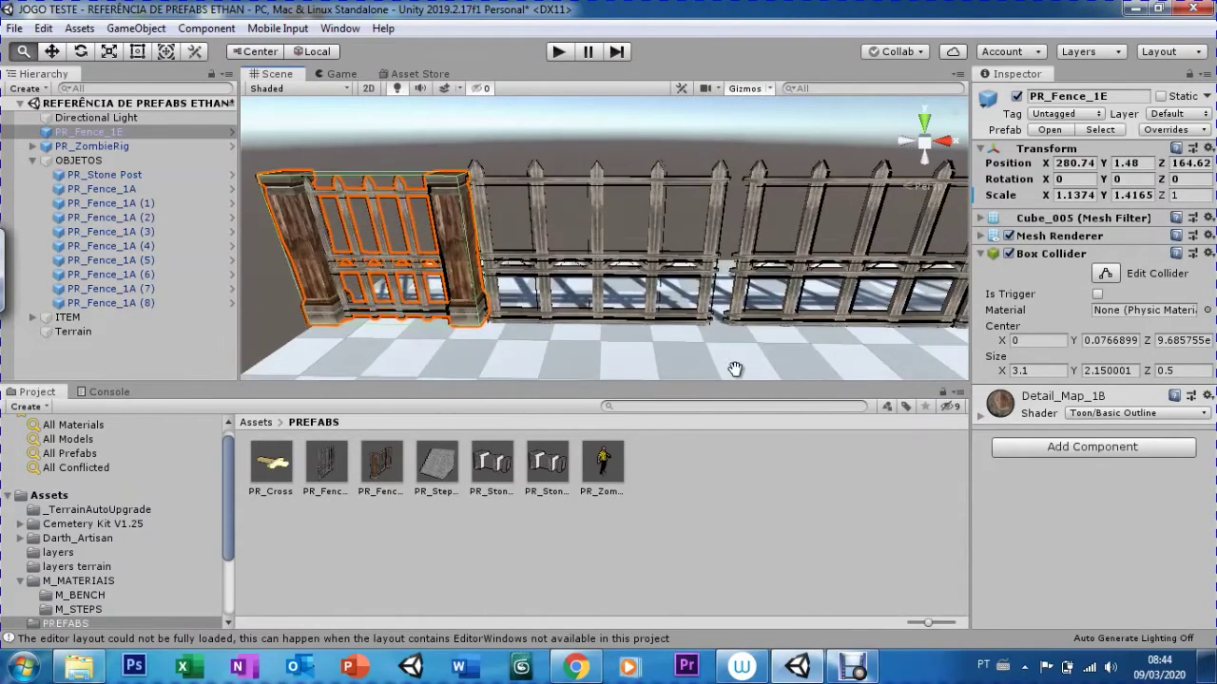
scroll(735, 369, "up", 1)
left_click(133, 260)
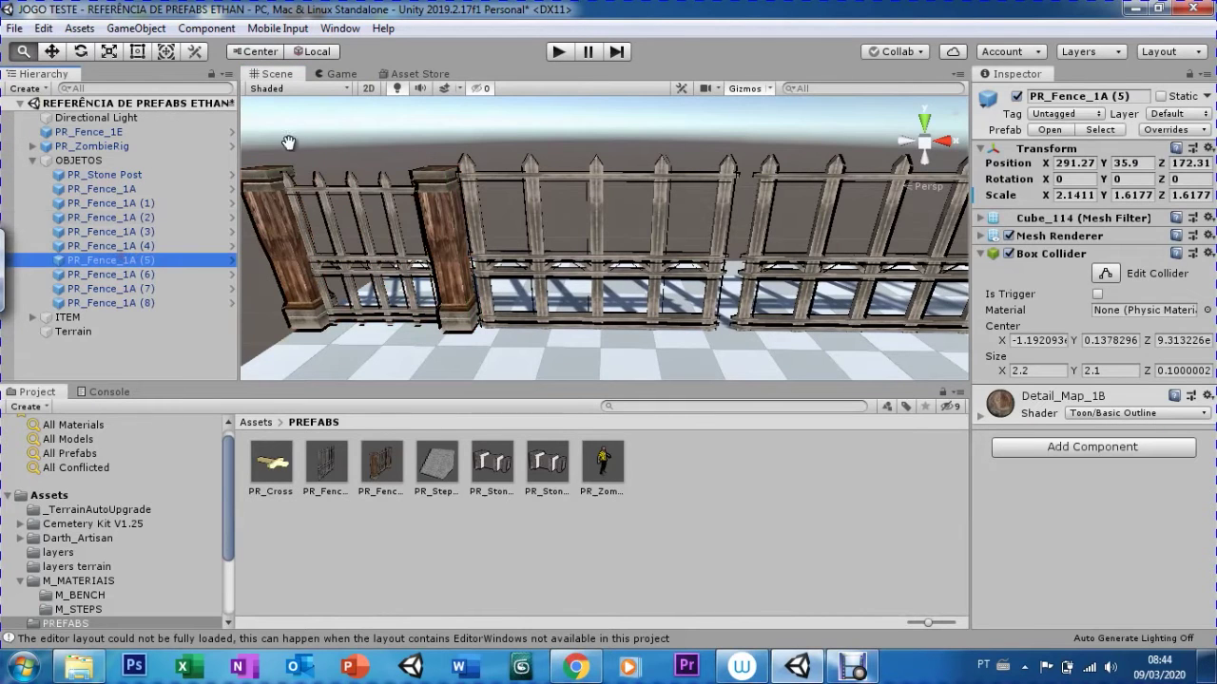
left_click(763, 267)
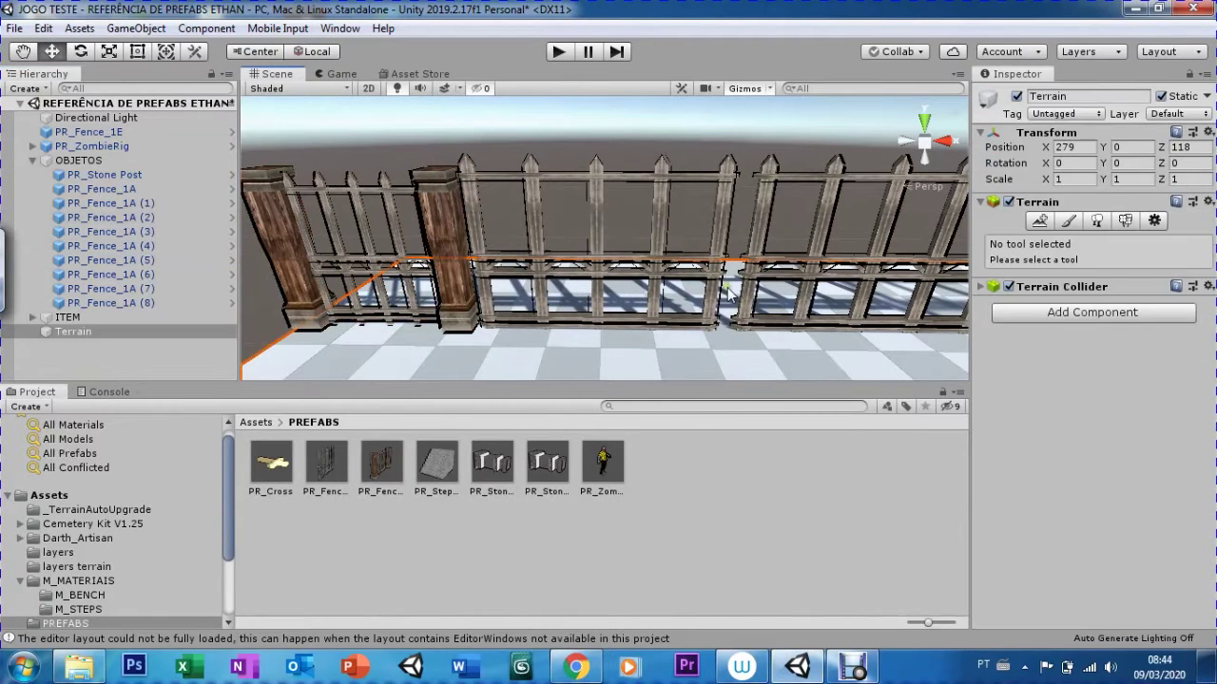
left_click(718, 218)
left_click(759, 196)
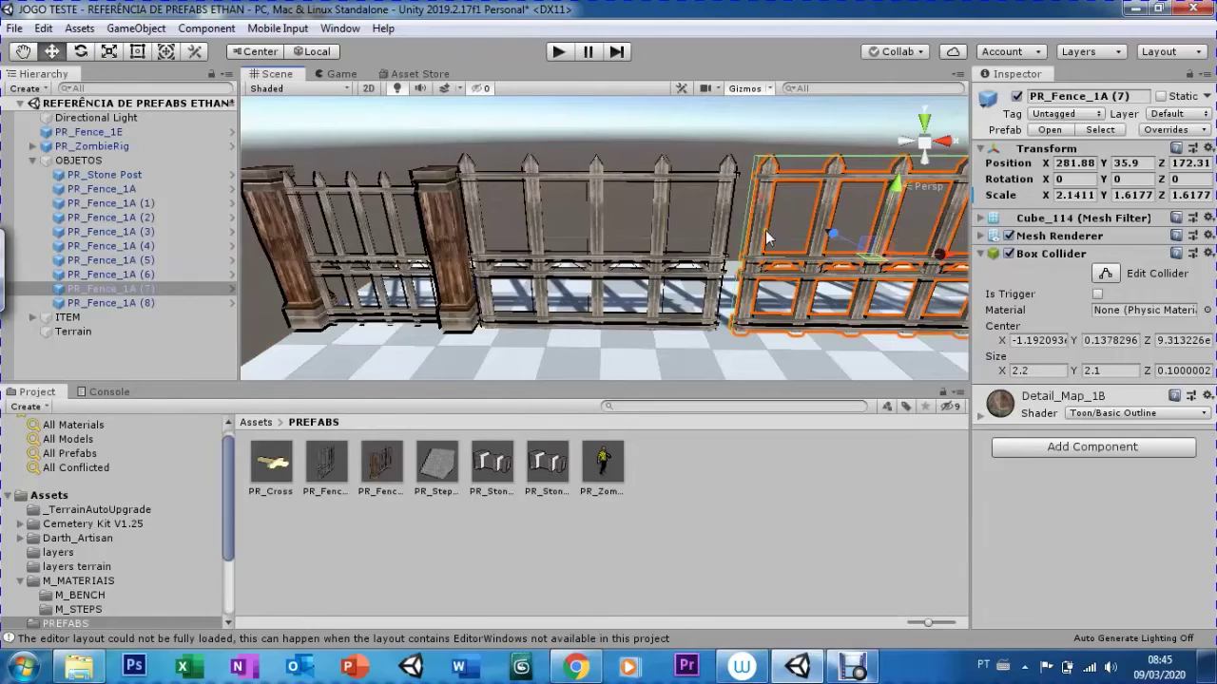
Slide PR_Fence_1A (8) right along X to about 277.15 to close the gap
mouse_move(631, 277)
right_mouse_down("alt")
mouse_move(459, 194)
mouse_move(565, 201)
mouse_move(500, 263)
right_mouse_up("alt")
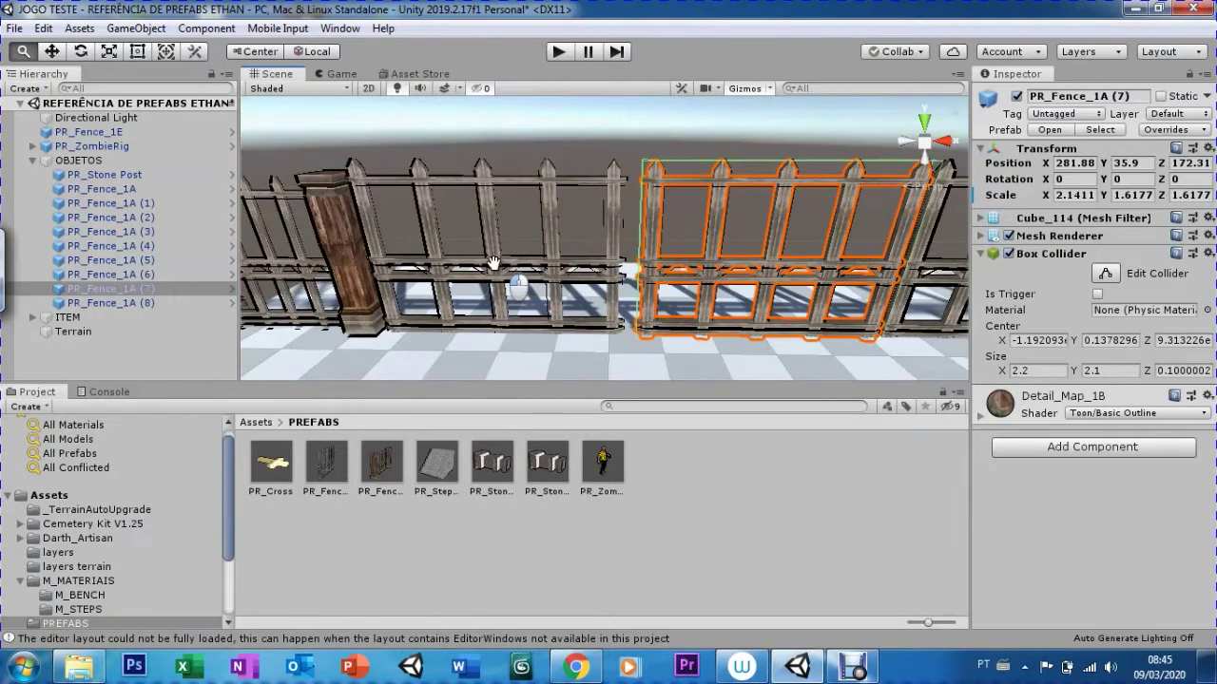
right_click_drag(527, 206, 528, 206, "alt")
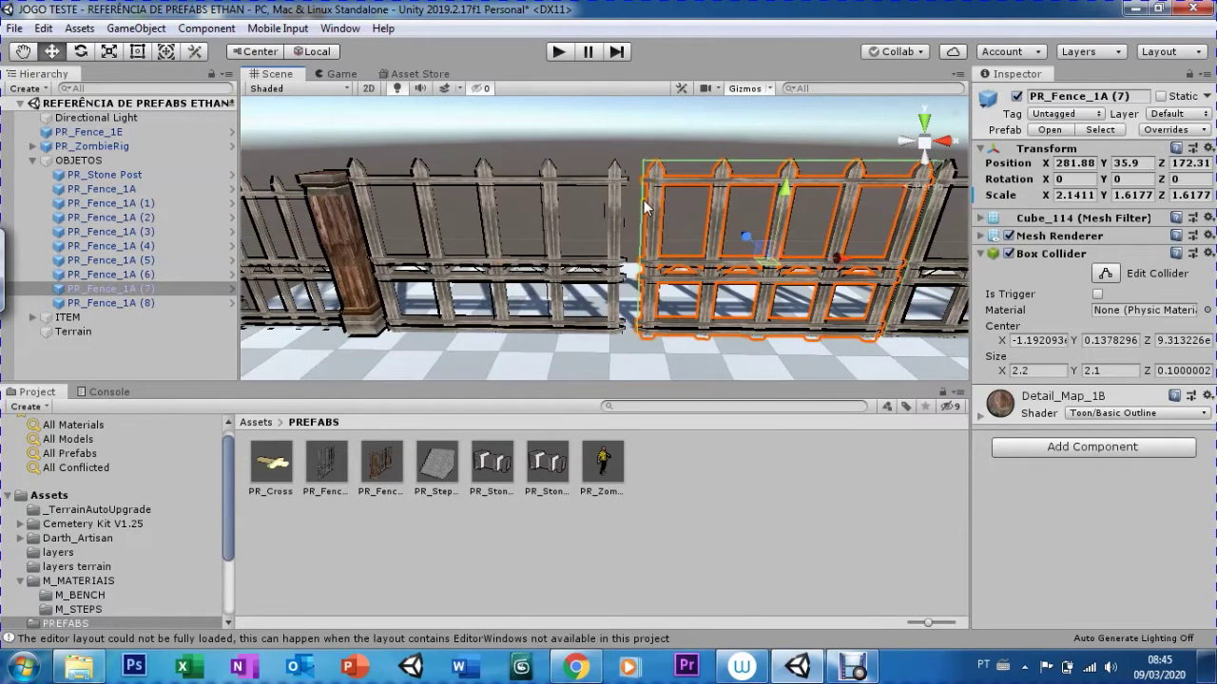
left_click(616, 209)
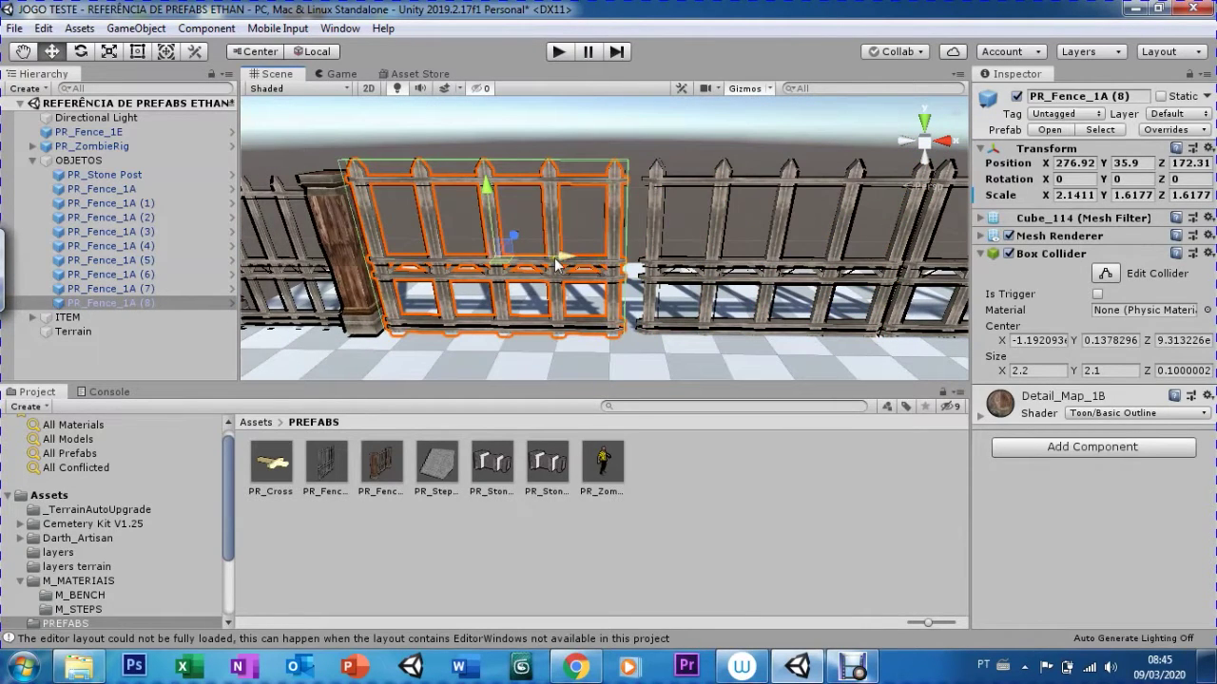
left_click_drag(557, 258, 576, 255)
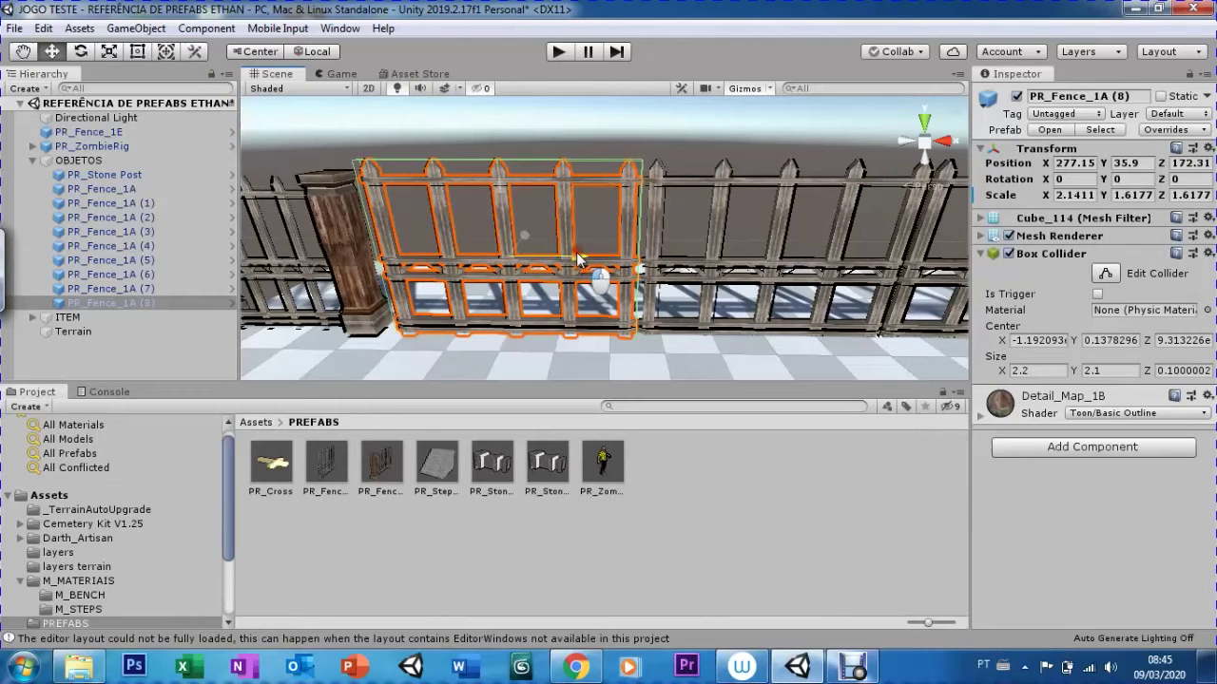
left_click(342, 249)
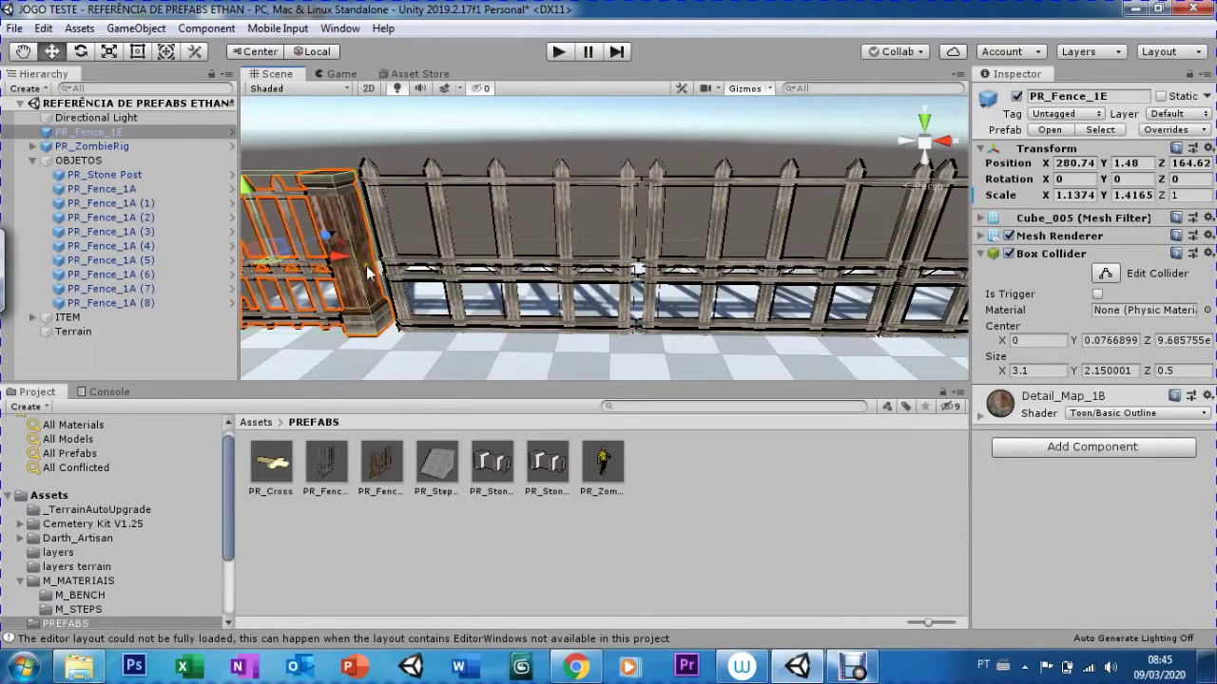
scroll(511, 277, "down", 5)
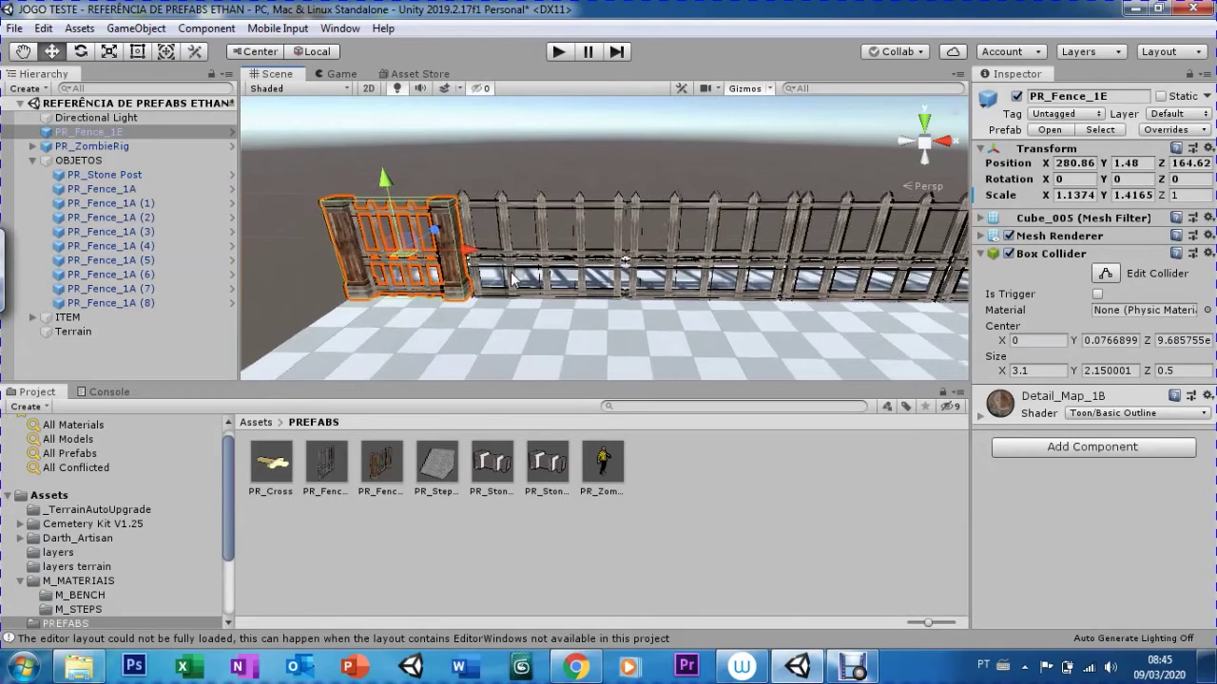
left_click(32, 55)
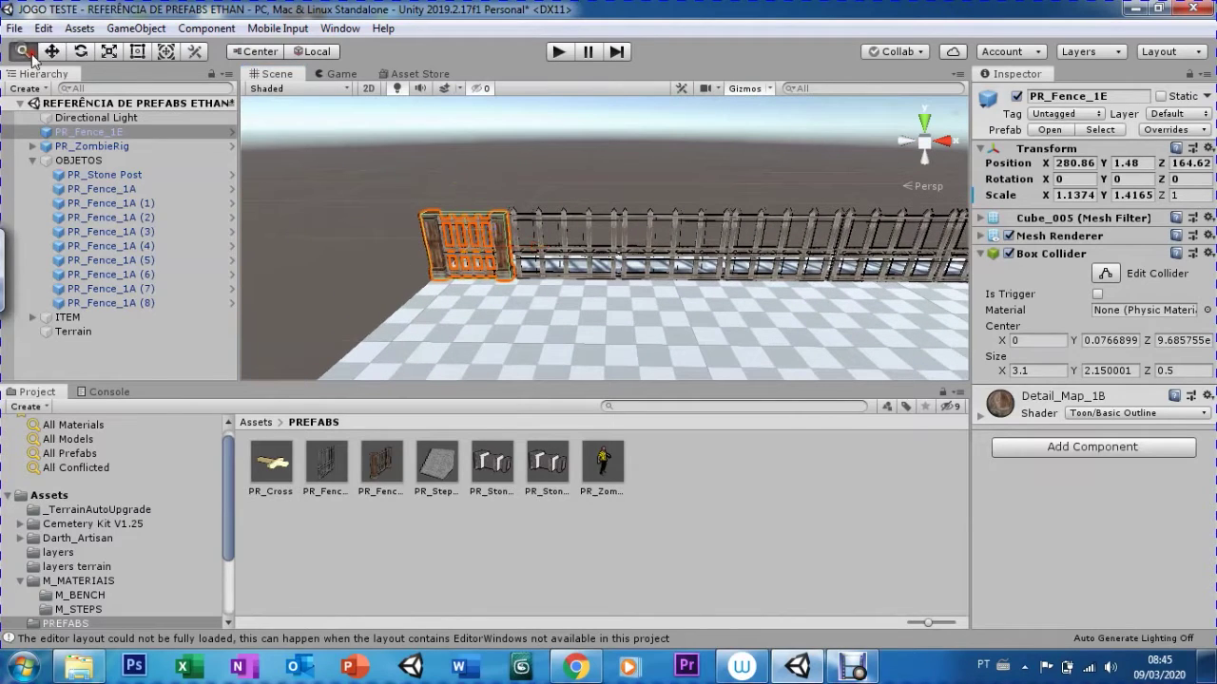
Zoom out, then parent PR_Fence_1E under OBJETOS in the Hierarchy and collapse OBJETOS
scroll(743, 249, "up", 2)
scroll(733, 248, "up", 2)
scroll(724, 247, "up", 2)
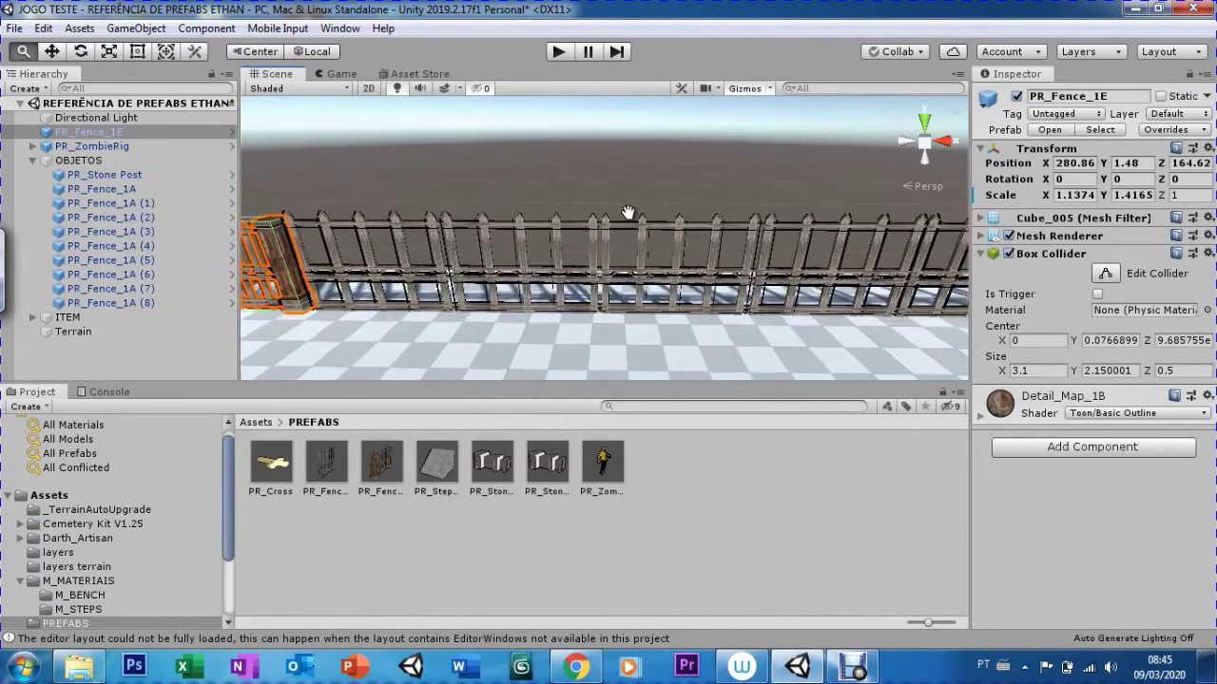
scroll(715, 246, "up", 2)
scroll(665, 238, "up", 2)
scroll(619, 228, "up", 2)
scroll(646, 304, "up", 2)
scroll(638, 295, "up", 2)
scroll(639, 276, "down", 2)
scroll(640, 244, "down", 2)
scroll(640, 244, "down", 2)
scroll(715, 256, "down", 2)
scroll(708, 242, "down", 2)
scroll(700, 226, "down", 2)
scroll(700, 227, "down", 2)
scroll(699, 226, "down", 2)
scroll(700, 227, "down", 2)
scroll(700, 226, "down", 2)
scroll(699, 226, "down", 2)
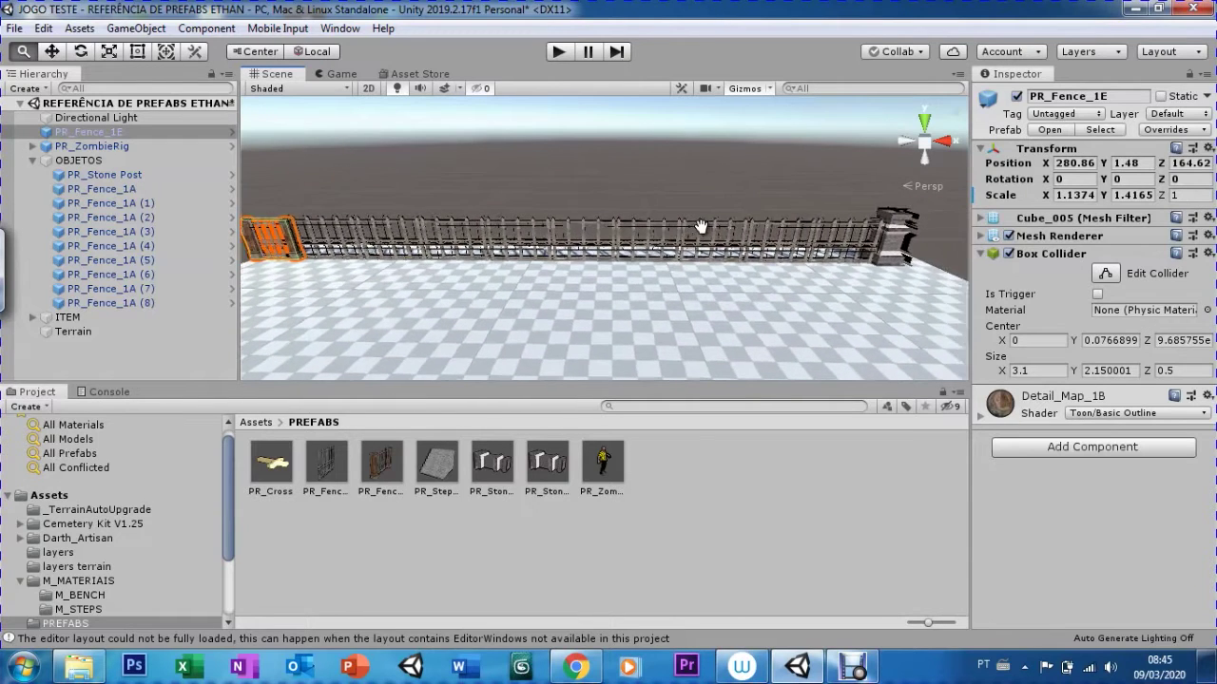
scroll(699, 227, "down", 2)
scroll(700, 226, "down", 3)
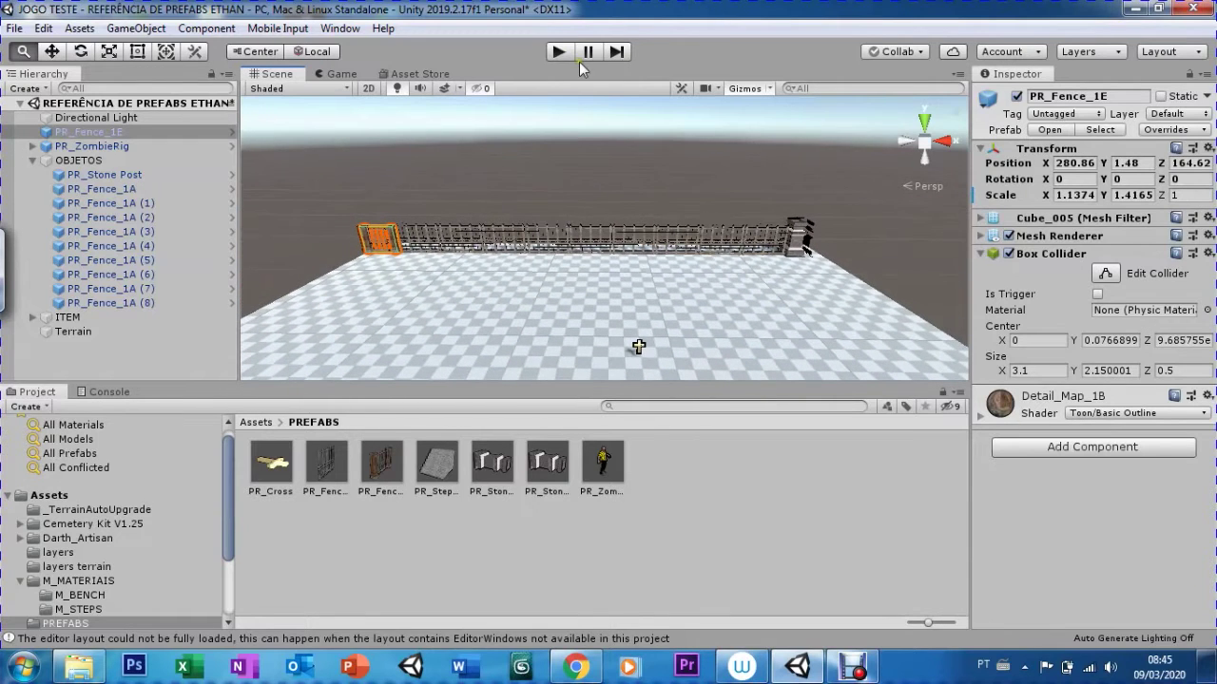
left_click(54, 137)
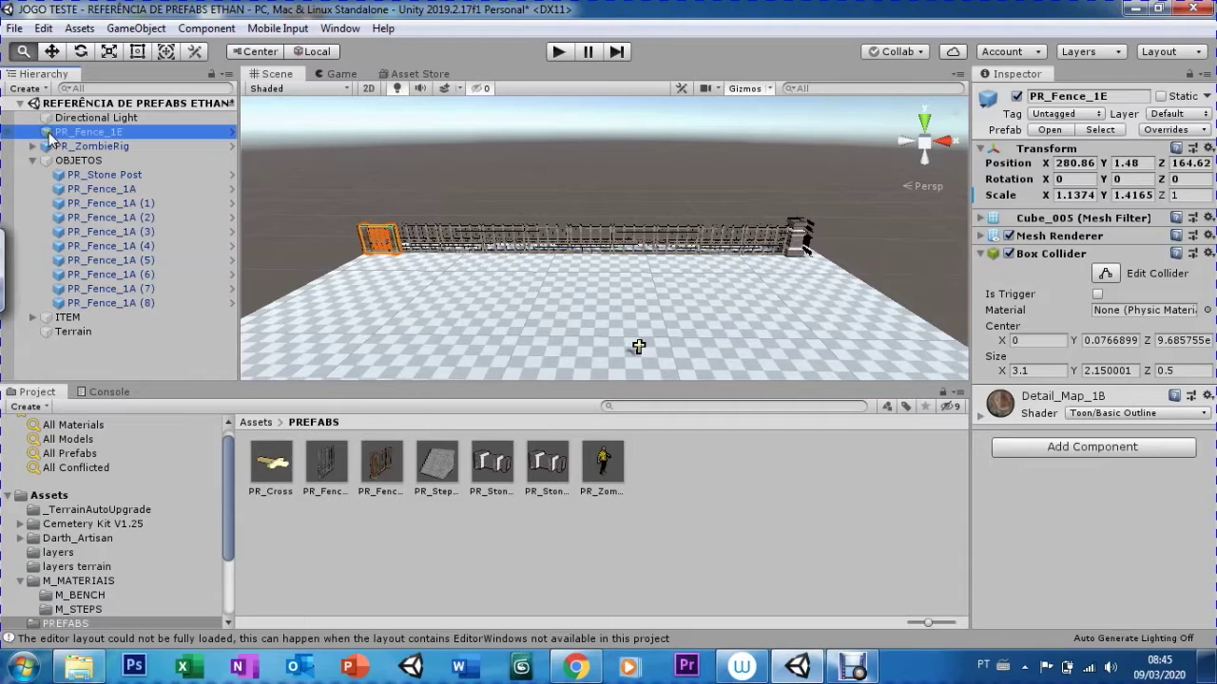
left_click_drag(48, 136, 31, 160)
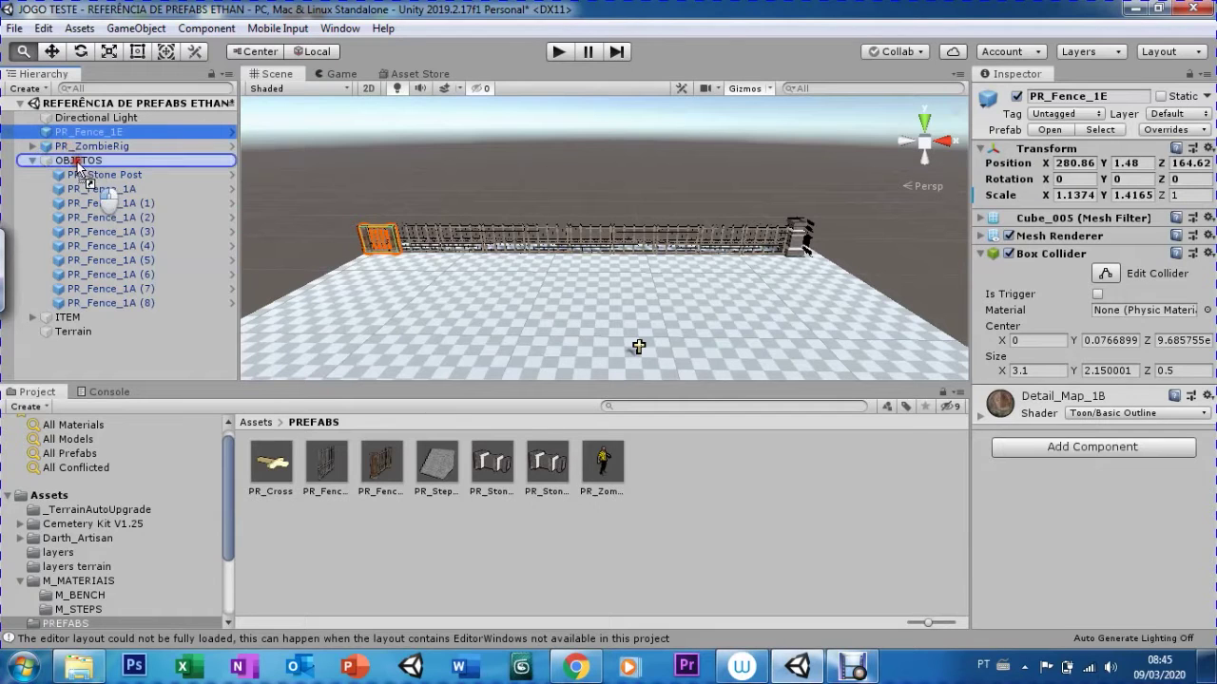
left_click(31, 145)
left_click(68, 238)
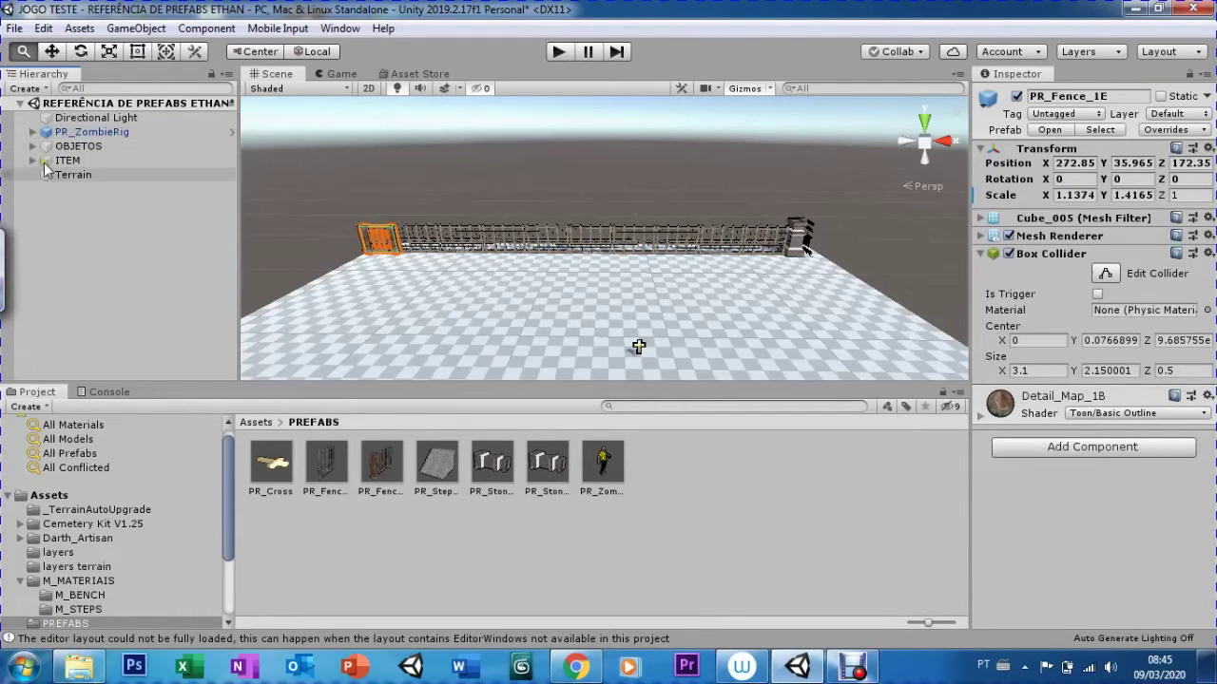
Browse to Cemetery Kit V1.25 > Prefabs > Church Supplies and open the Stage prefab
left_click(255, 423)
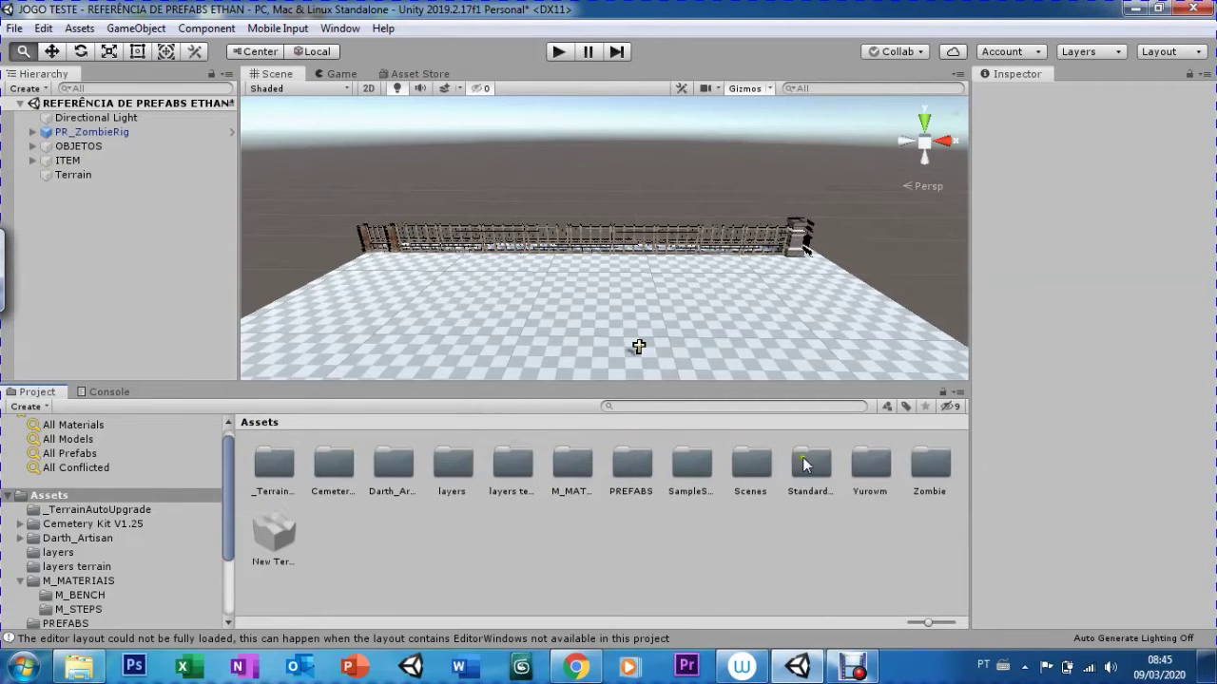
double_click(320, 478)
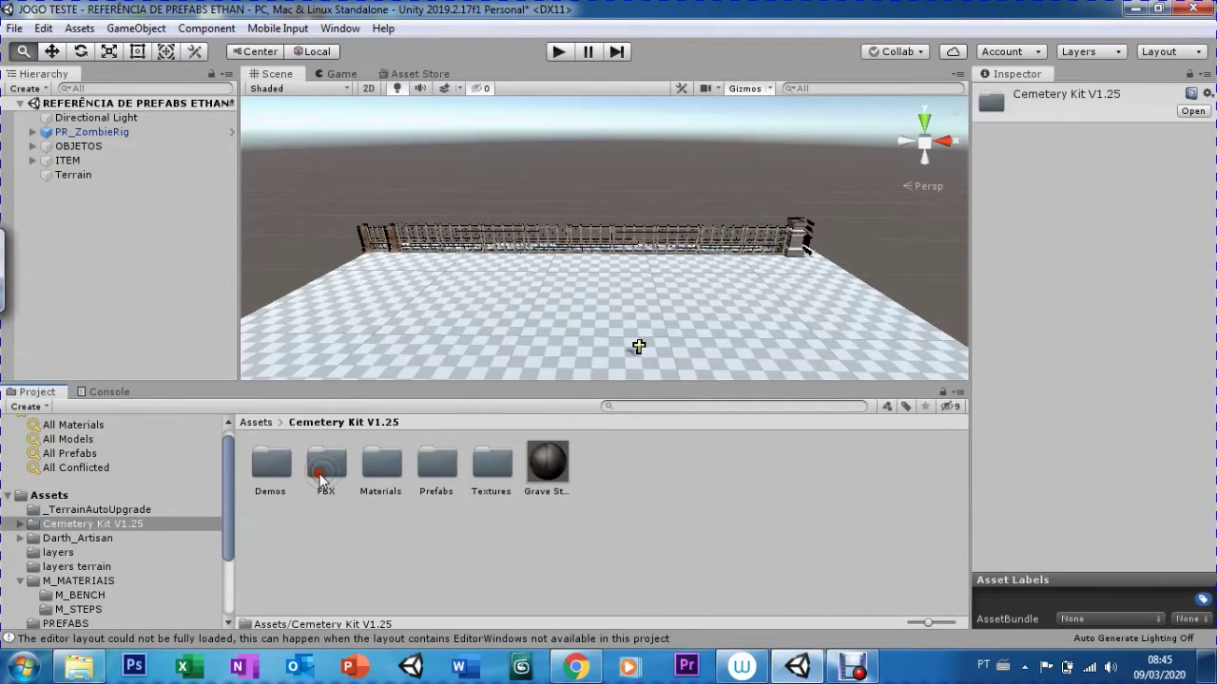
double_click(428, 467)
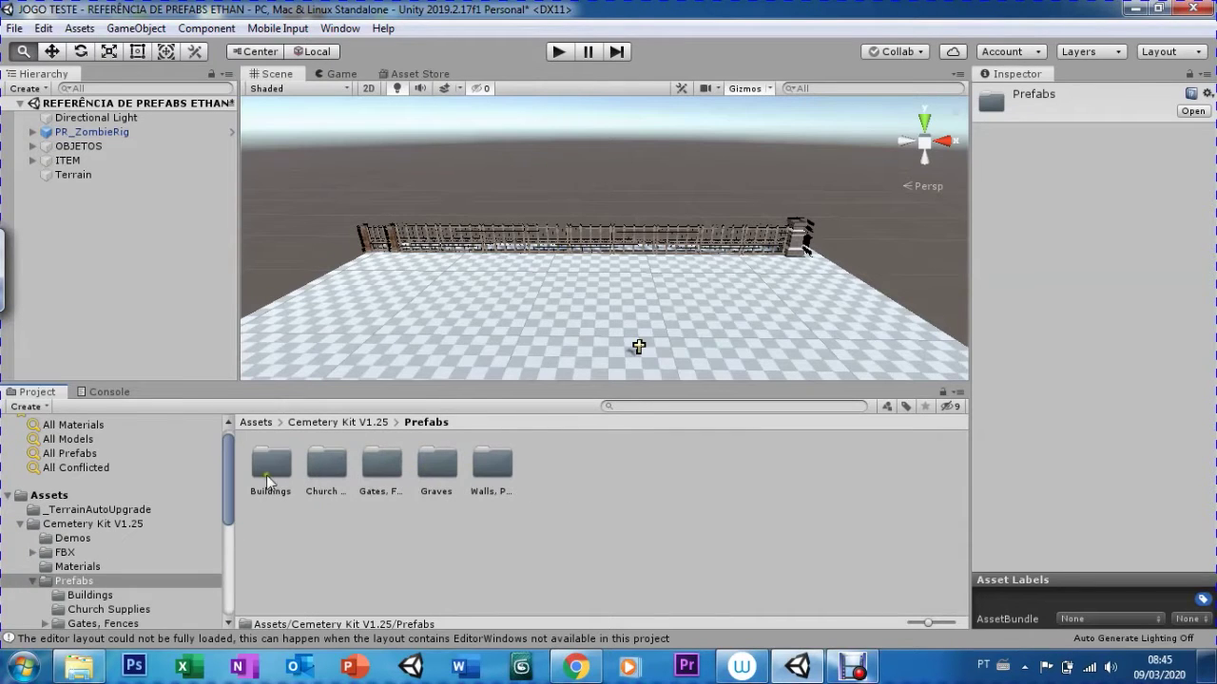
double_click(316, 471)
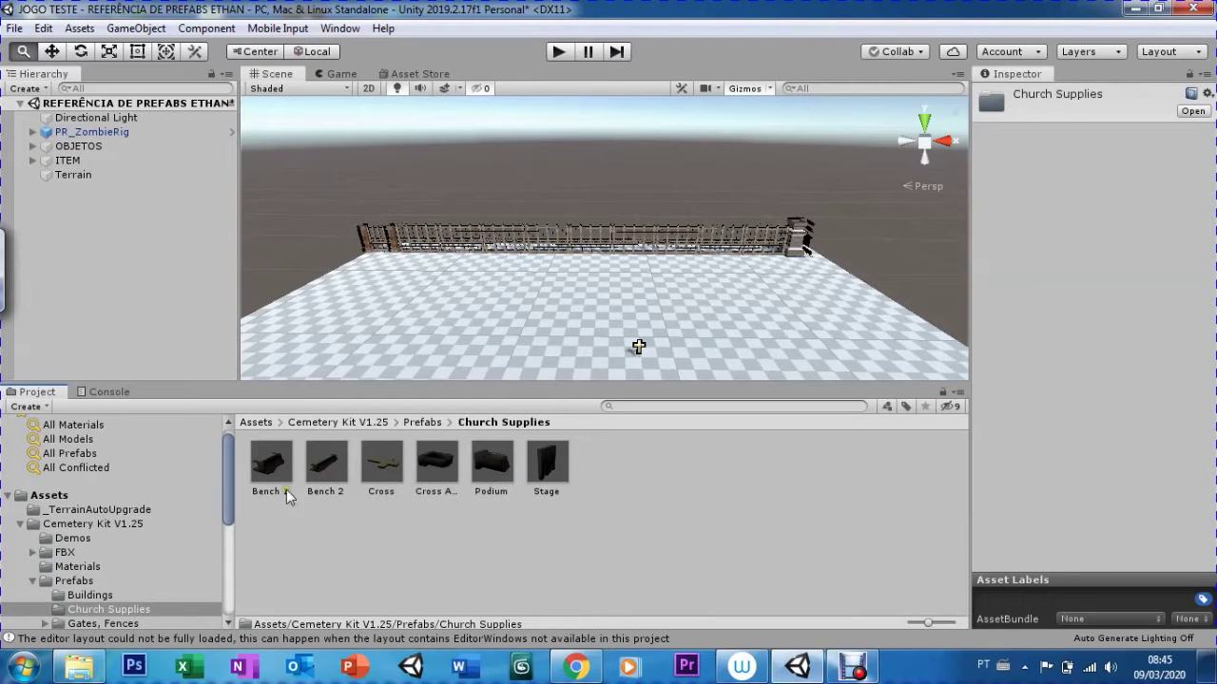
left_click(533, 466)
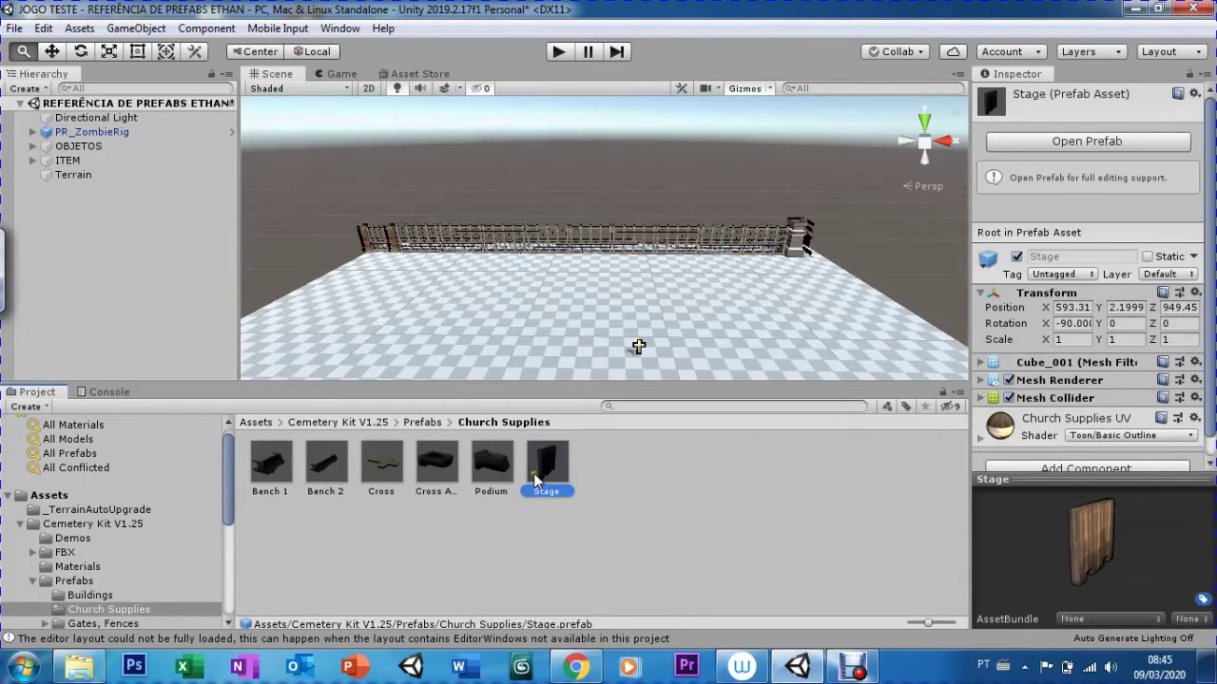
double_click(546, 468)
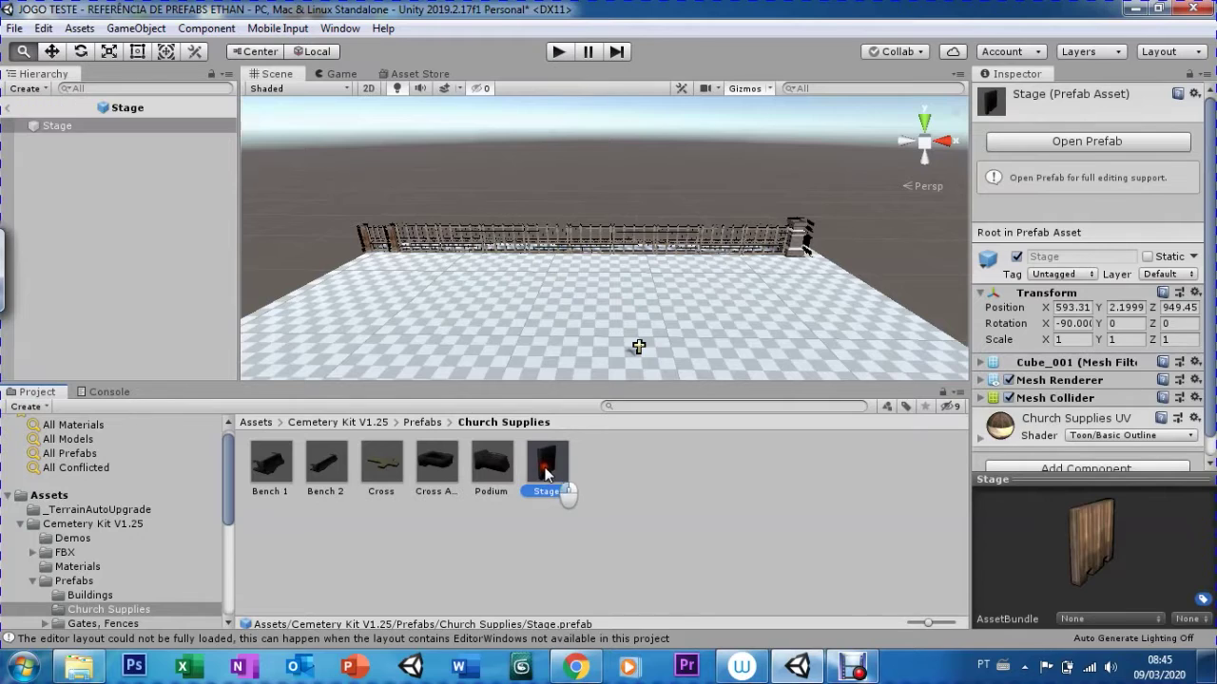
Open Stone Wall 2 from the Walls, Posts folder and orbit around it
left_click(422, 424)
double_click(477, 470)
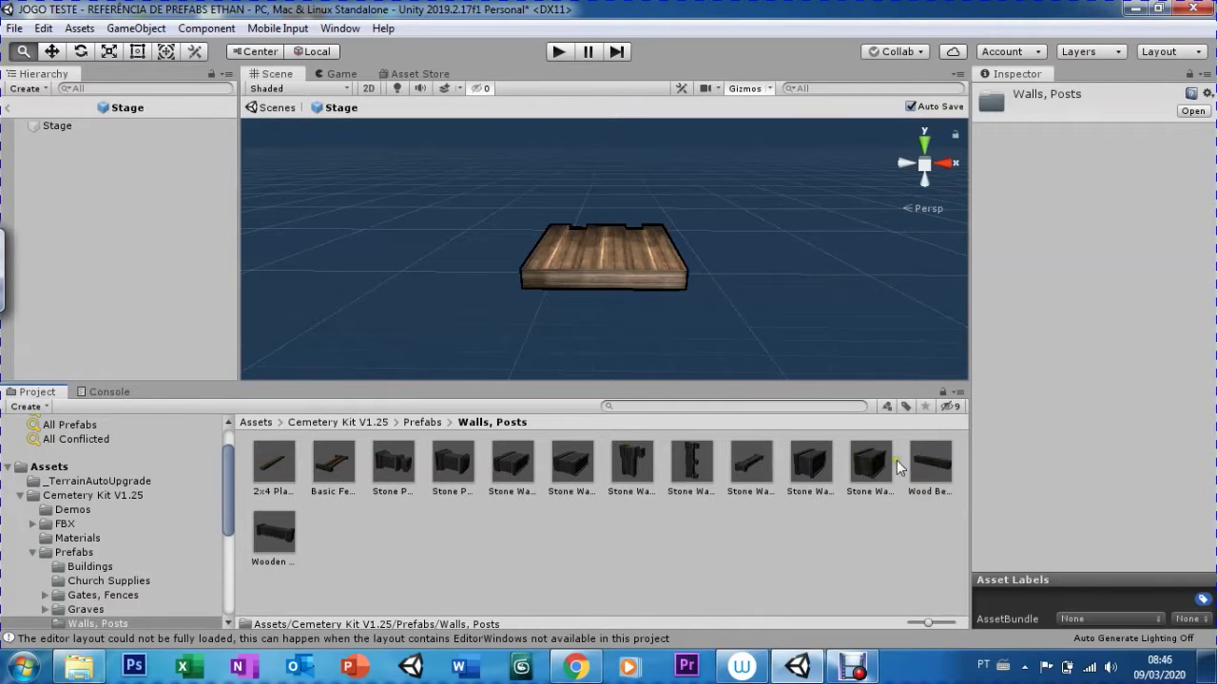
double_click(627, 475)
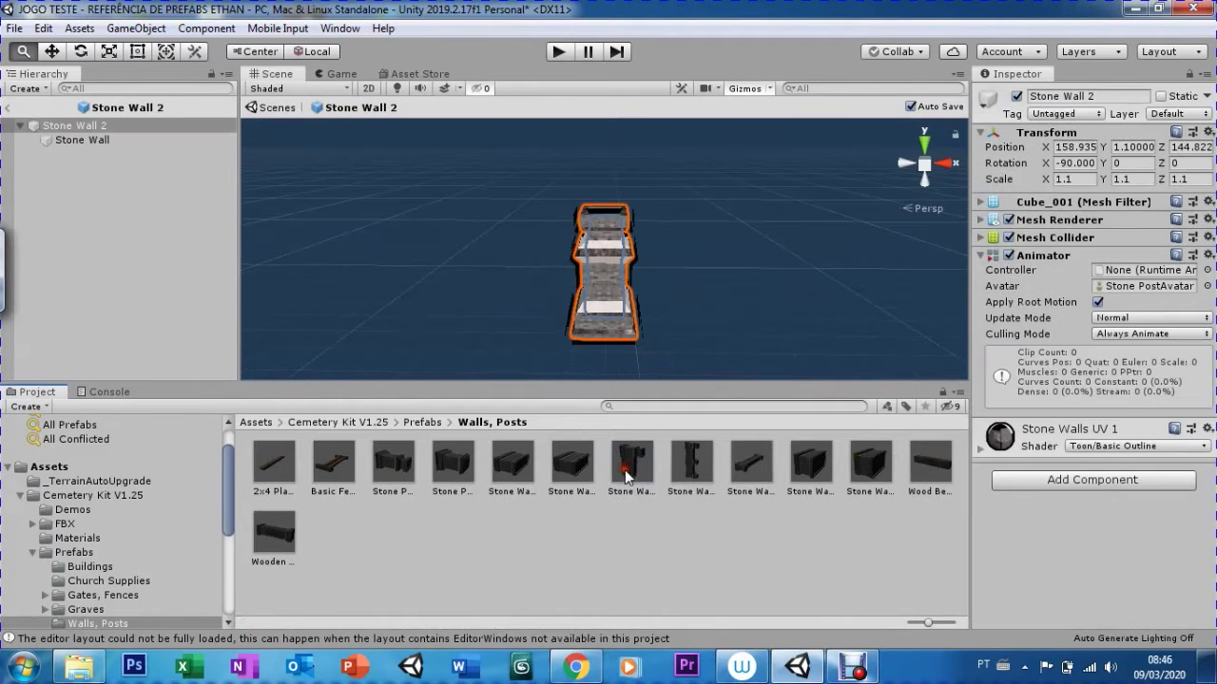
mouse_move(765, 227)
left_mouse_down("alt")
mouse_move(376, 237)
mouse_move(416, 295)
mouse_move(472, 289)
left_mouse_up("alt")
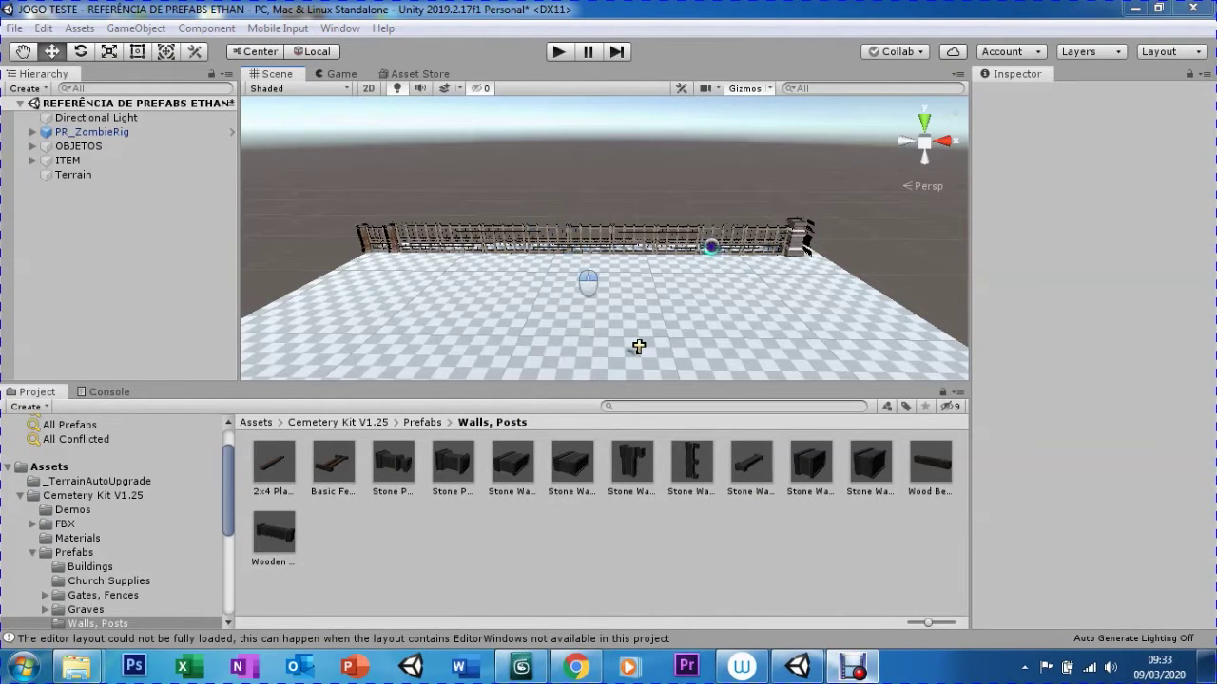
View the fenced ground from Top and Back, zoom out, then select the Stone Wall 3 prefab
left_click(924, 121)
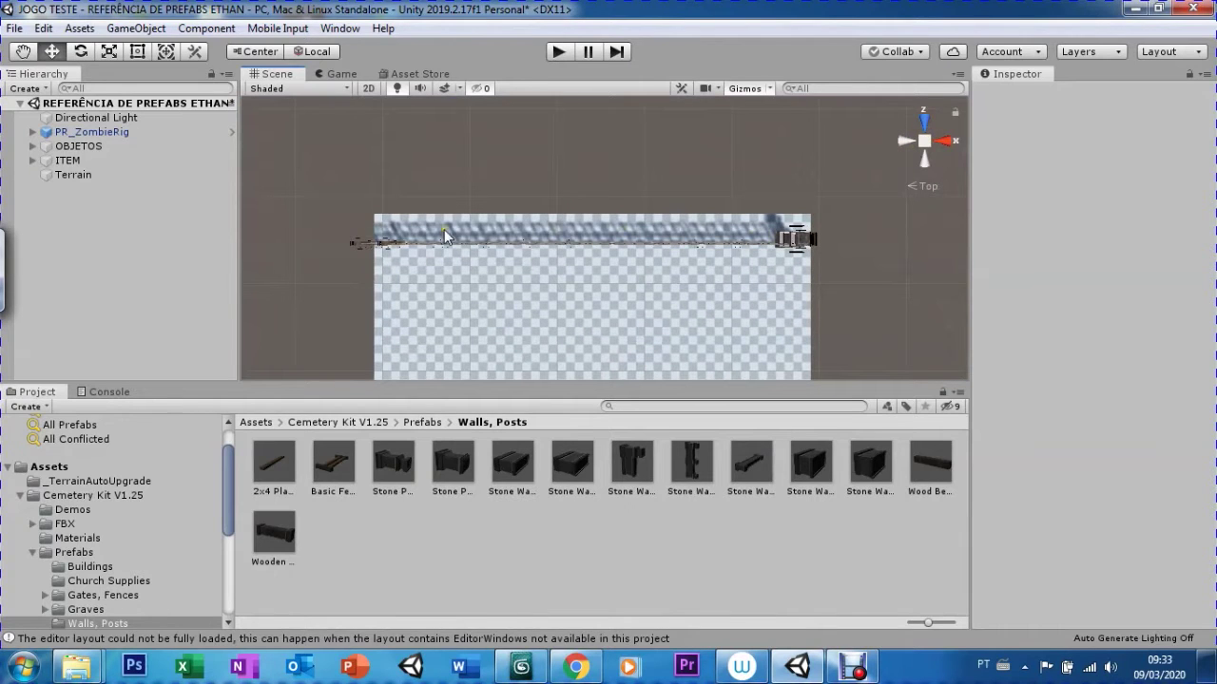
left_click(924, 165)
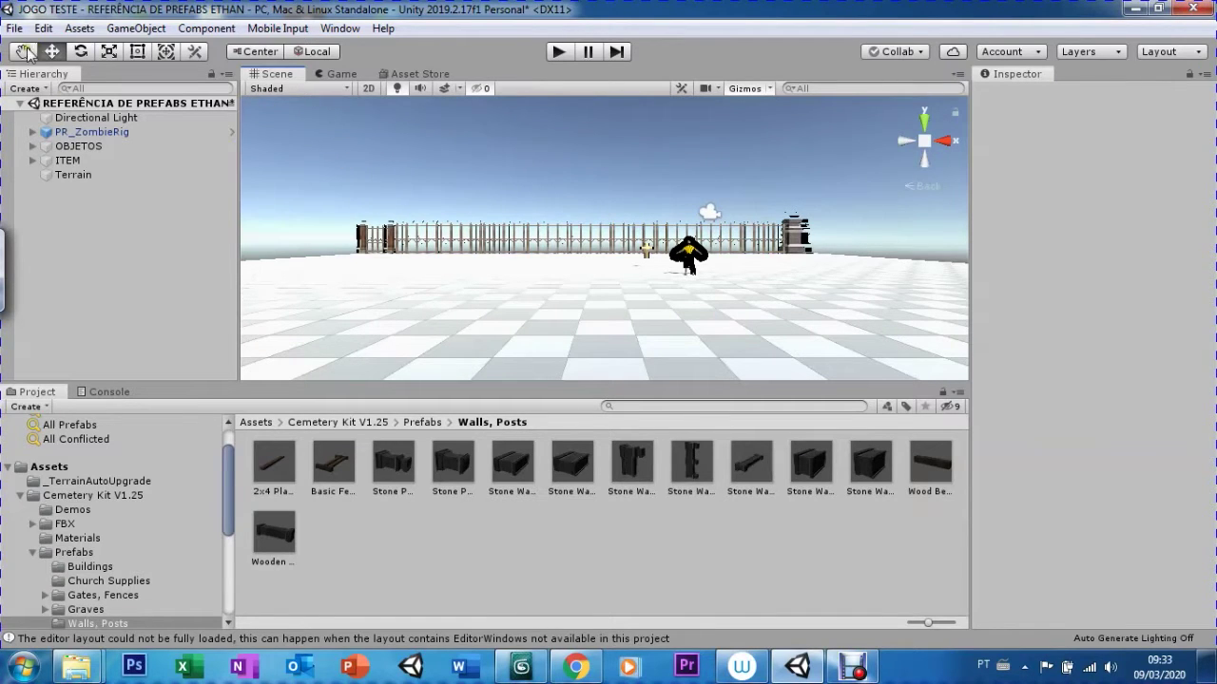
scroll(494, 379, "down", 5)
mouse_move(495, 379)
right_mouse_down()
mouse_move(518, 277)
mouse_move(538, 260)
right_mouse_up()
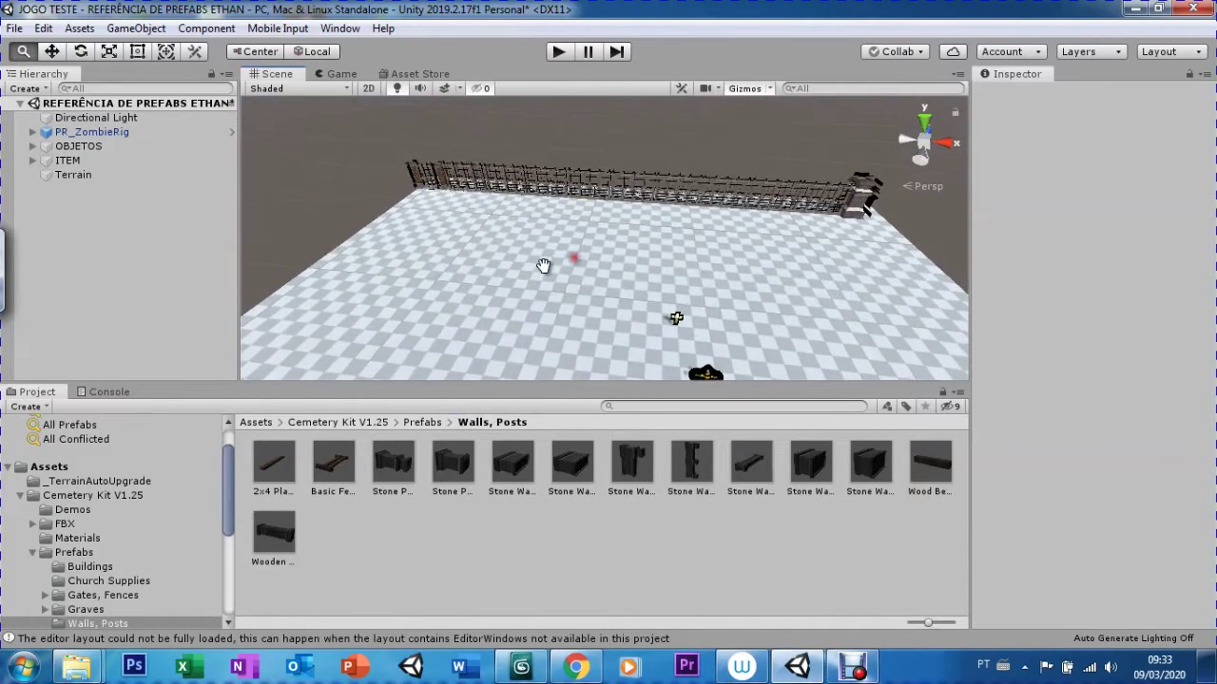
scroll(539, 260, "down", 3)
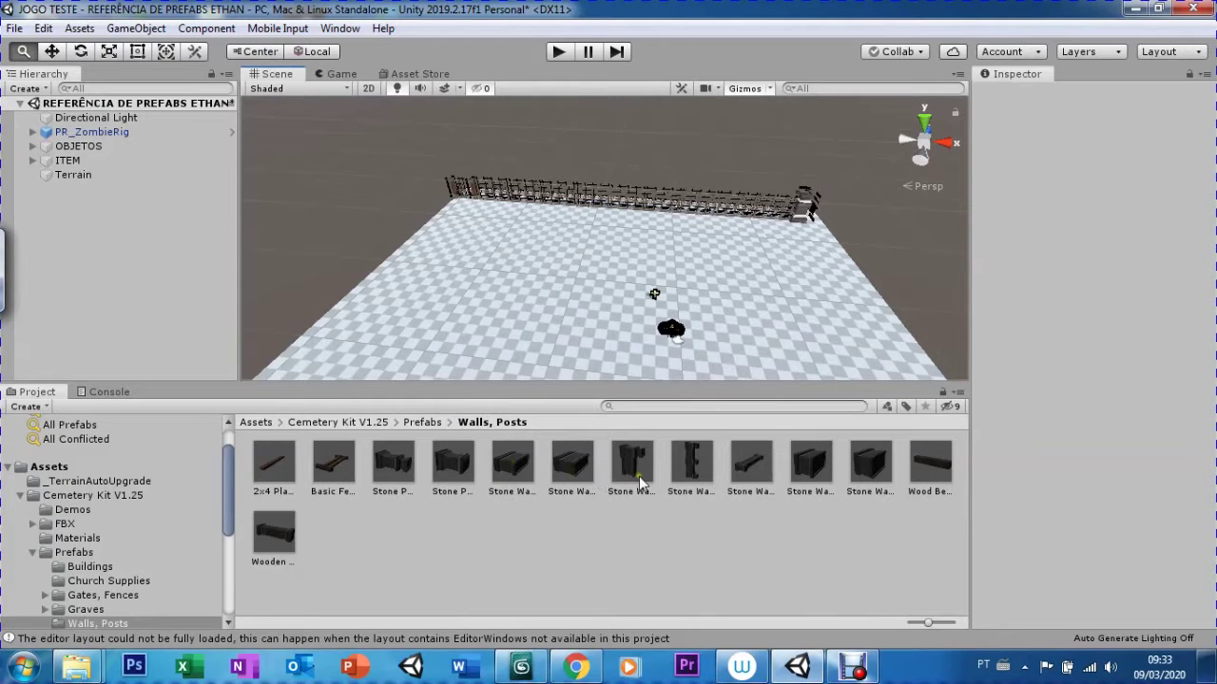
left_click(811, 476)
left_click(676, 485)
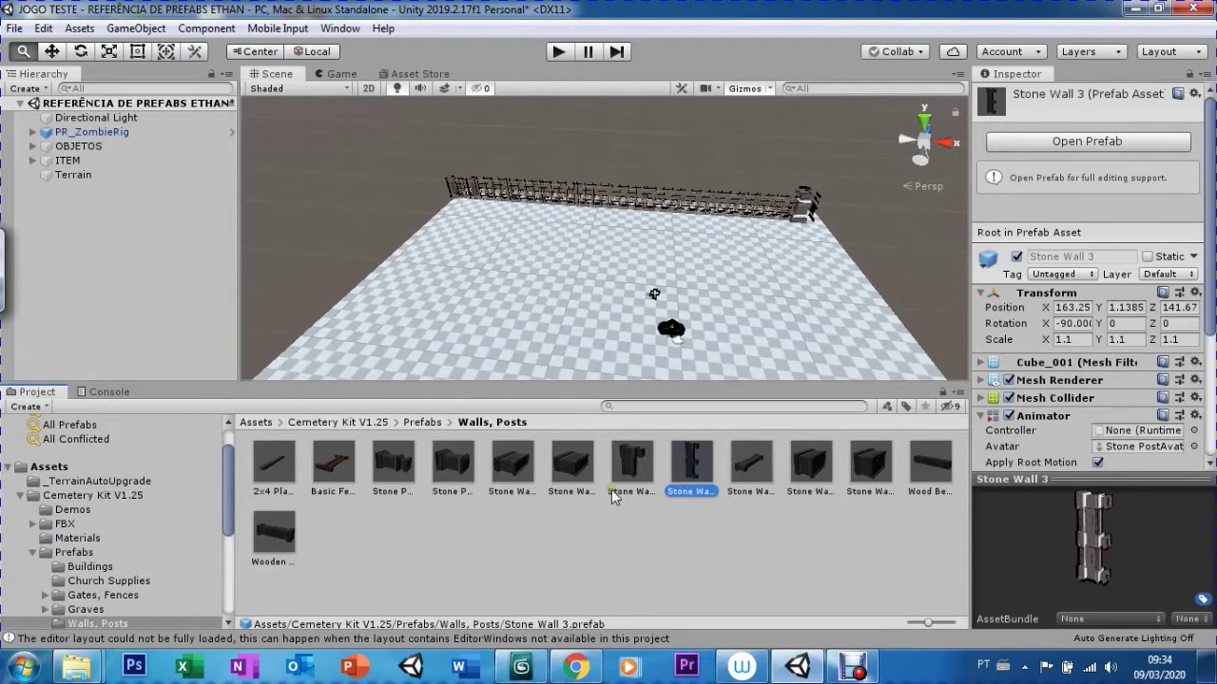
Place Stone Wall 3 along the ground's left edge and drag a Hierarchy object onto PREFABS
left_click_drag(690, 470, 422, 330)
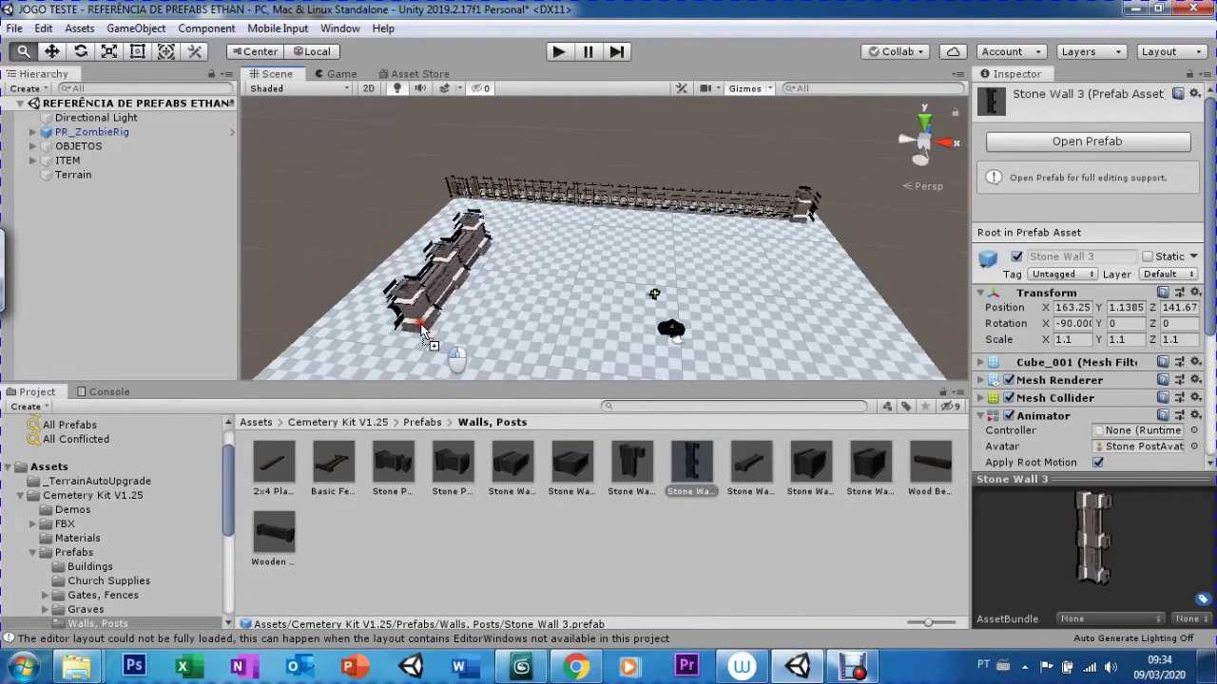
left_click_drag(422, 329, 371, 380)
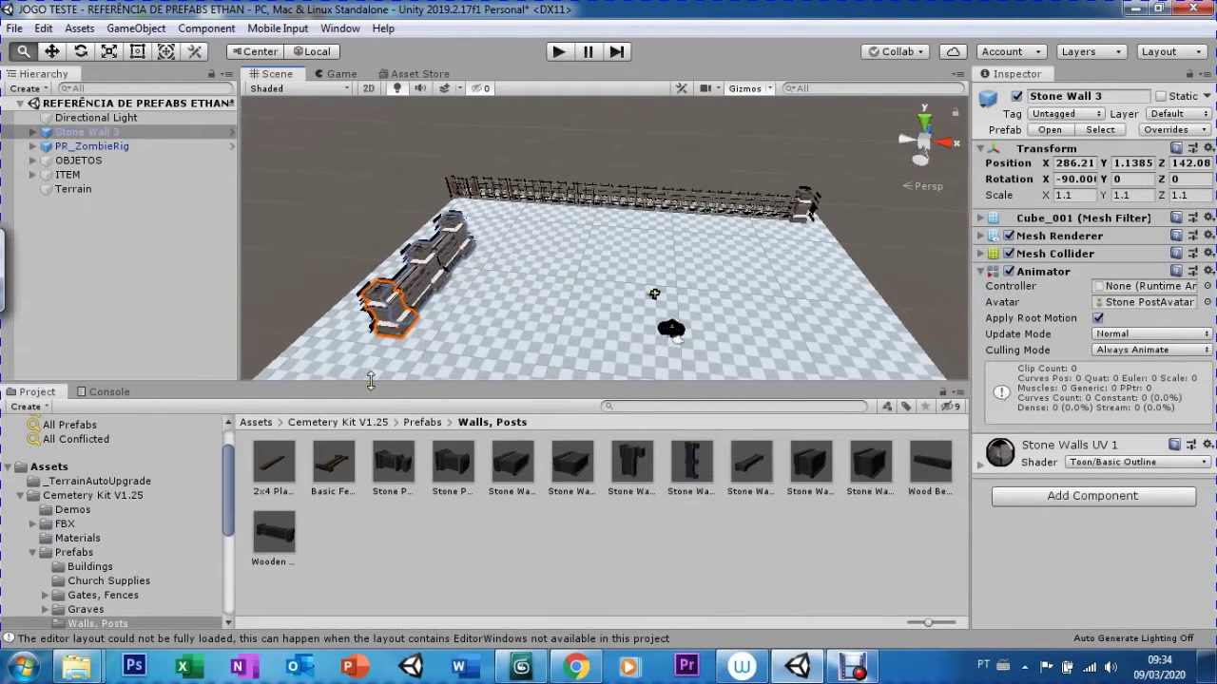
left_click(255, 424)
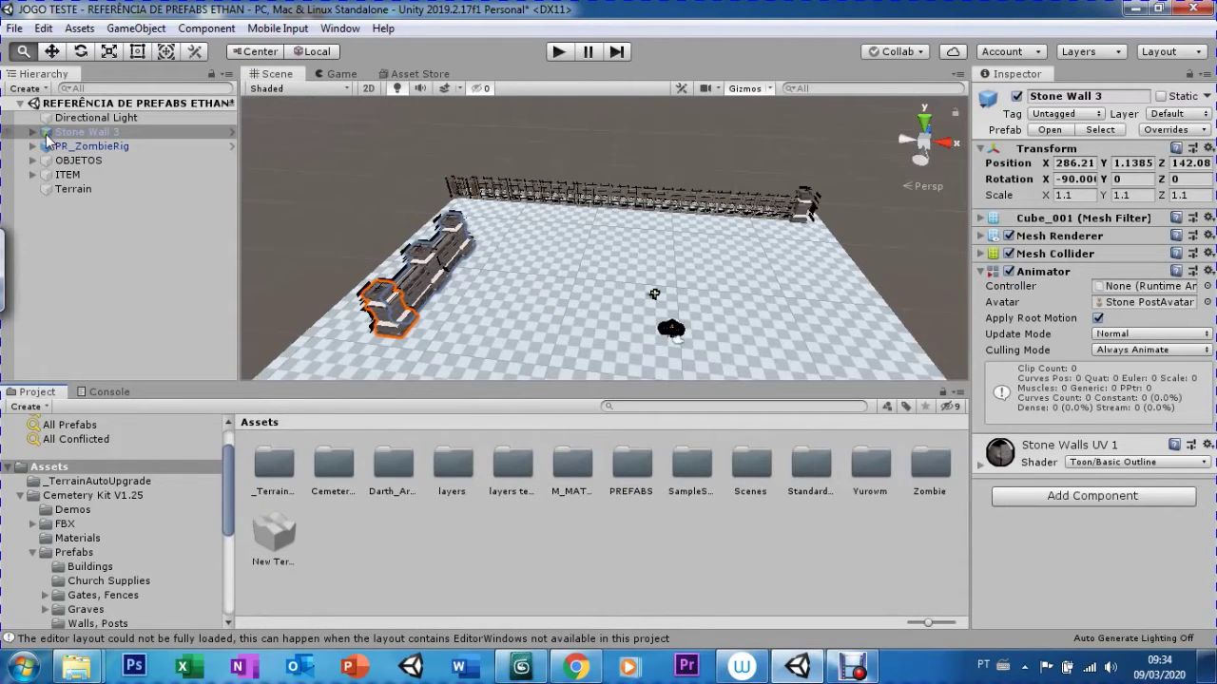
left_click_drag(44, 138, 635, 464)
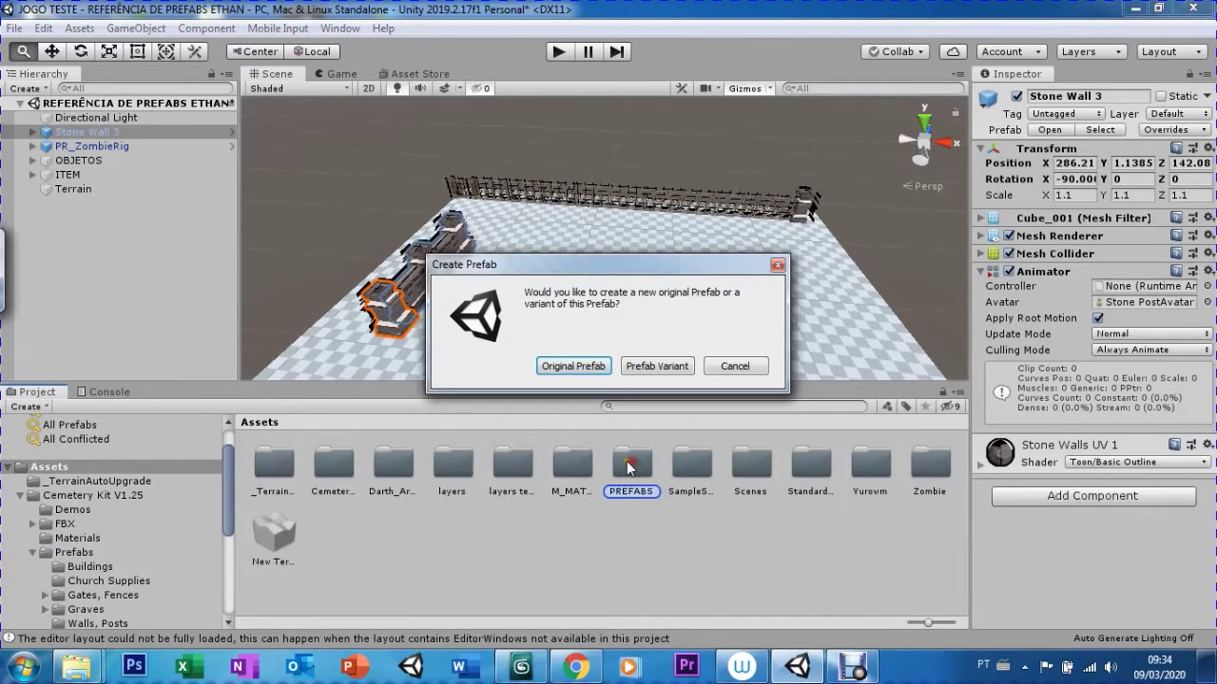
Create it as an Original Prefab, then open the PREFABS folder
left_click(568, 368)
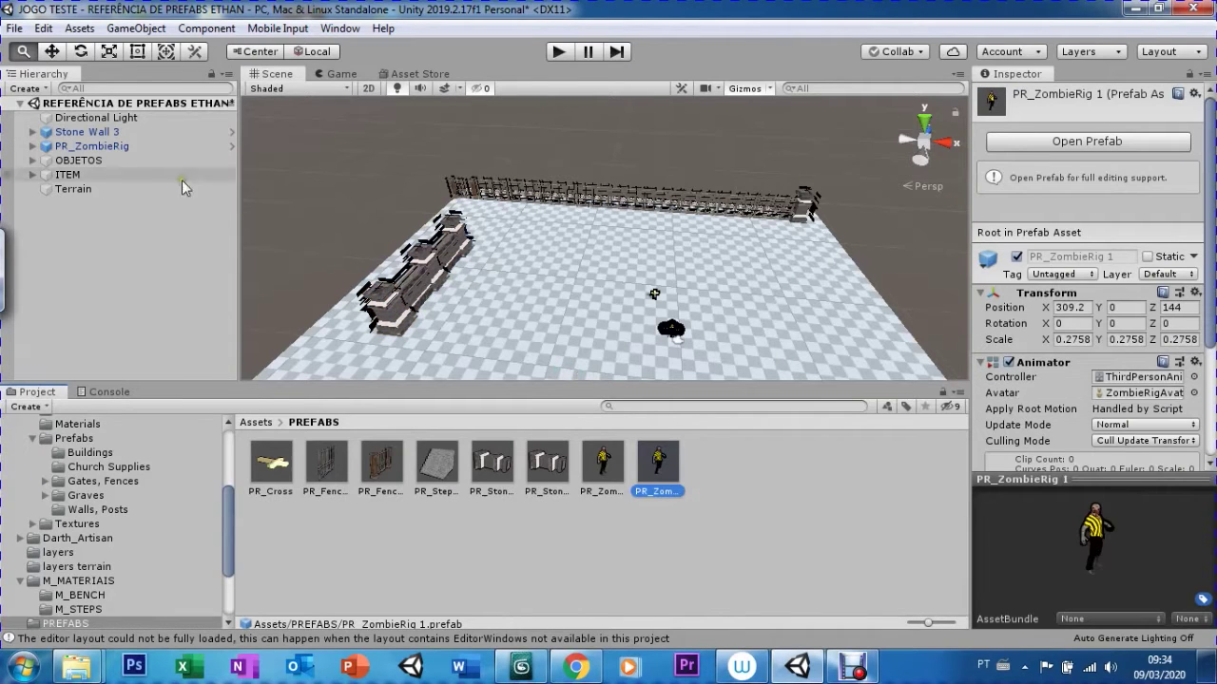
left_click(66, 132)
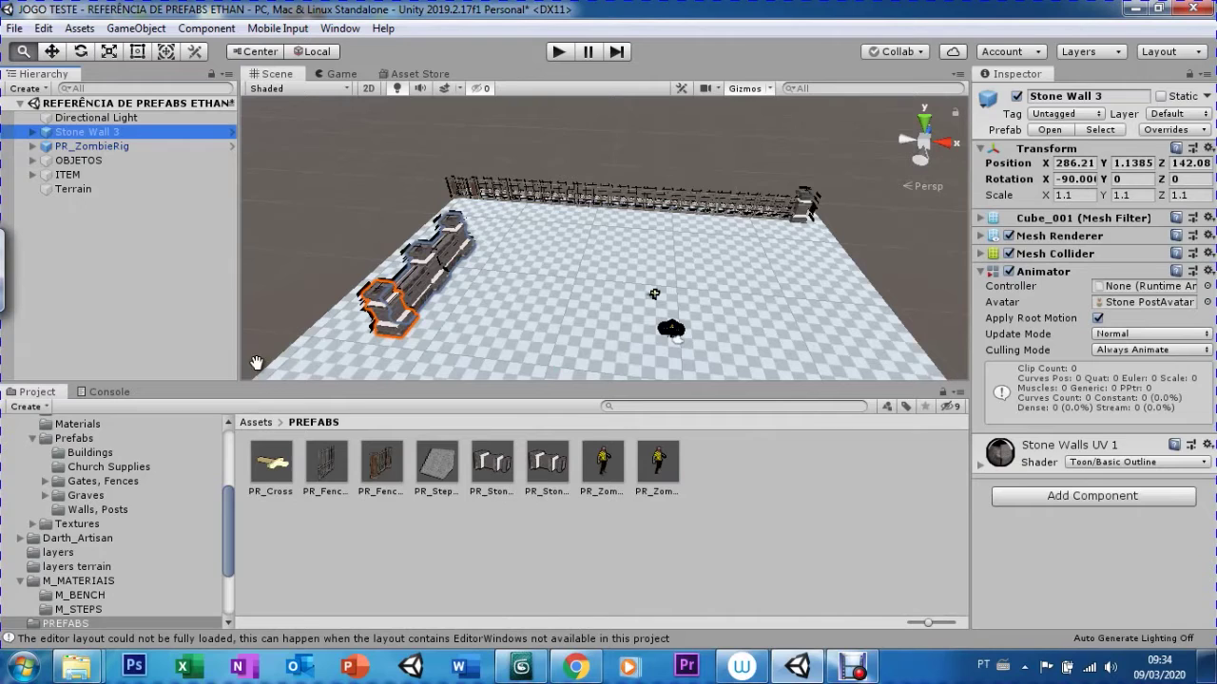
left_click(254, 423)
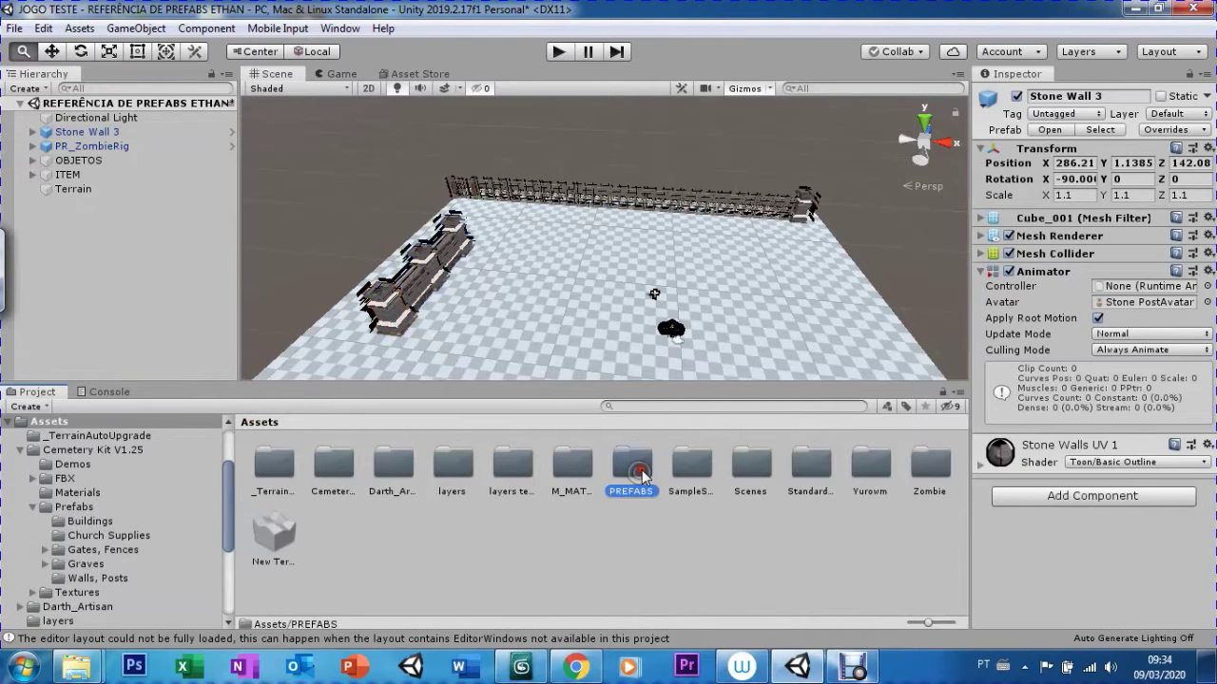
double_click(629, 466)
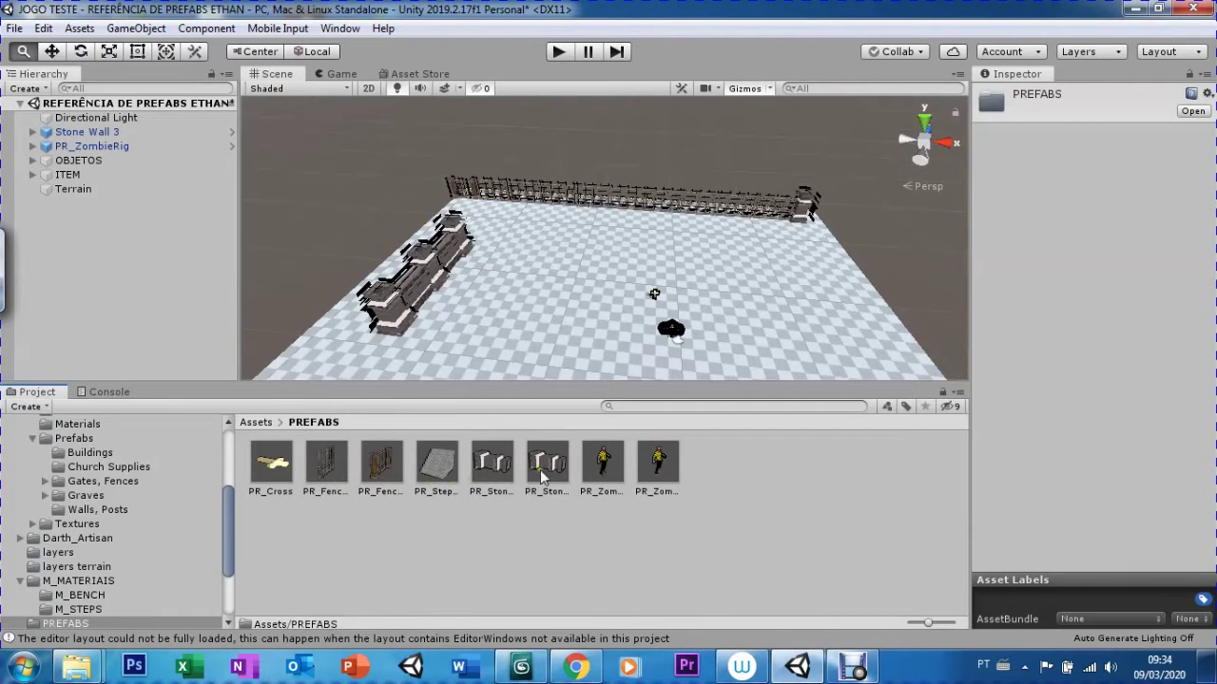
Delete the accidental PR_ZombieRig 1 prefab, keeping the original PR_ZombieRig
left_click(642, 468)
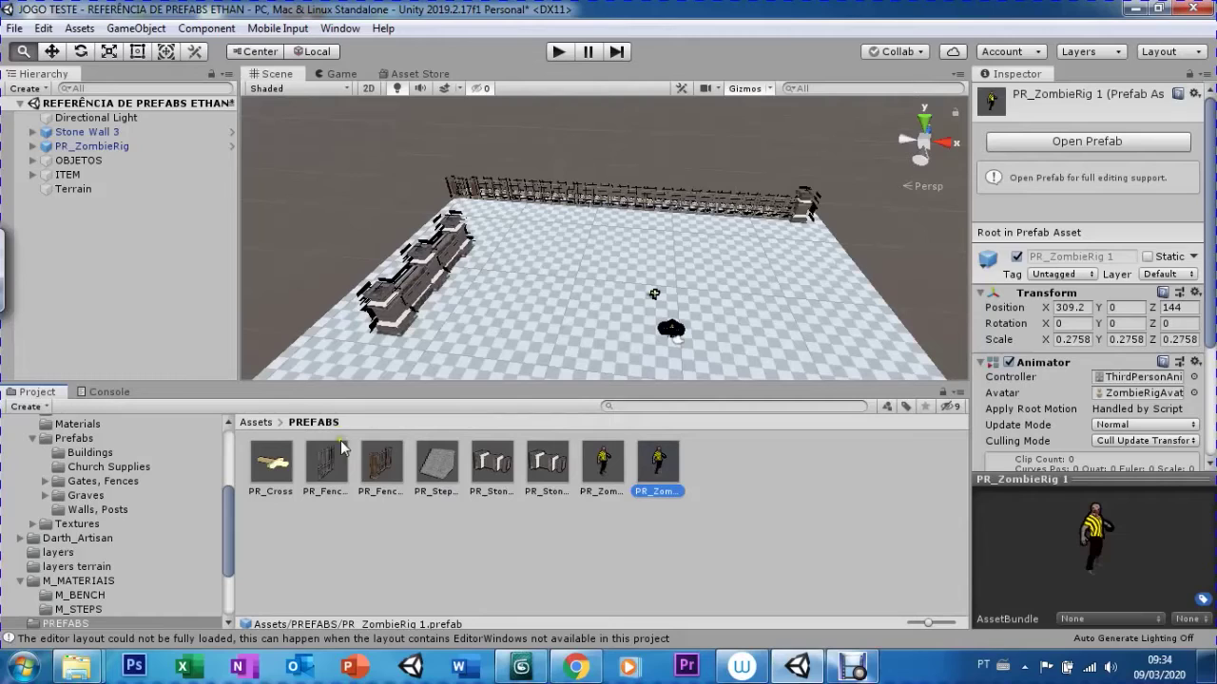
left_click(609, 469)
left_click(655, 463)
key("Delete")
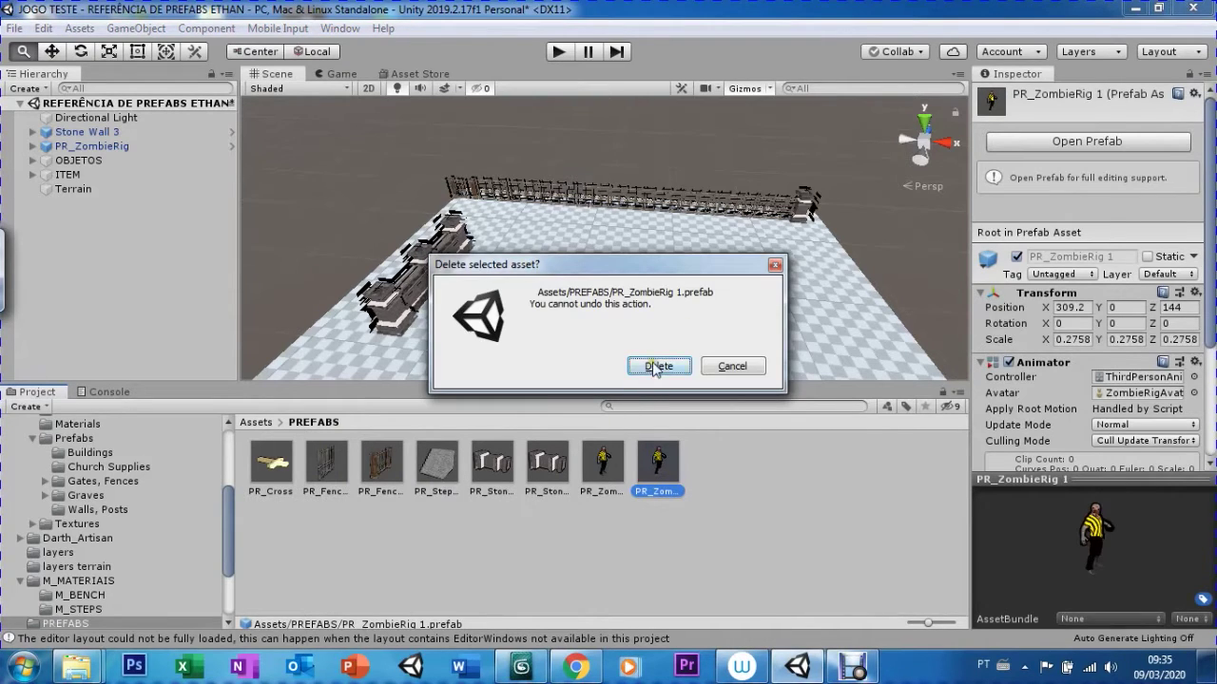
left_click(650, 368)
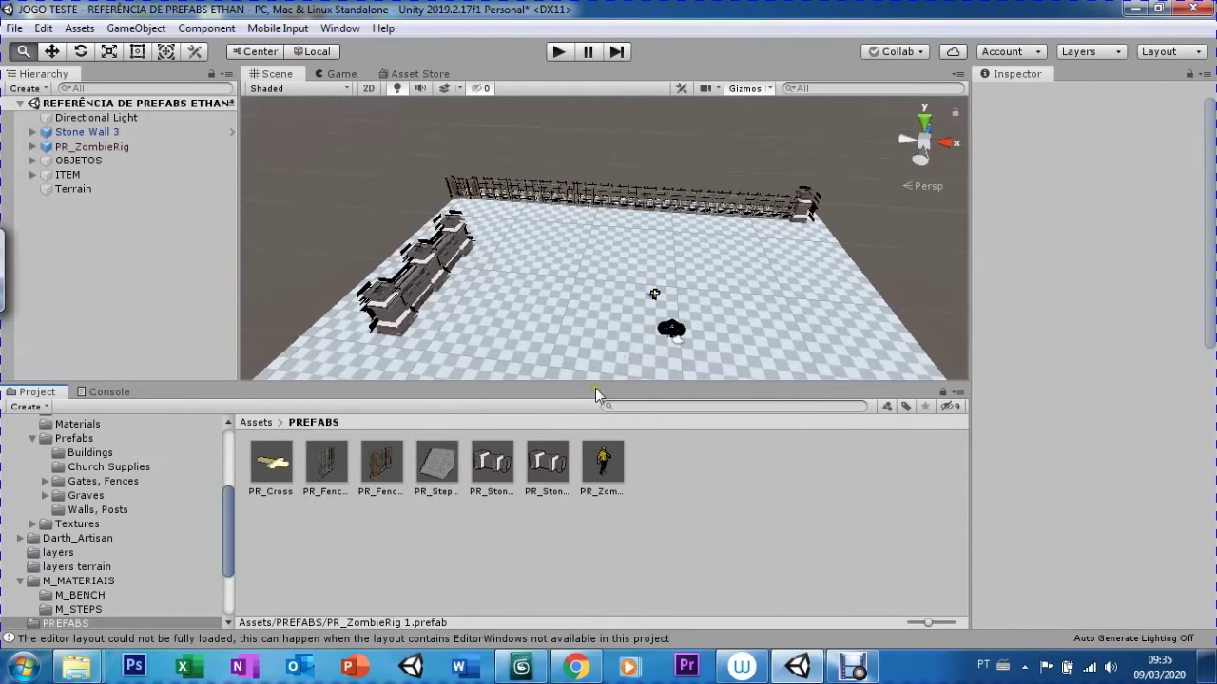
Select the PR_ZombieRig asset and frame the zombie character in the Scene view
left_click(602, 466)
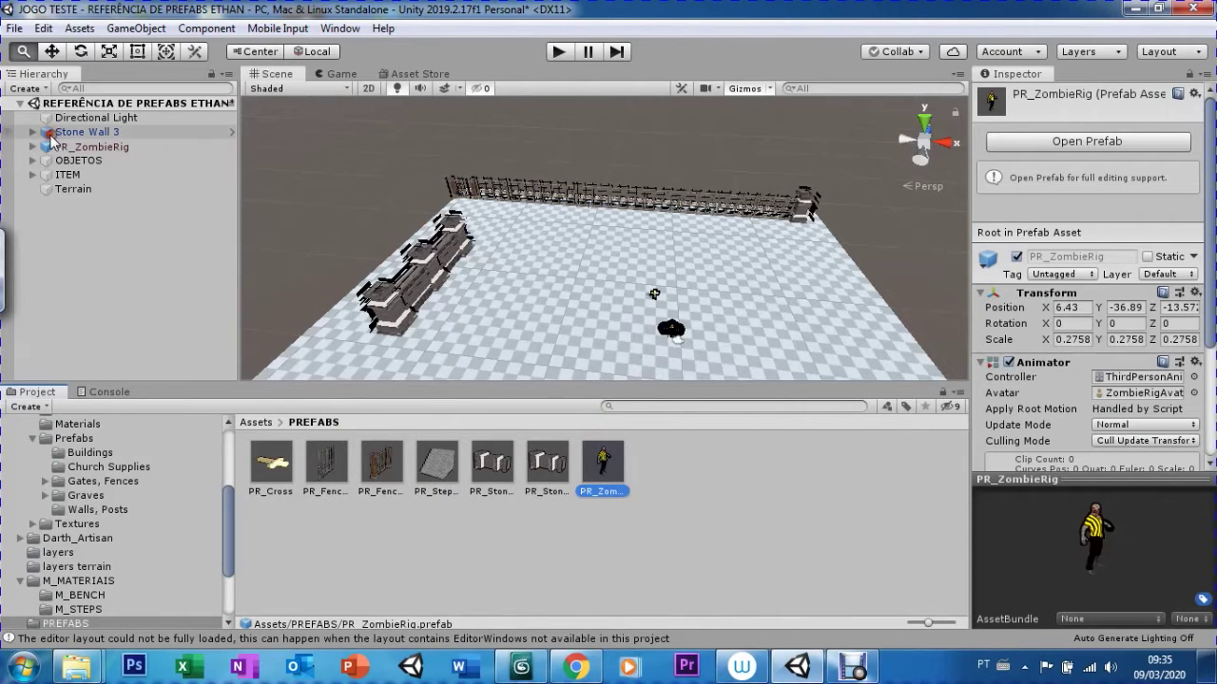
left_click(45, 133)
double_click(45, 148)
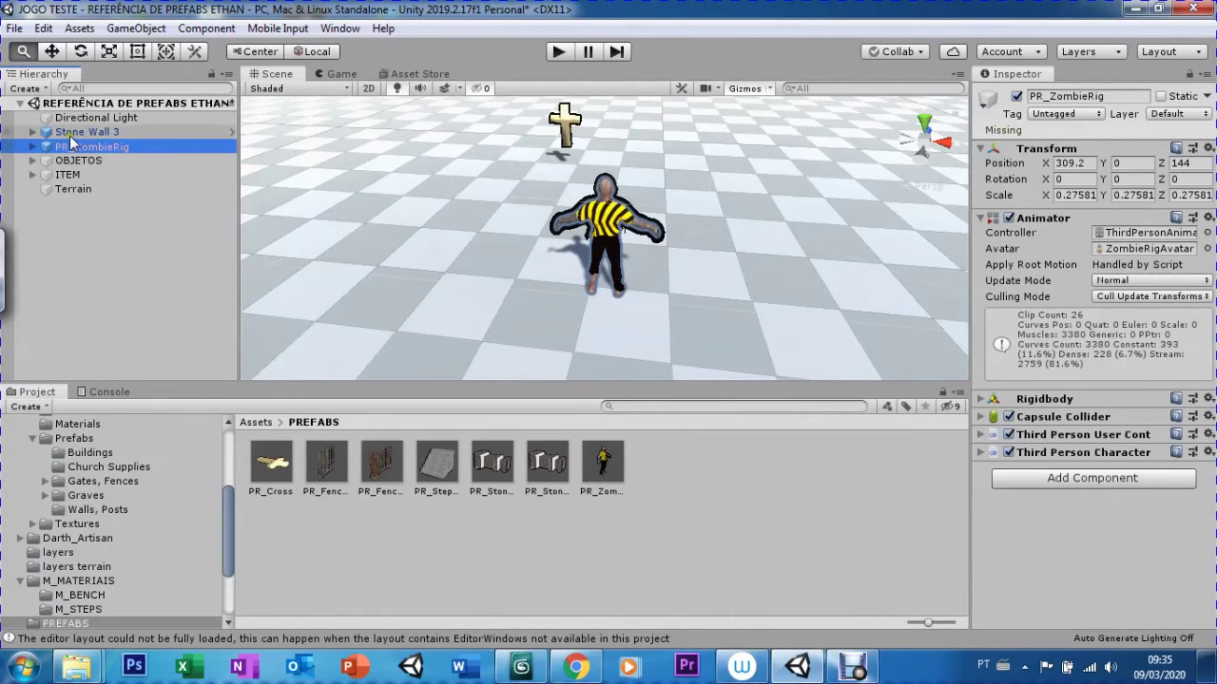
left_click(147, 217)
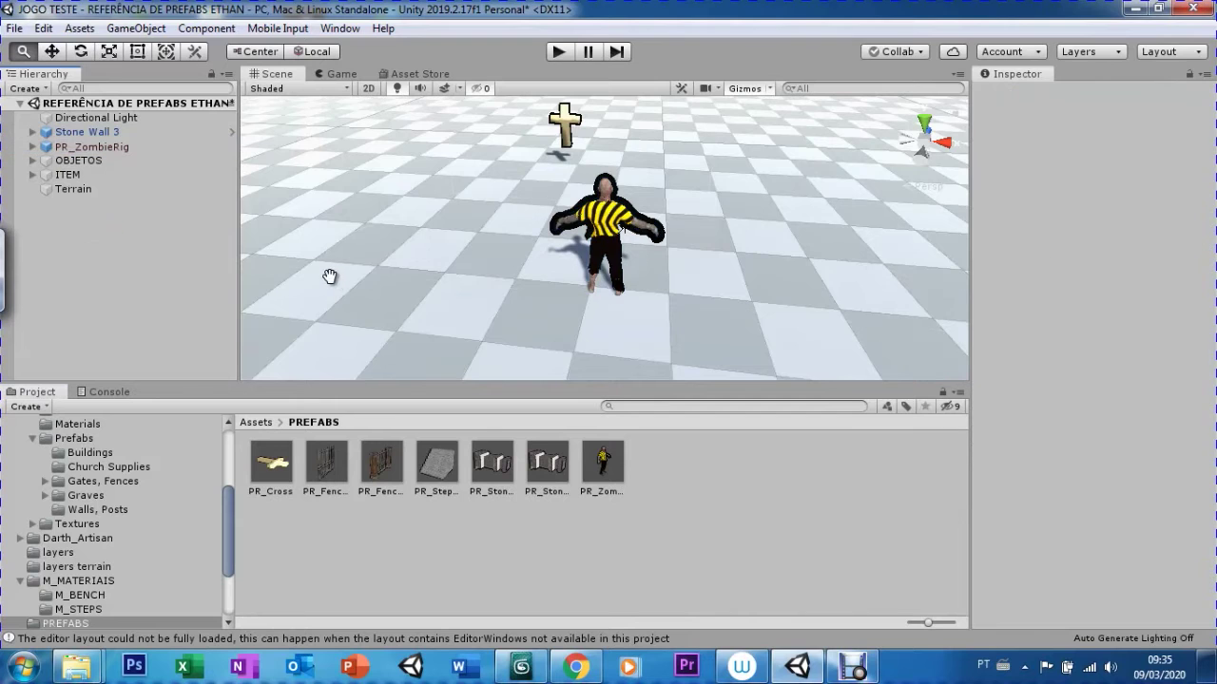
scroll(329, 277, "down", 3)
scroll(329, 277, "down", 3)
scroll(328, 277, "down", 3)
scroll(328, 277, "down", 3)
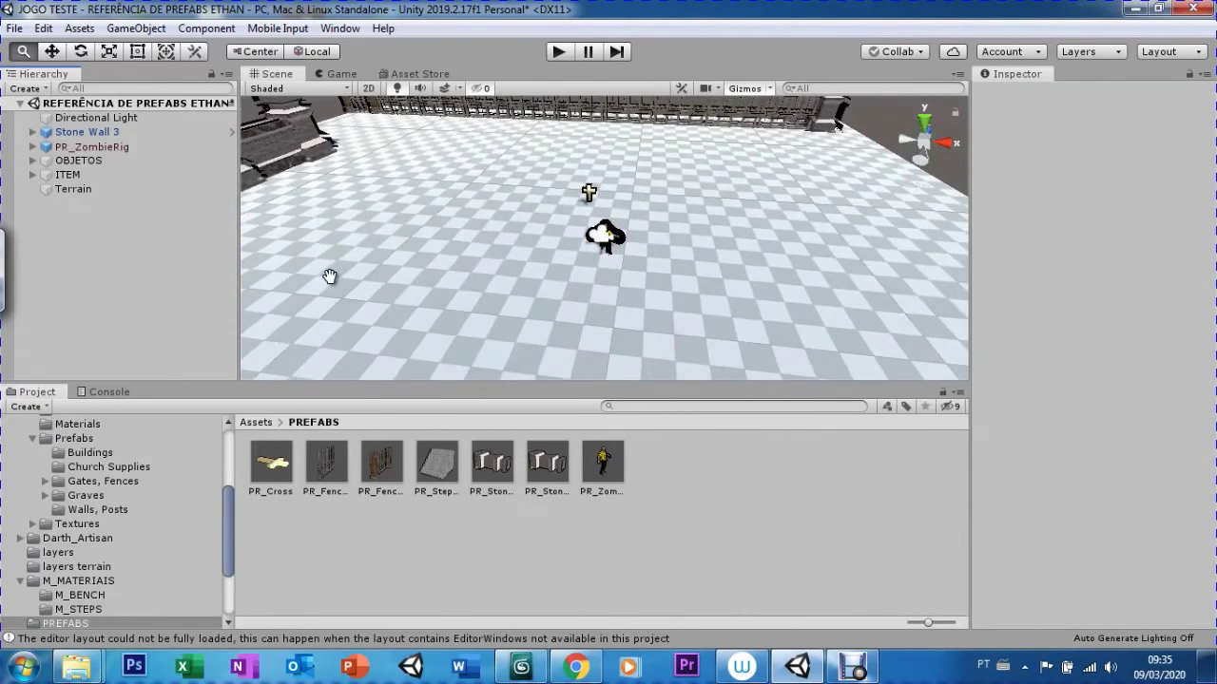
Step the Hierarchy selection between Stone Wall 3, OBJETOS and PR_ZombieRig, then deselect
left_click(49, 133)
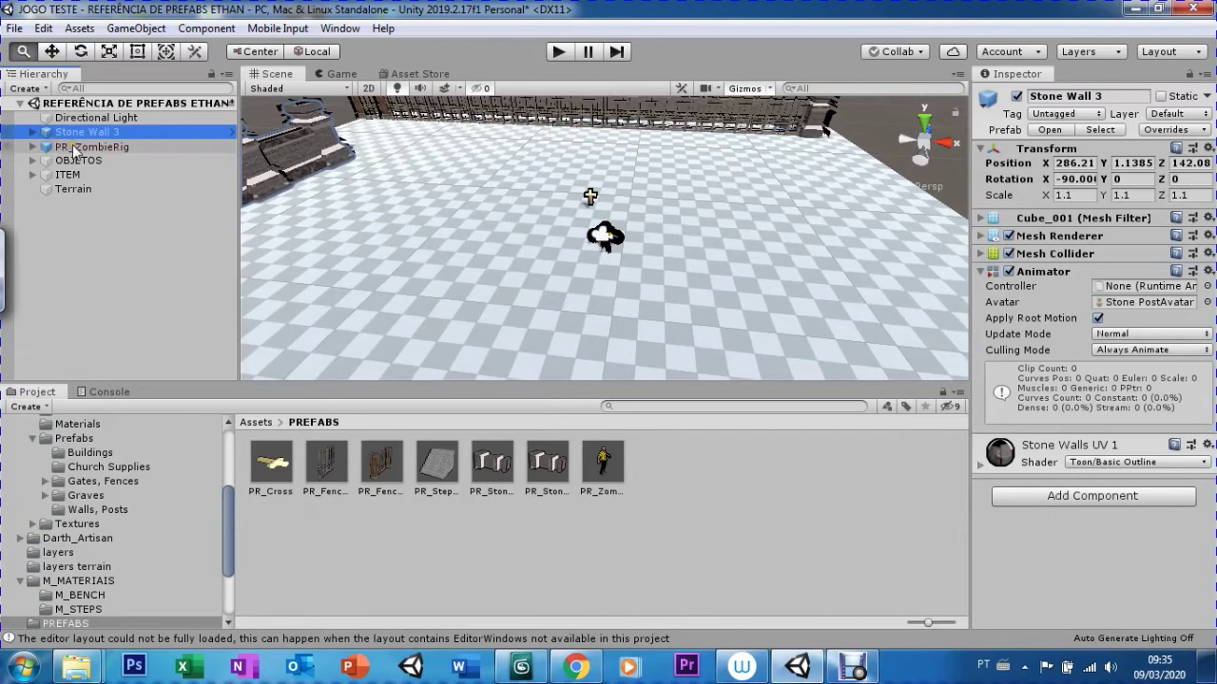
left_click(70, 161)
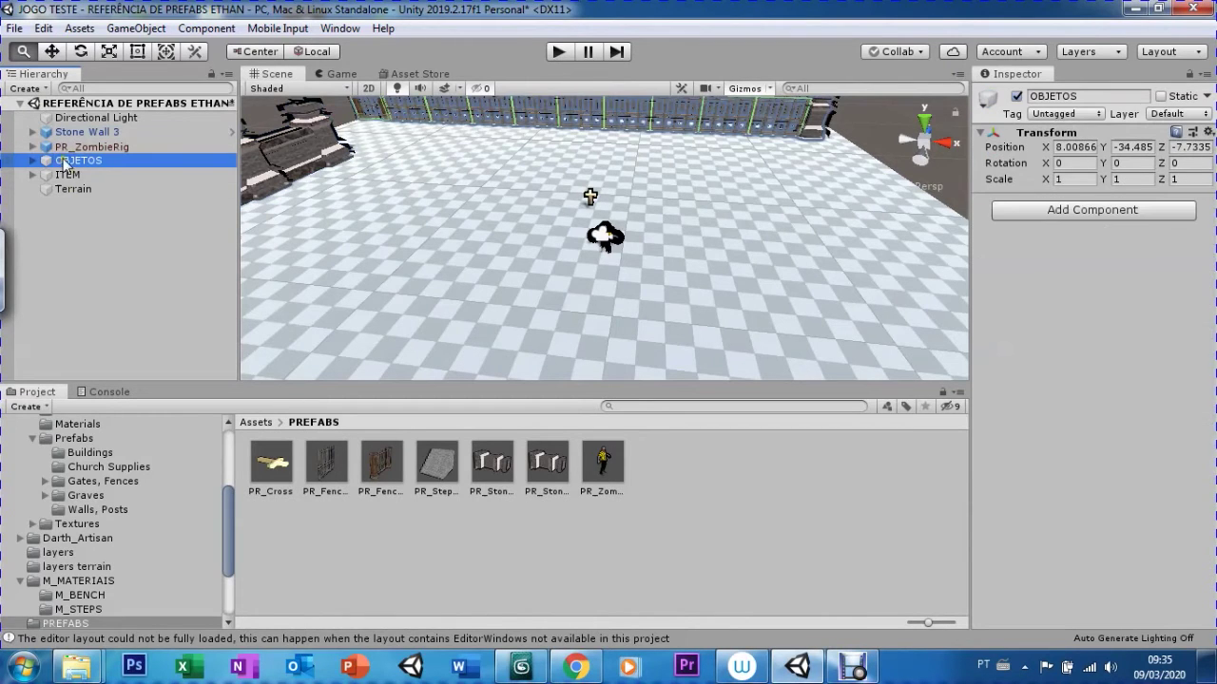
key("Up")
key("Down")
key("Up")
key("Up")
key("Down")
key("Up")
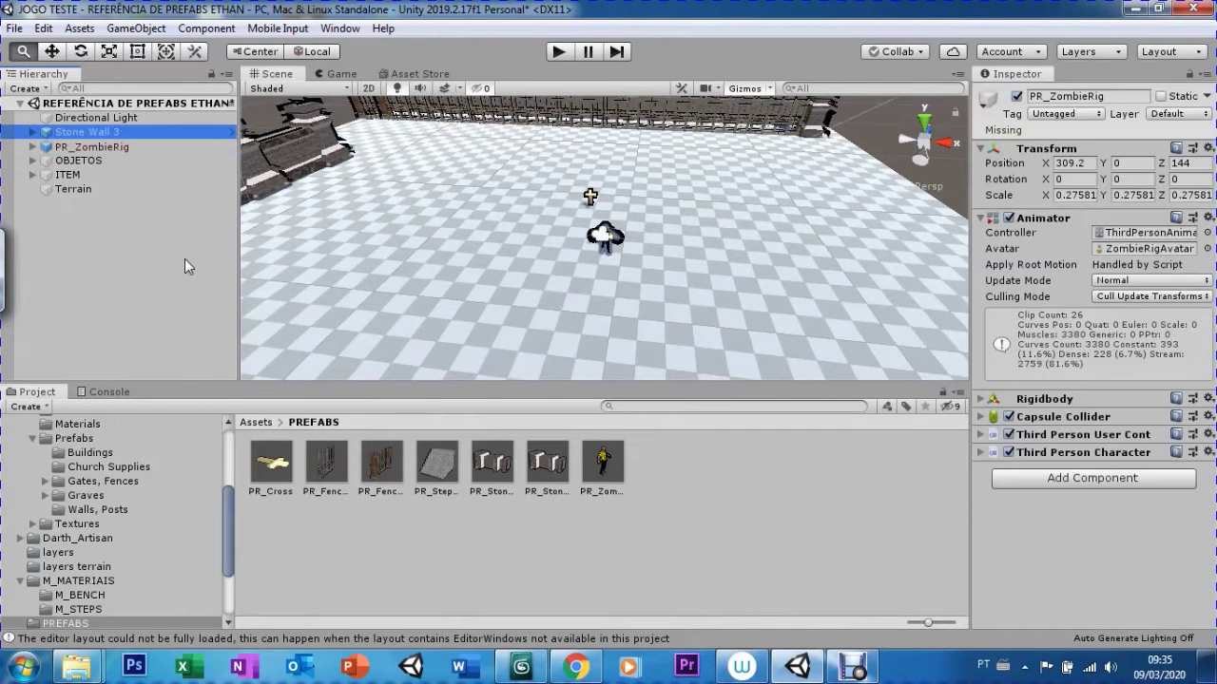
left_click(184, 258)
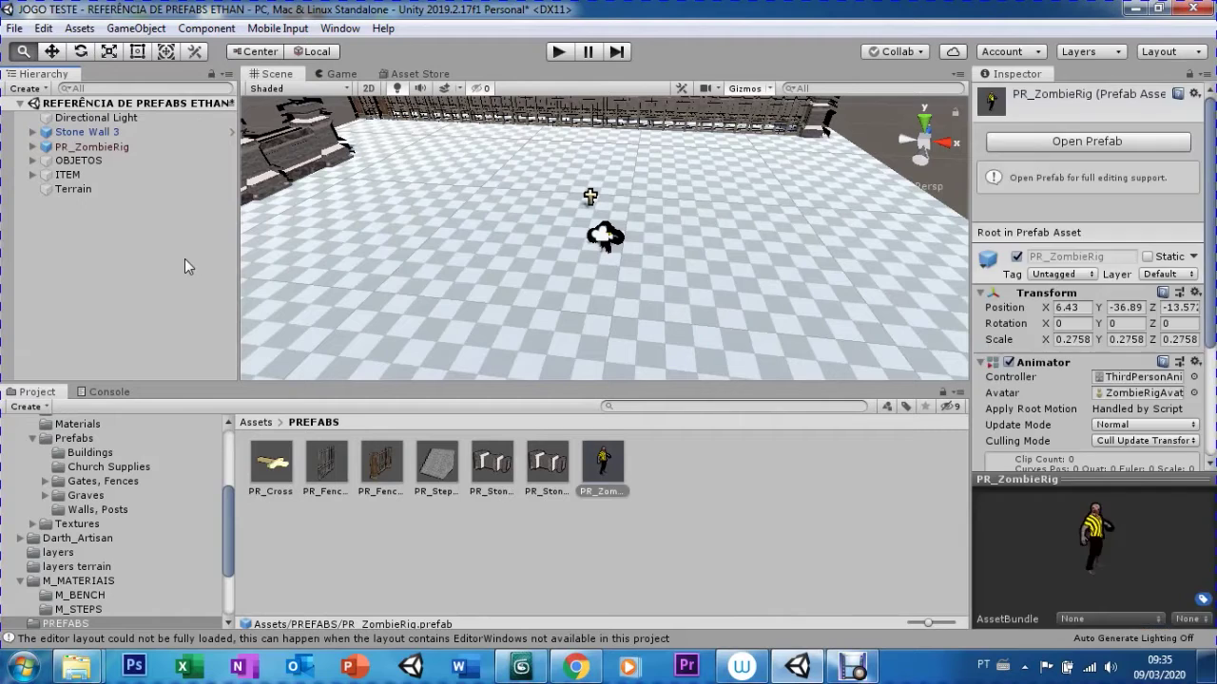
Go up to the Assets root and reopen the PREFABS folder
key("BackSpace")
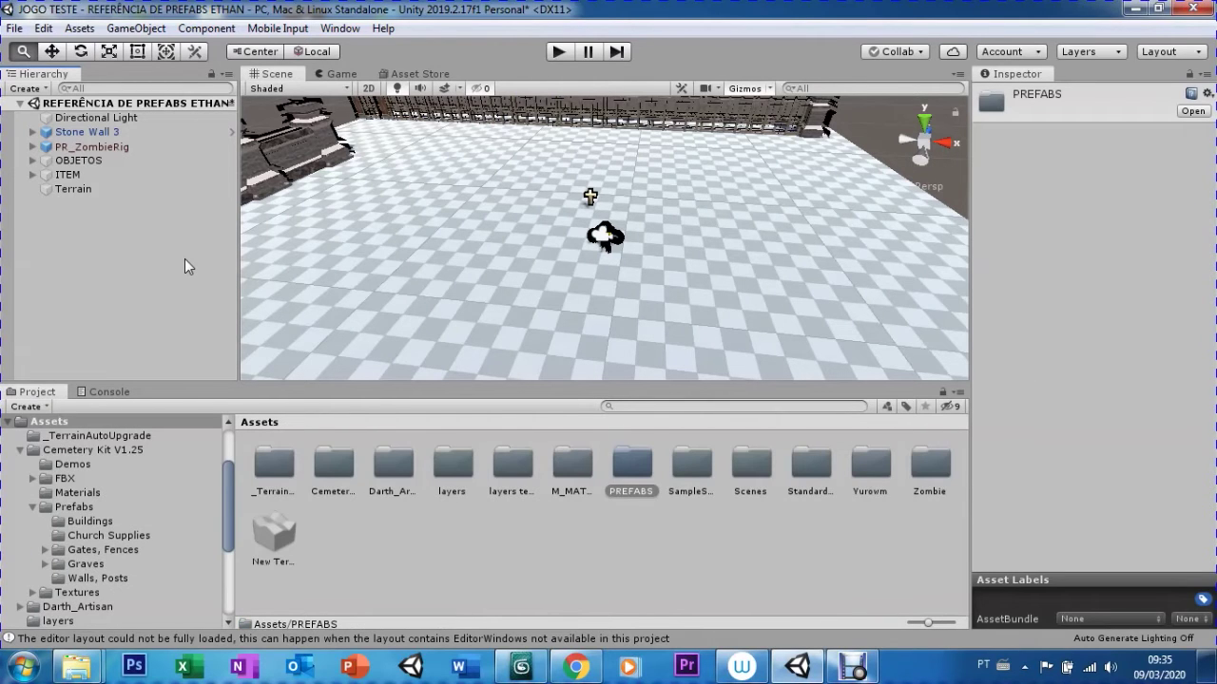
left_click(184, 258)
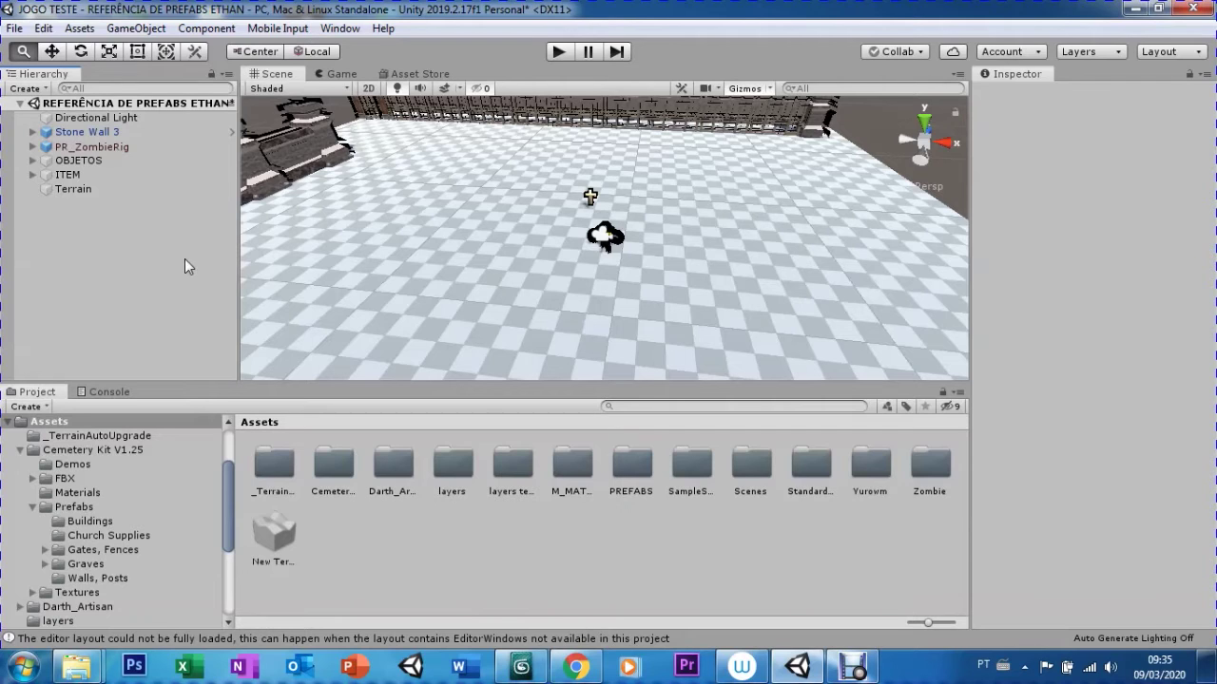
double_click(624, 477)
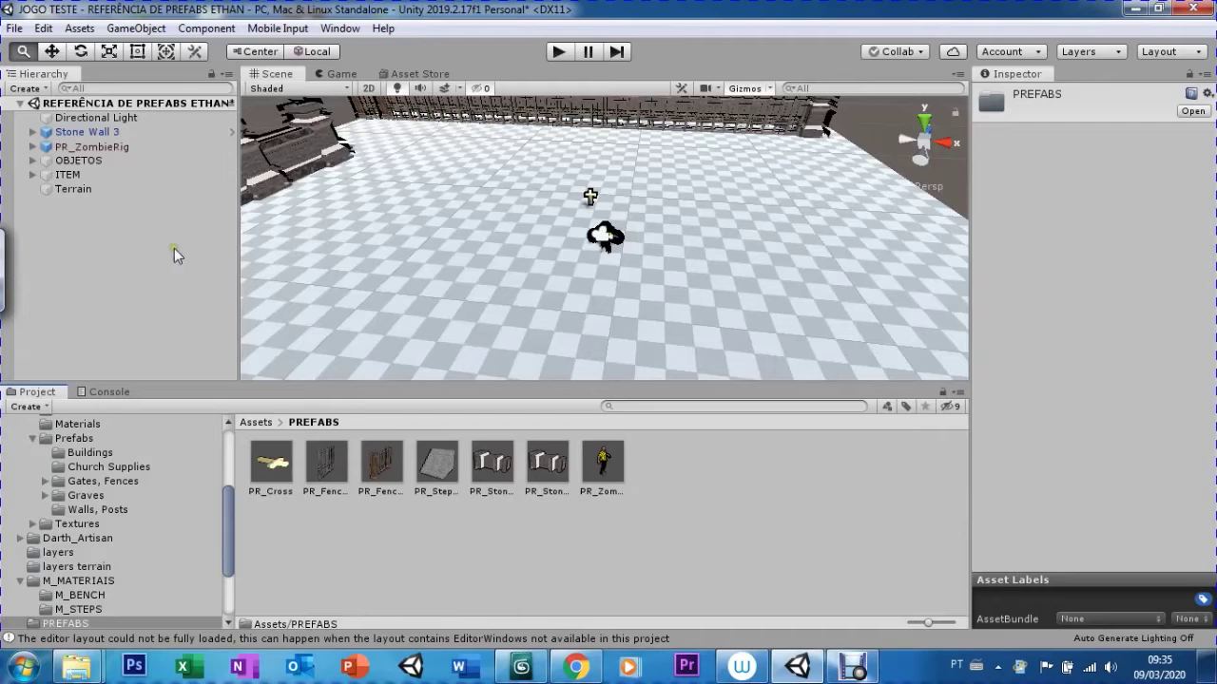
Create a Stone Wall 3 prefab in PREFABS, making eight prefabs, then view the fence and walls
left_click(45, 132)
mouse_move(45, 131)
left_mouse_down()
mouse_move(144, 154)
mouse_move(713, 502)
left_mouse_up()
left_click(572, 366)
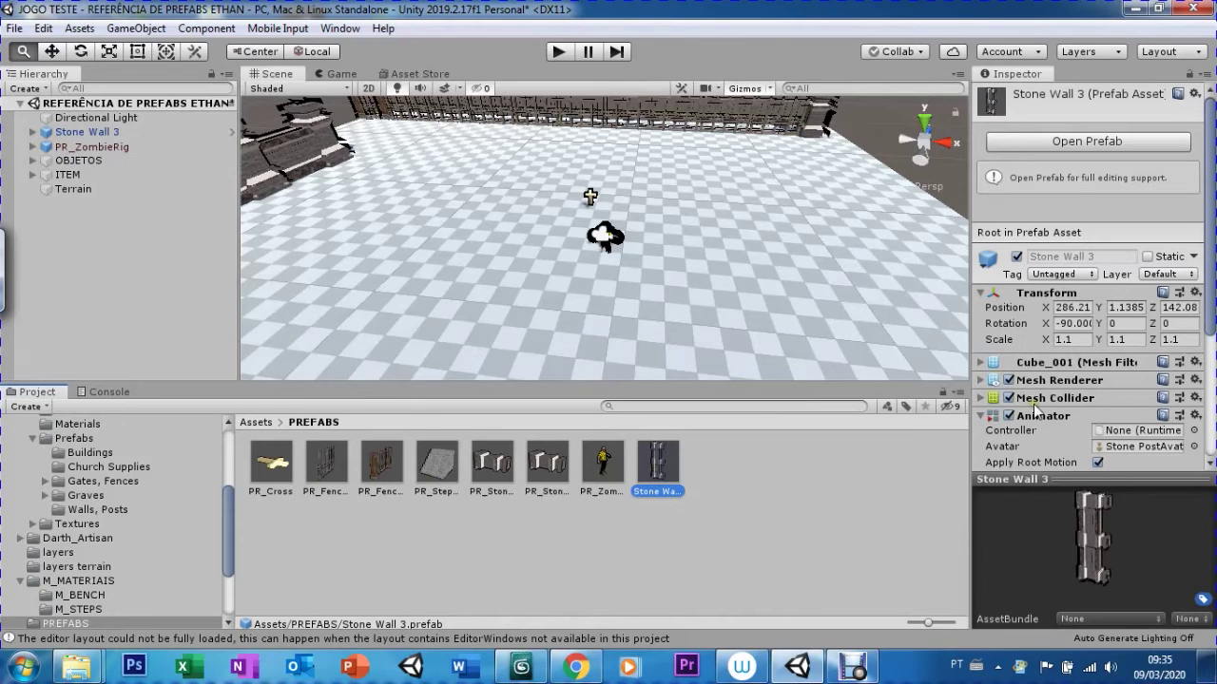
scroll(1093, 314, "down", 5)
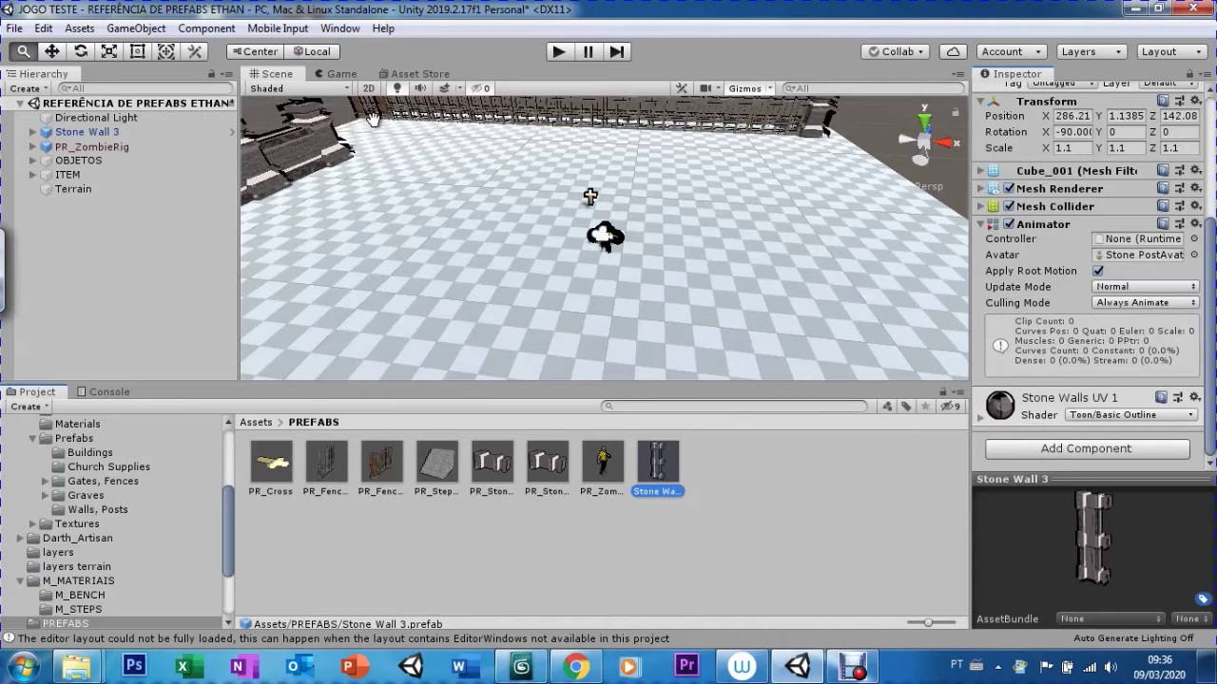
left_click_drag(373, 116, 373, 125)
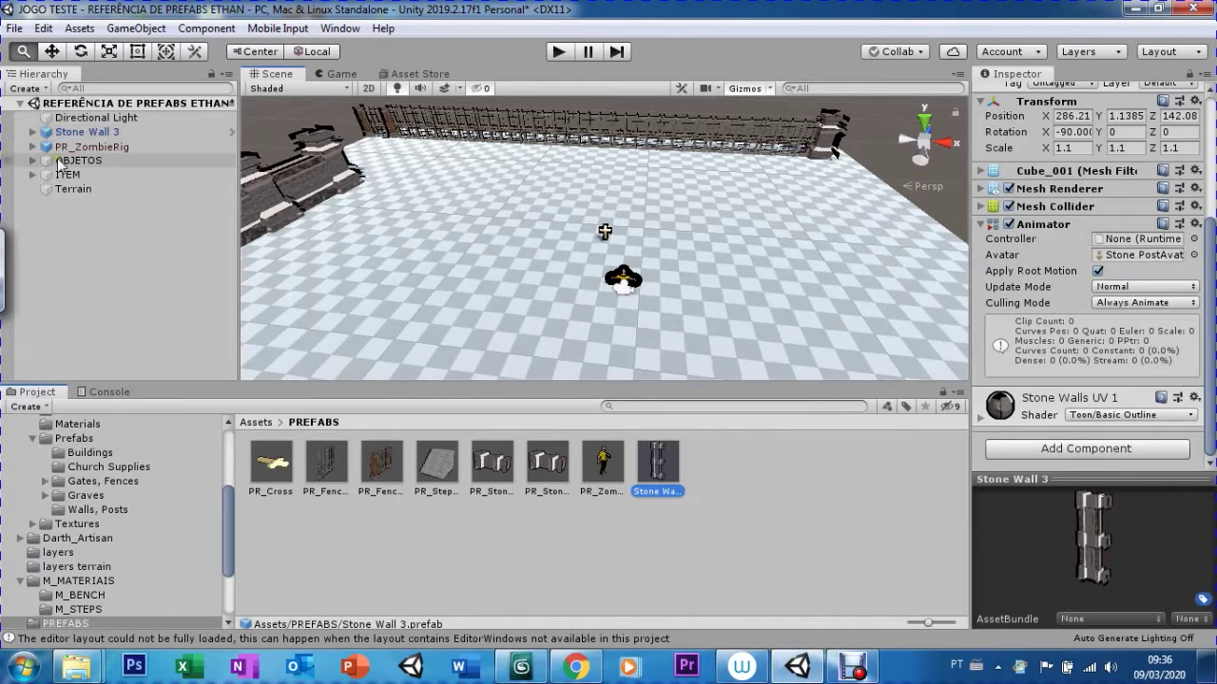
Move Stone Wall 3 into OBJETOS, collapse the group, set handles to Global and show the Game view
mouse_move(50, 137)
left_mouse_down()
mouse_move(85, 150)
mouse_move(64, 164)
left_mouse_up()
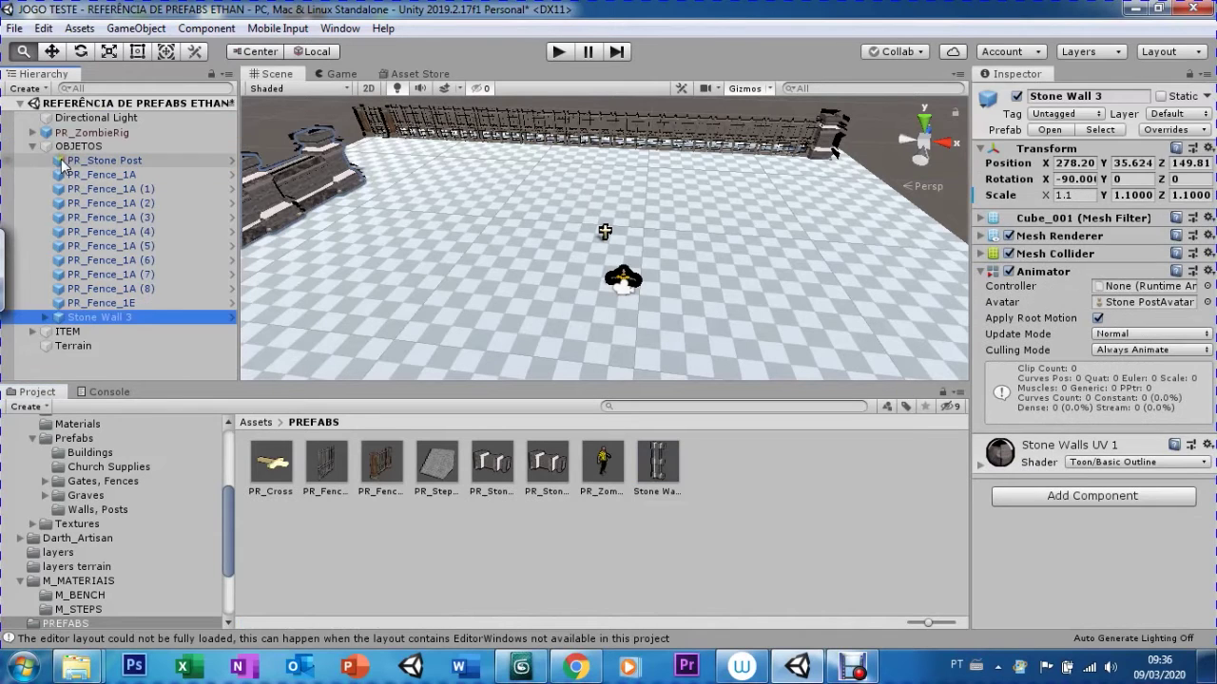
left_click(32, 146)
left_click(328, 52)
left_click(341, 73)
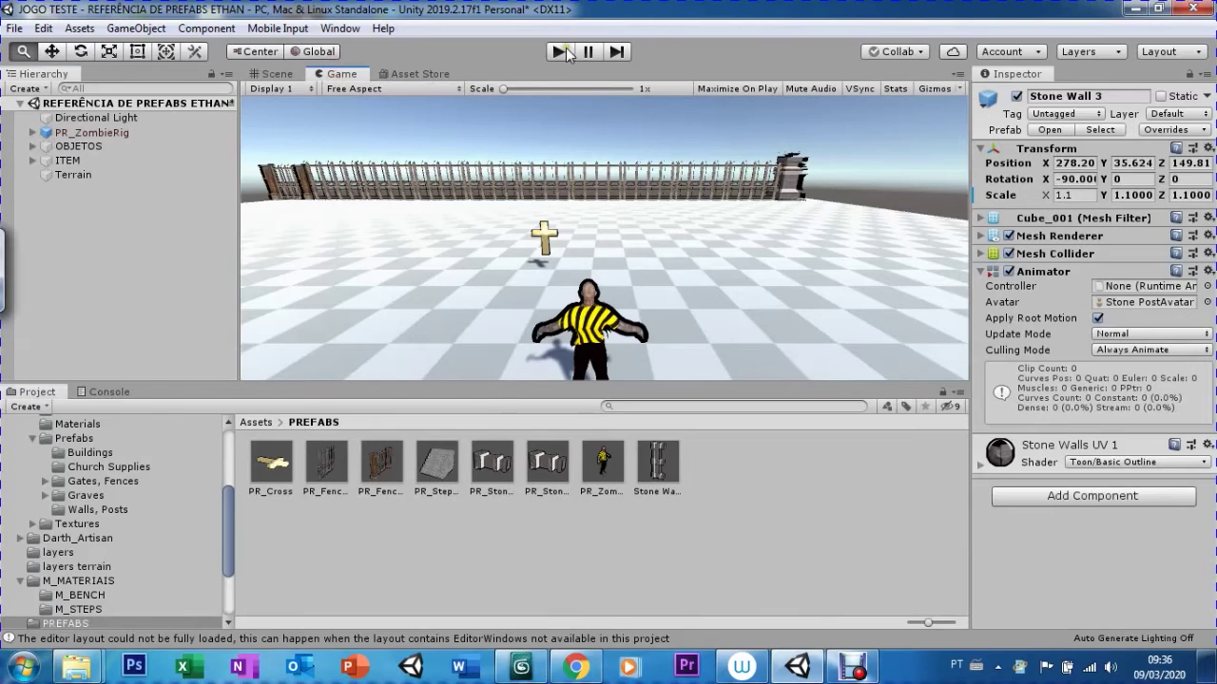
left_click(562, 51)
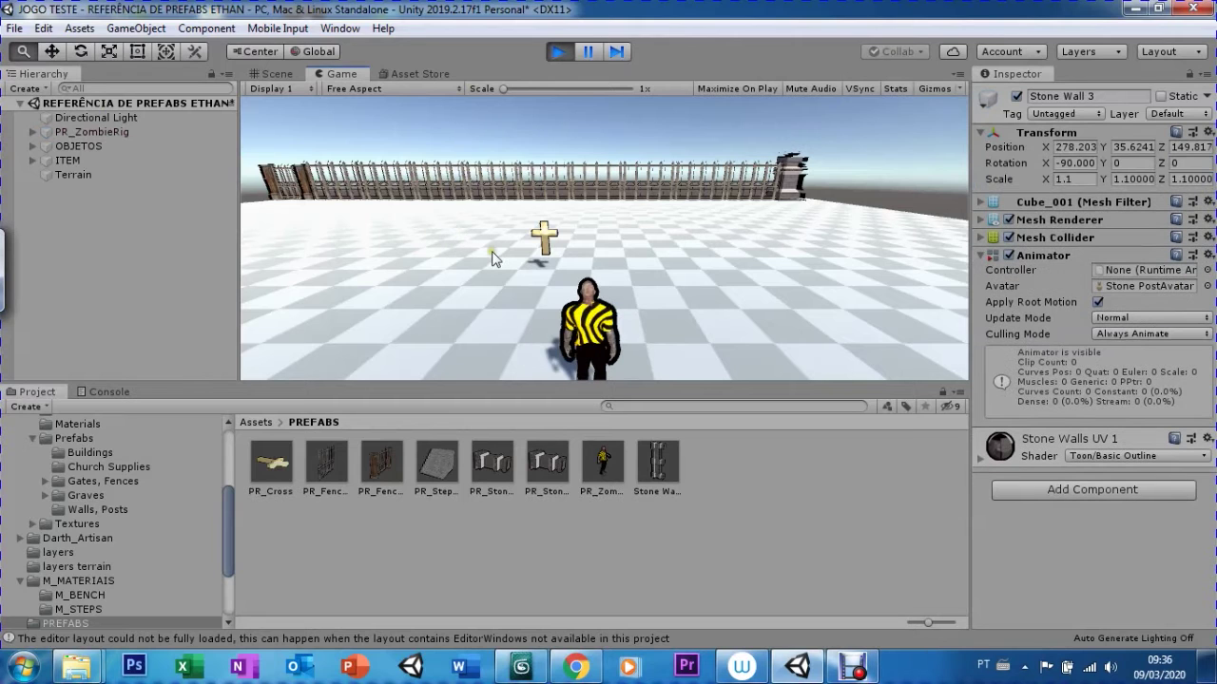
key("a")
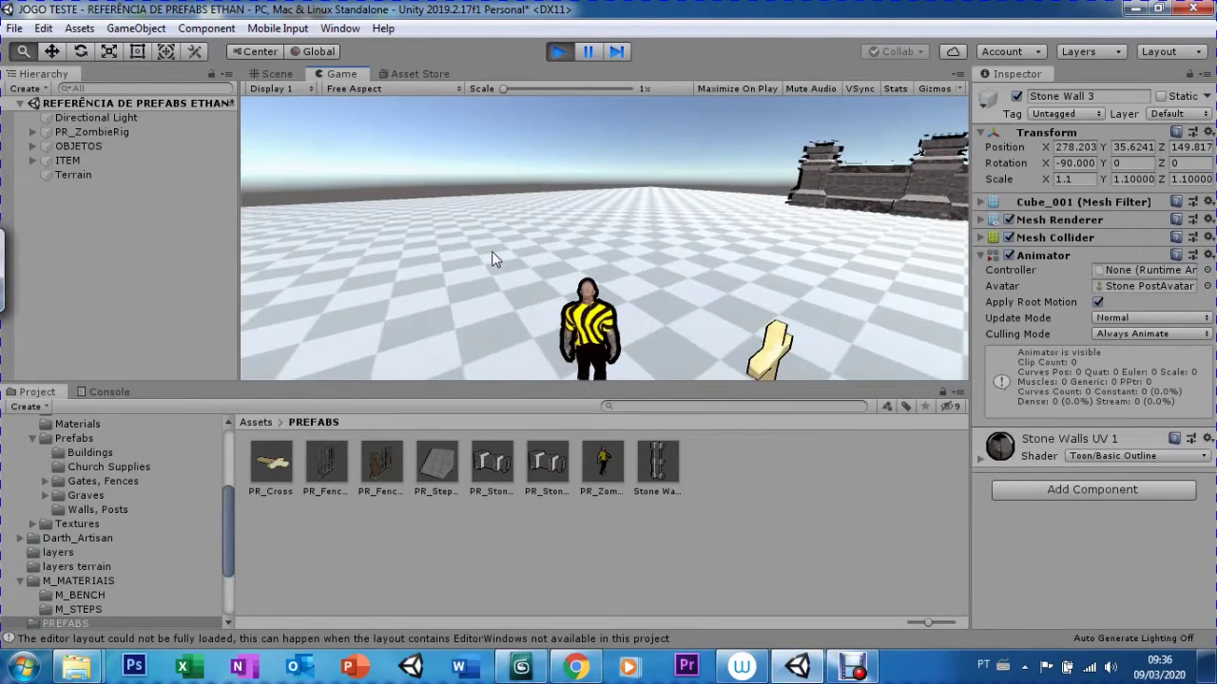
key("d")
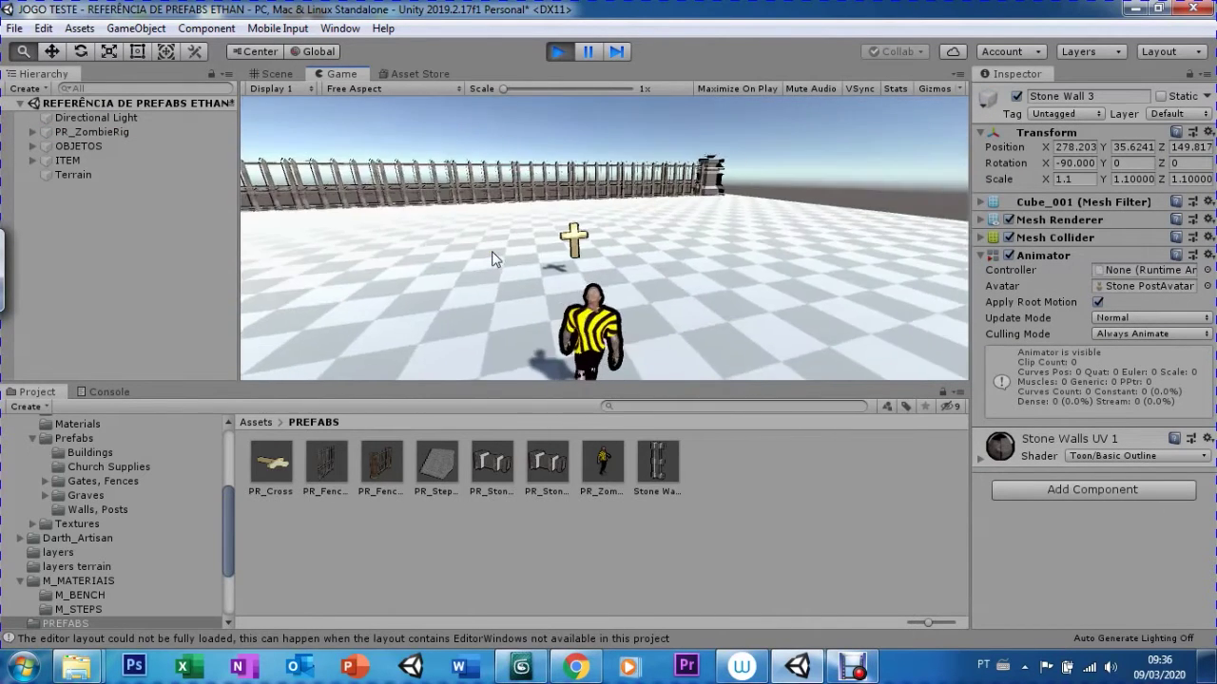
key("a")
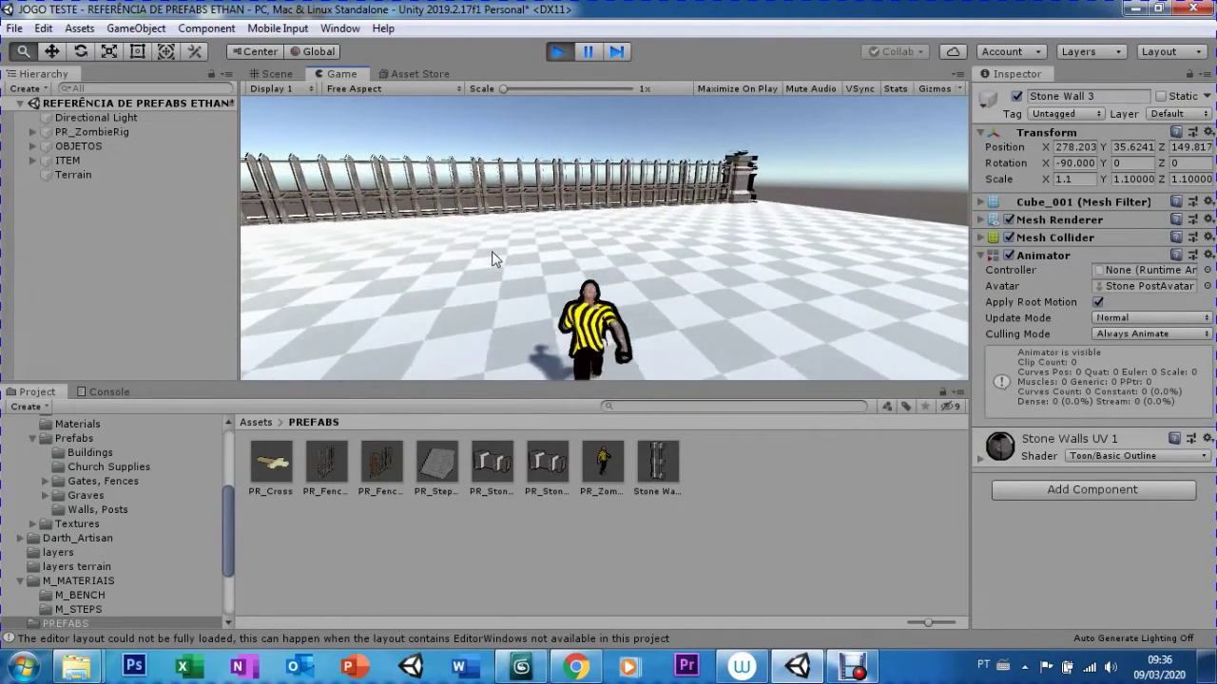
key("d")
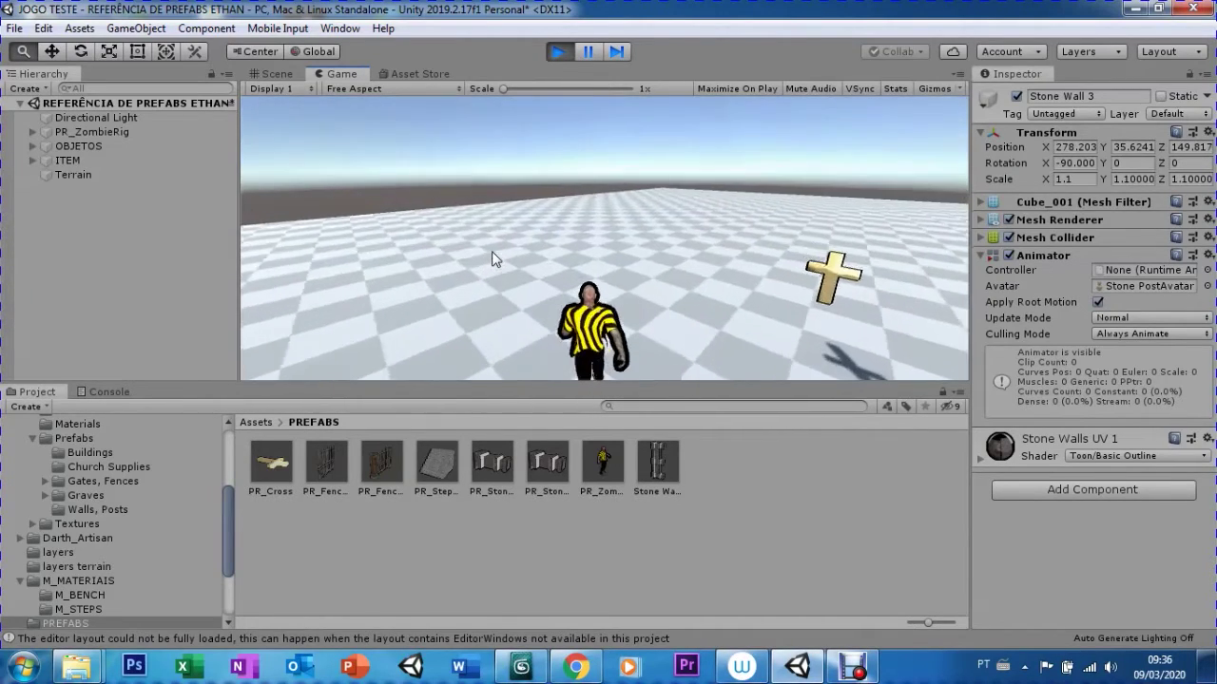
key("w")
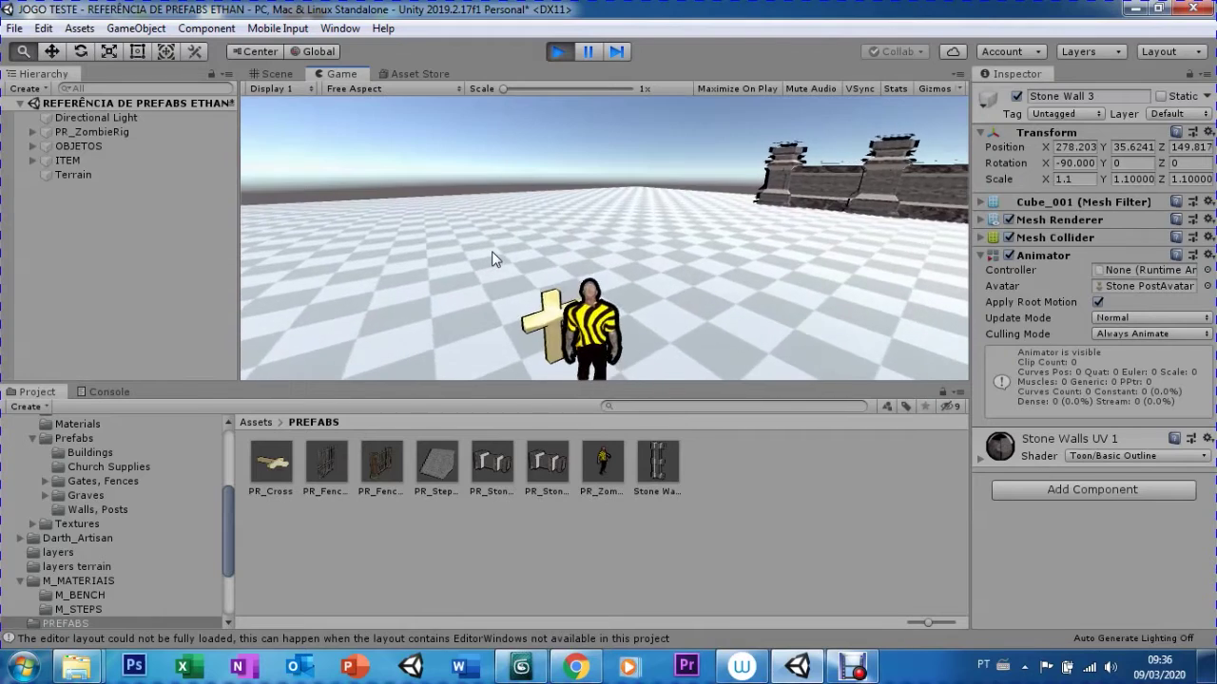
key("d")
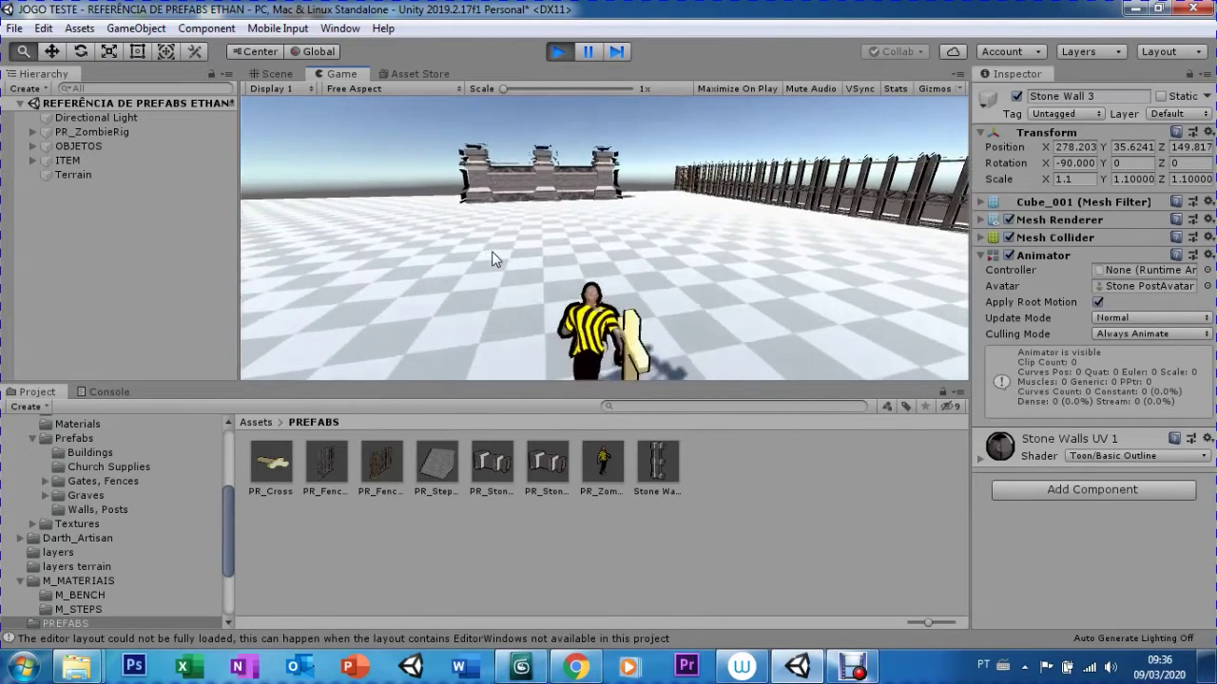
key("w")
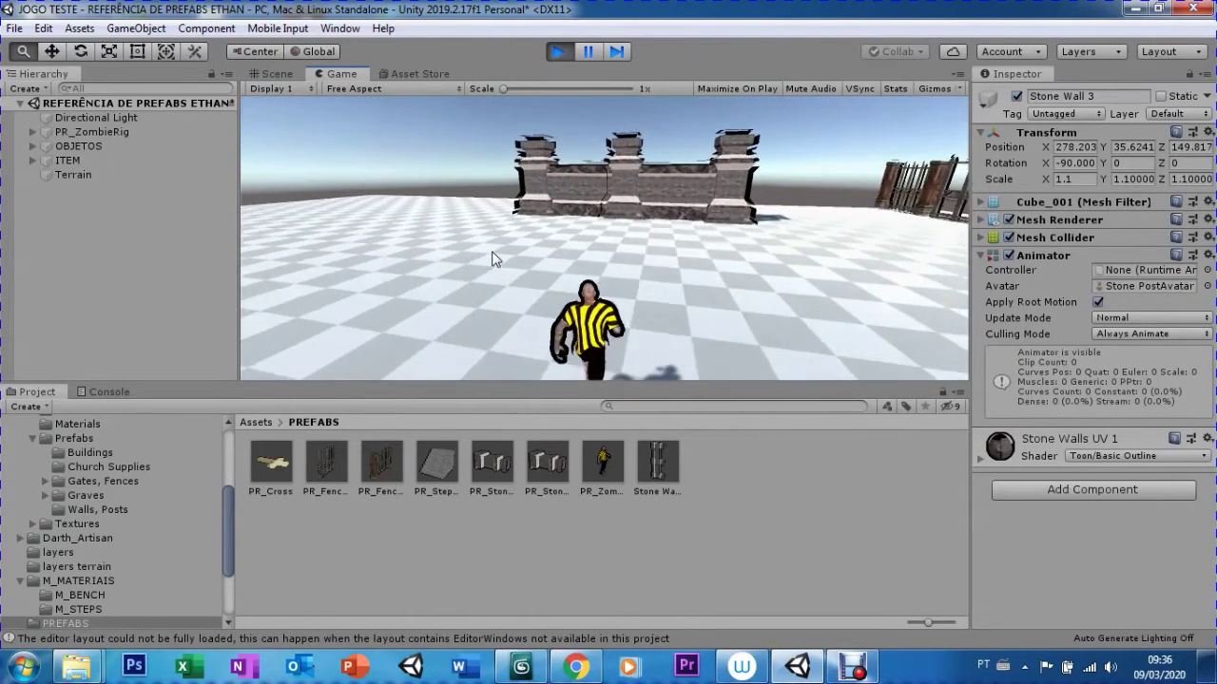
key("a")
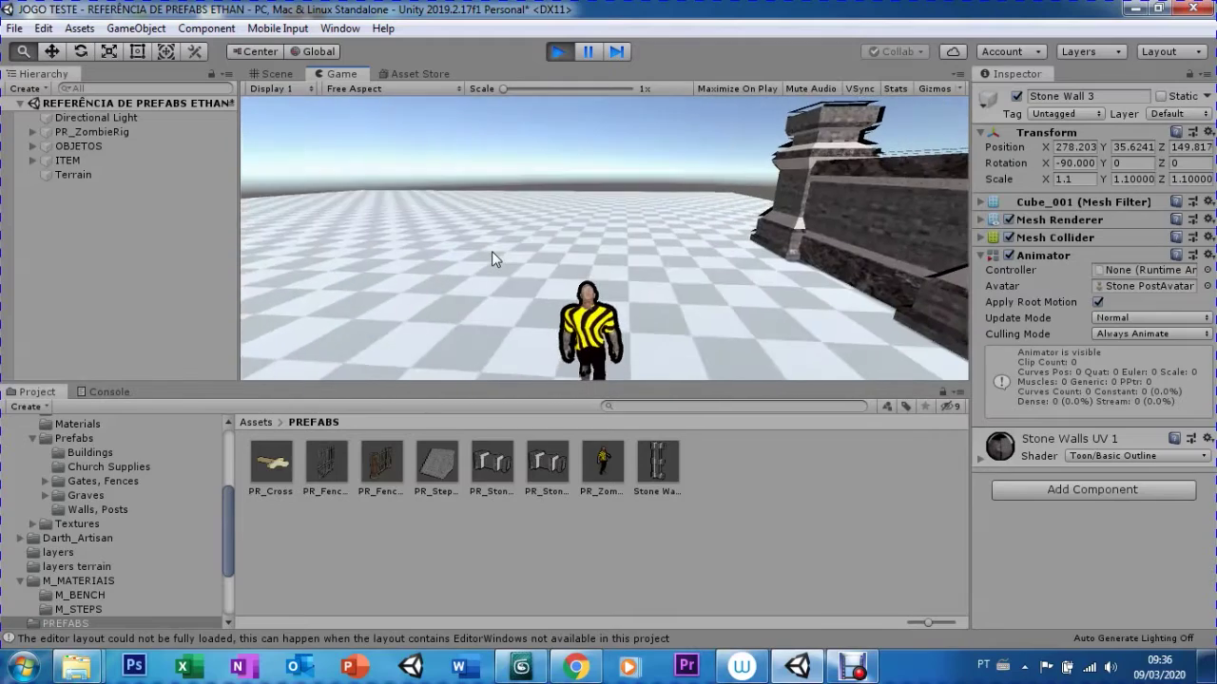
key("d")
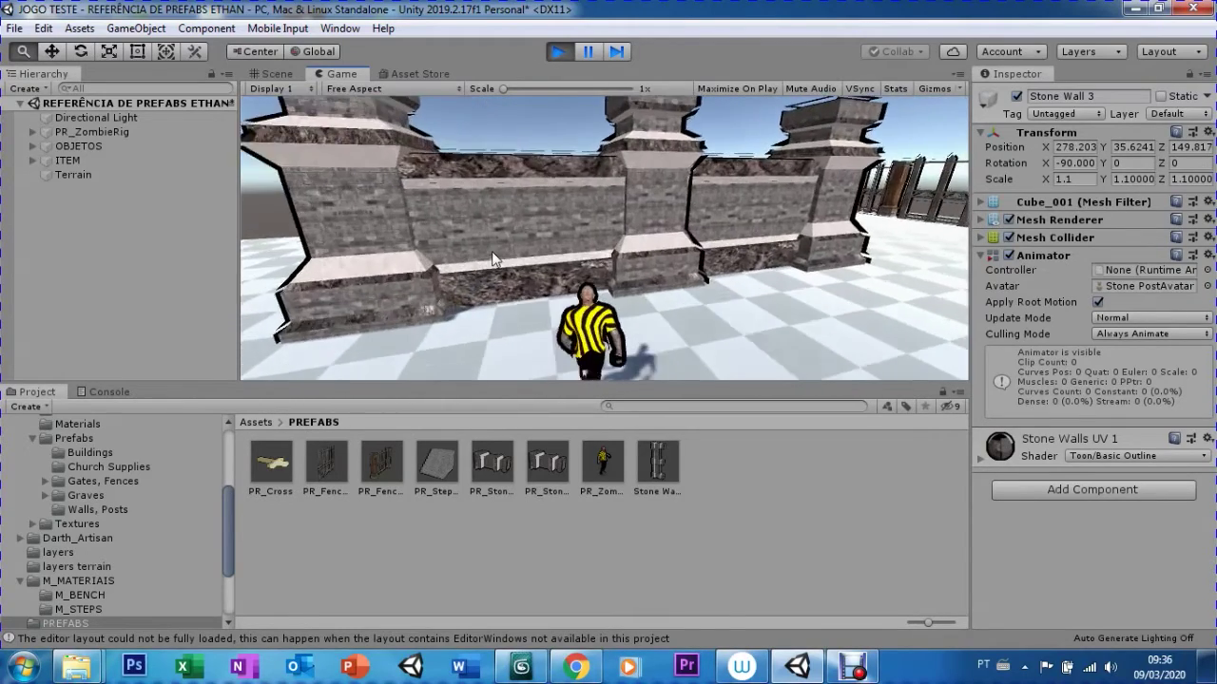
key("a")
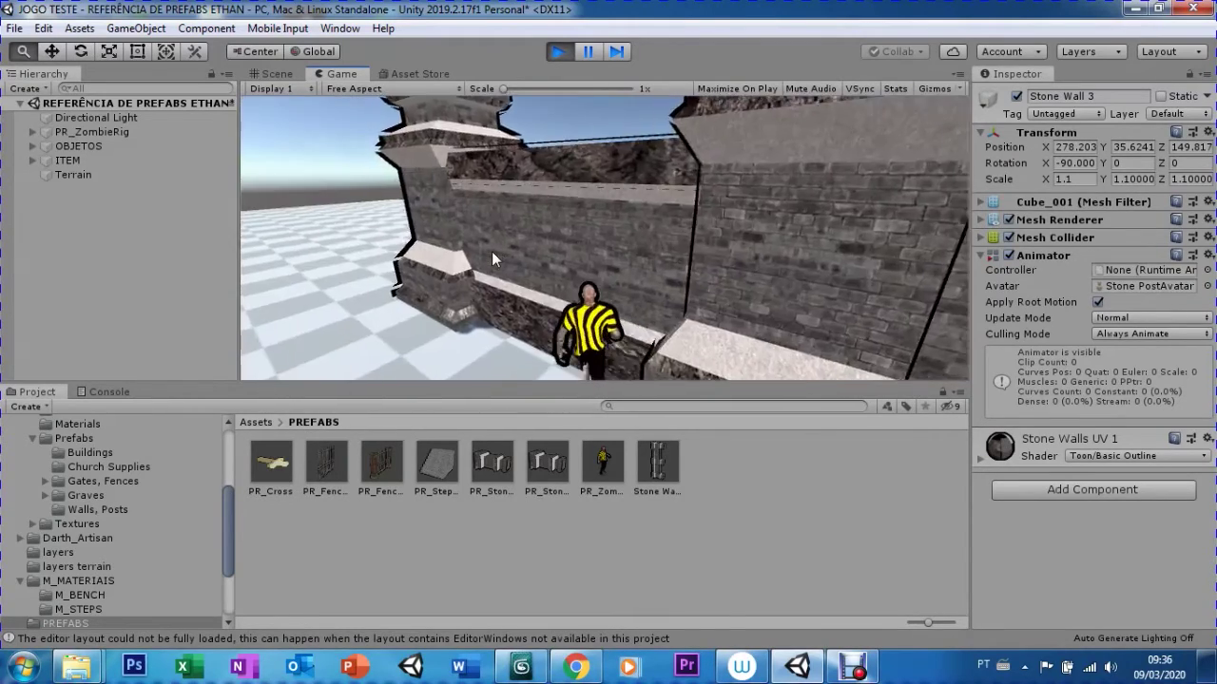
key("s")
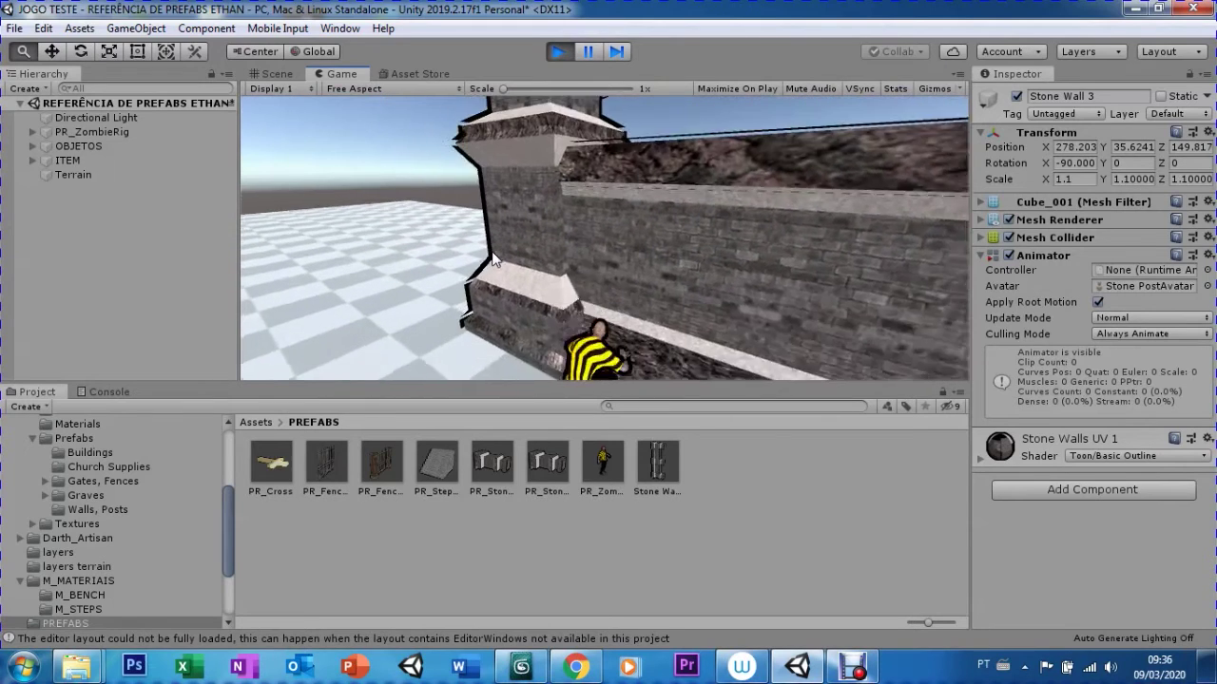
left_click(570, 55)
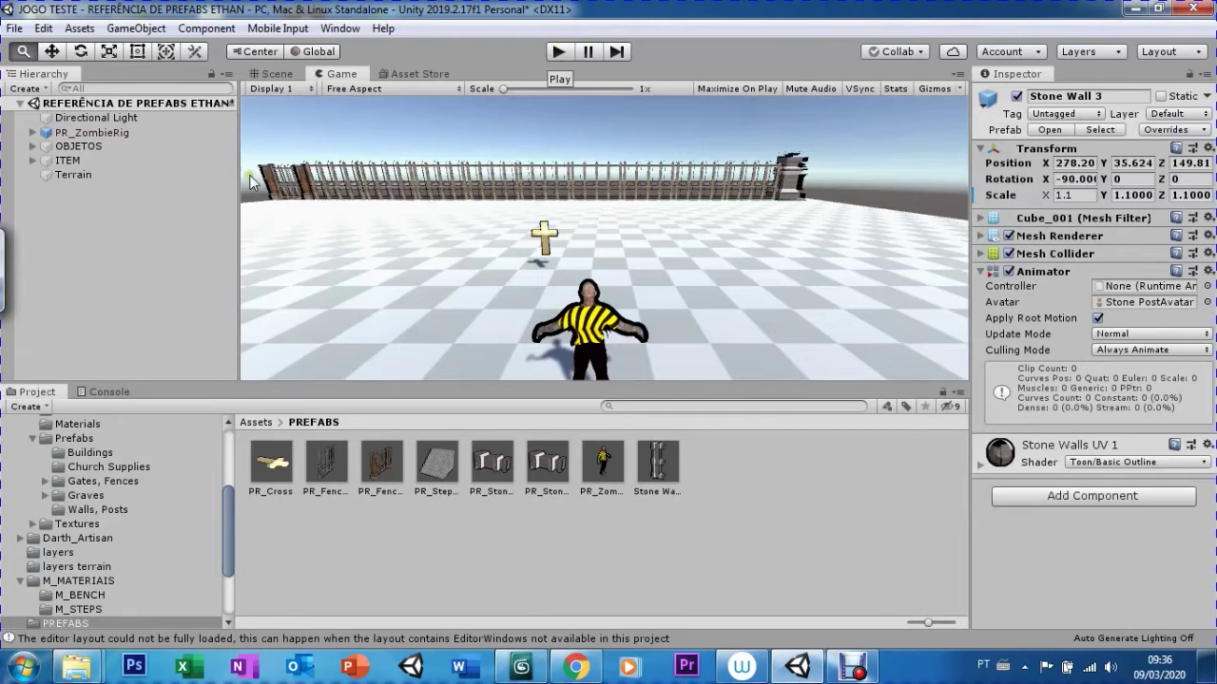
Select OBJETOS, return to the Scene view with the Move tool and zoom out over the fenced terrain
left_click(85, 132)
left_click(61, 146)
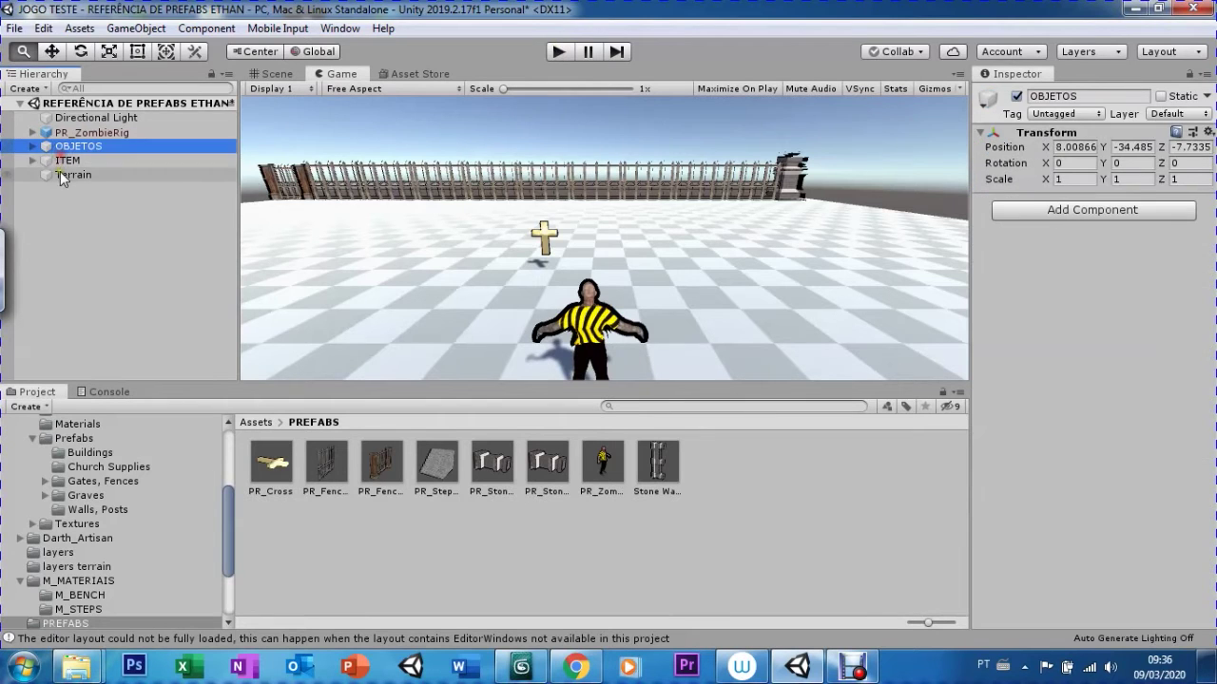
left_click_drag(50, 152, 101, 115)
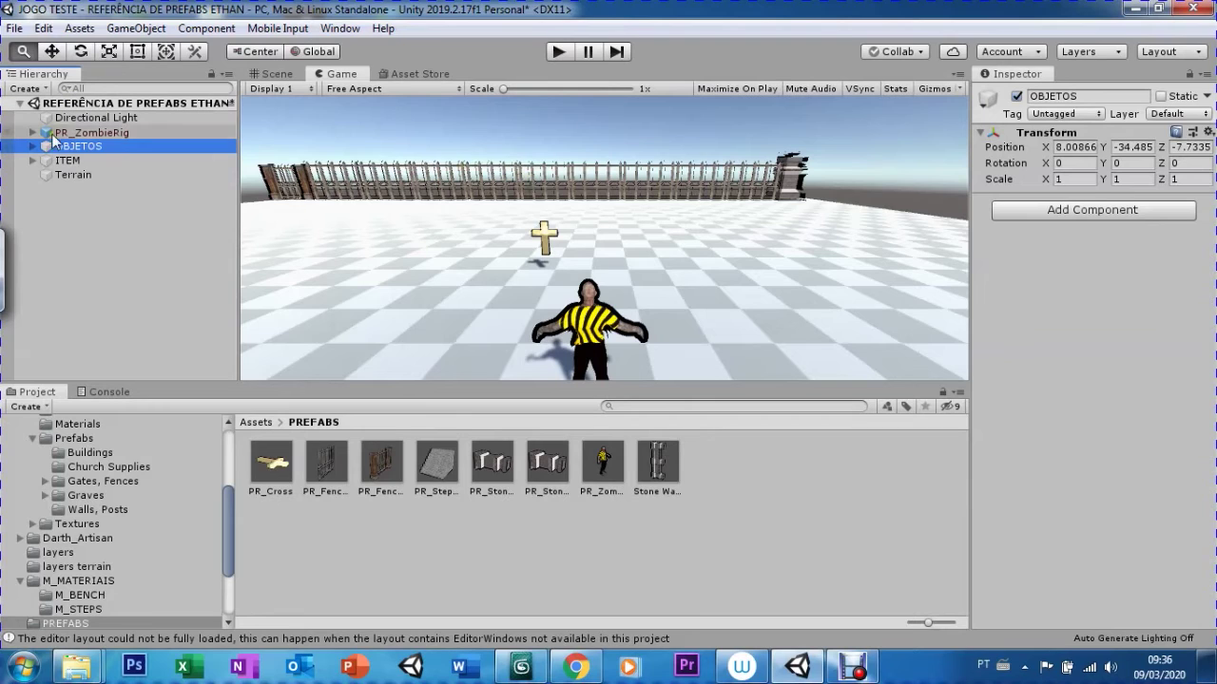
left_click_drag(101, 115, 273, 74)
left_click_drag(330, 141, 330, 141)
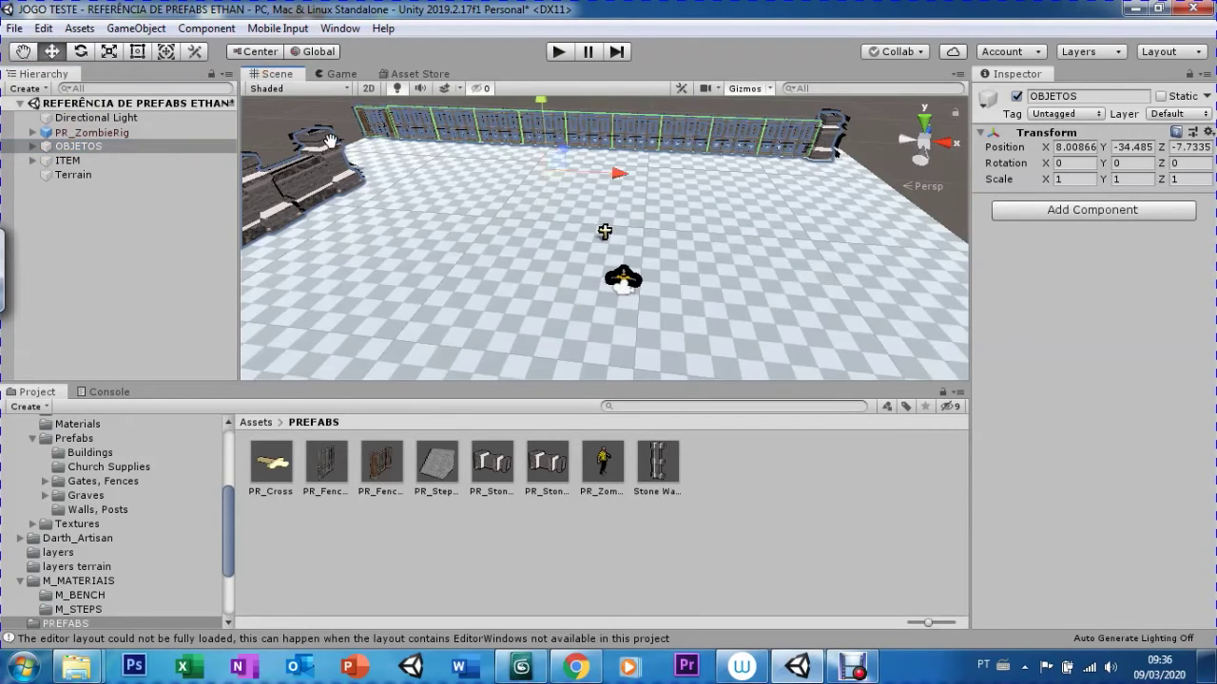
scroll(405, 376, "down", 2)
scroll(405, 375, "down", 2)
scroll(405, 376, "down", 2)
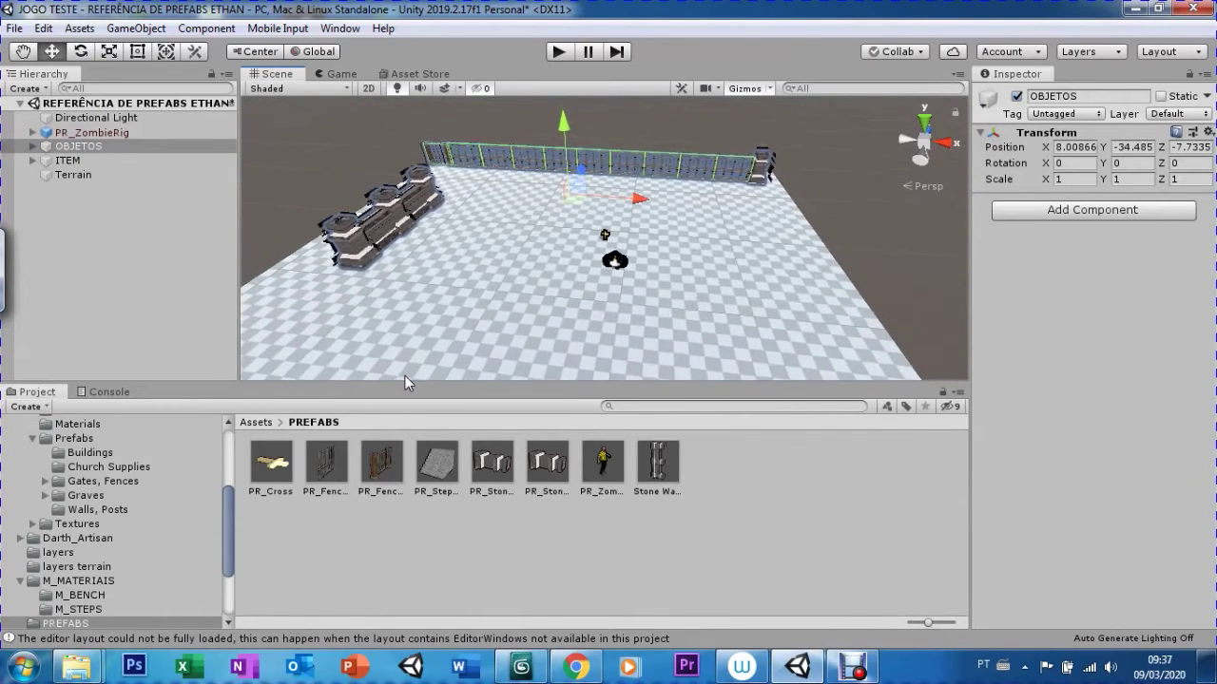
scroll(405, 376, "down", 2)
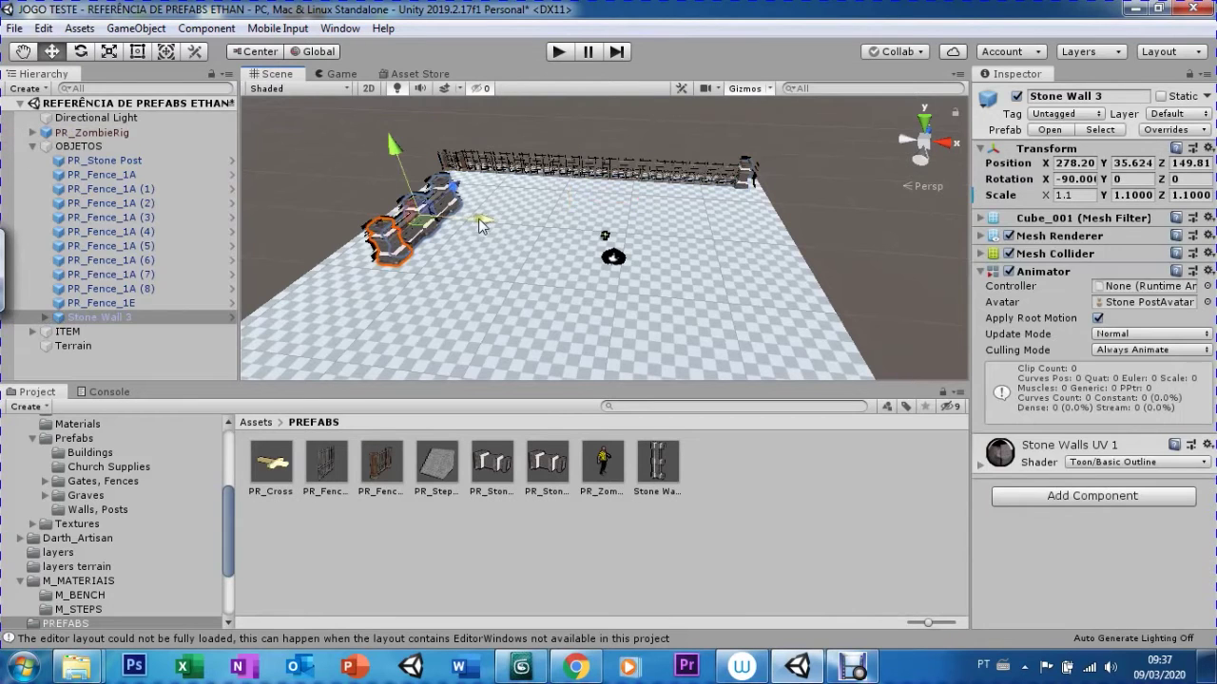
Slide Stone Wall 3 along X to about 272.5 and along Z to about 159.2
mouse_move(480, 223)
left_mouse_down()
mouse_move(399, 187)
mouse_move(451, 148)
left_mouse_up()
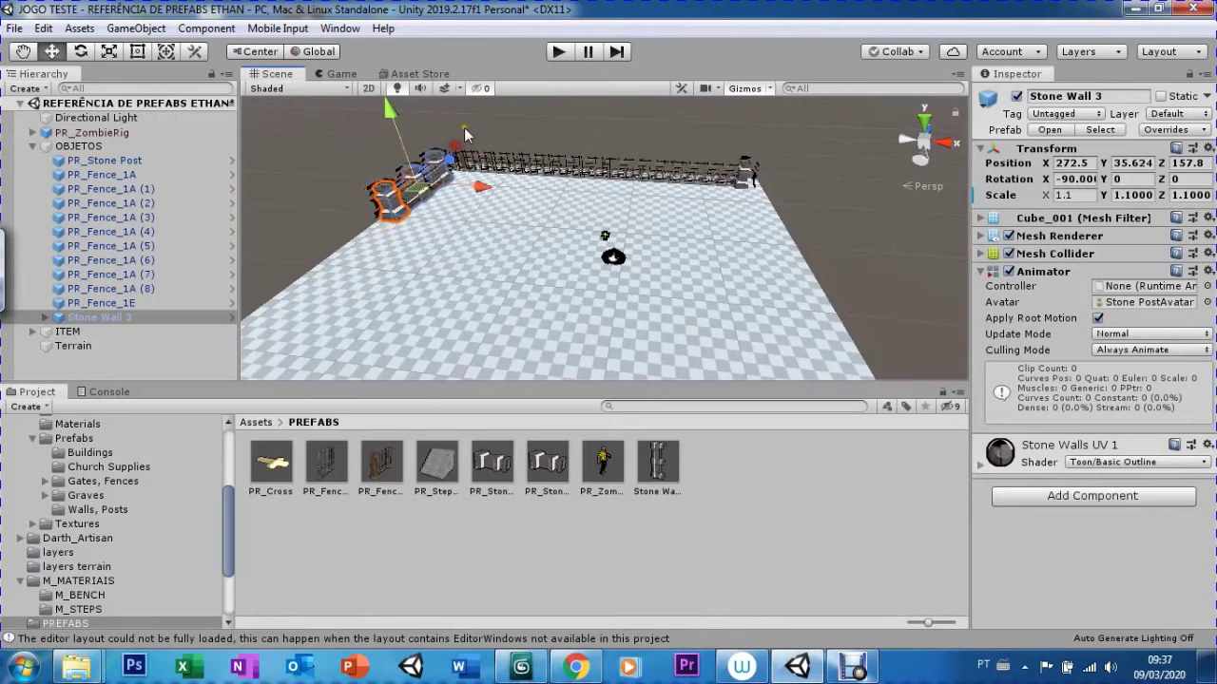
left_click_drag(782, 180, 77, 62, "alt")
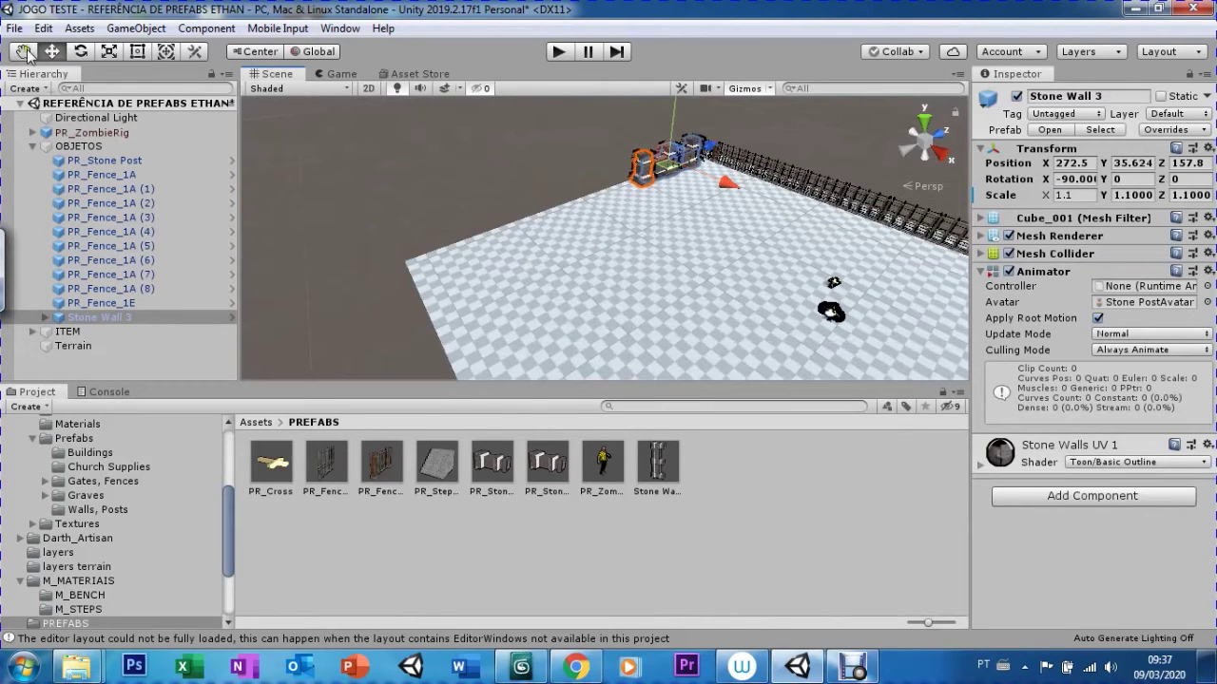
left_click_drag(615, 242, 502, 216, "alt")
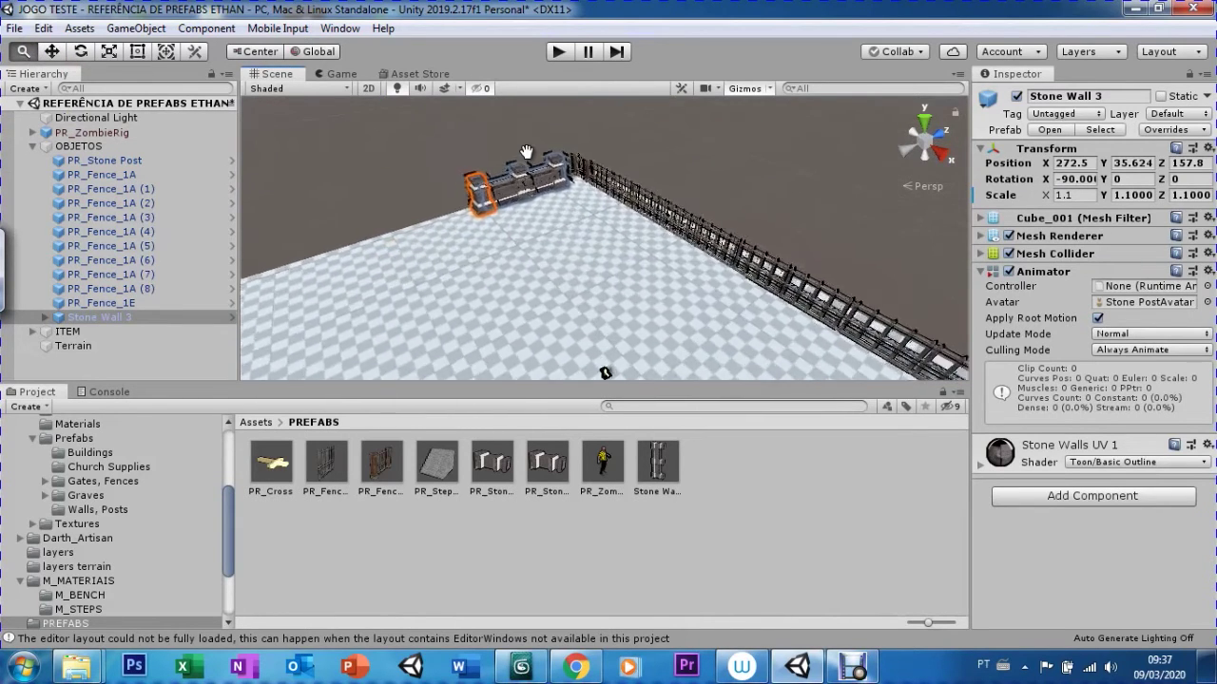
left_click_drag(502, 216, 405, 247, "alt")
right_click_drag(597, 224, 617, 194, "alt")
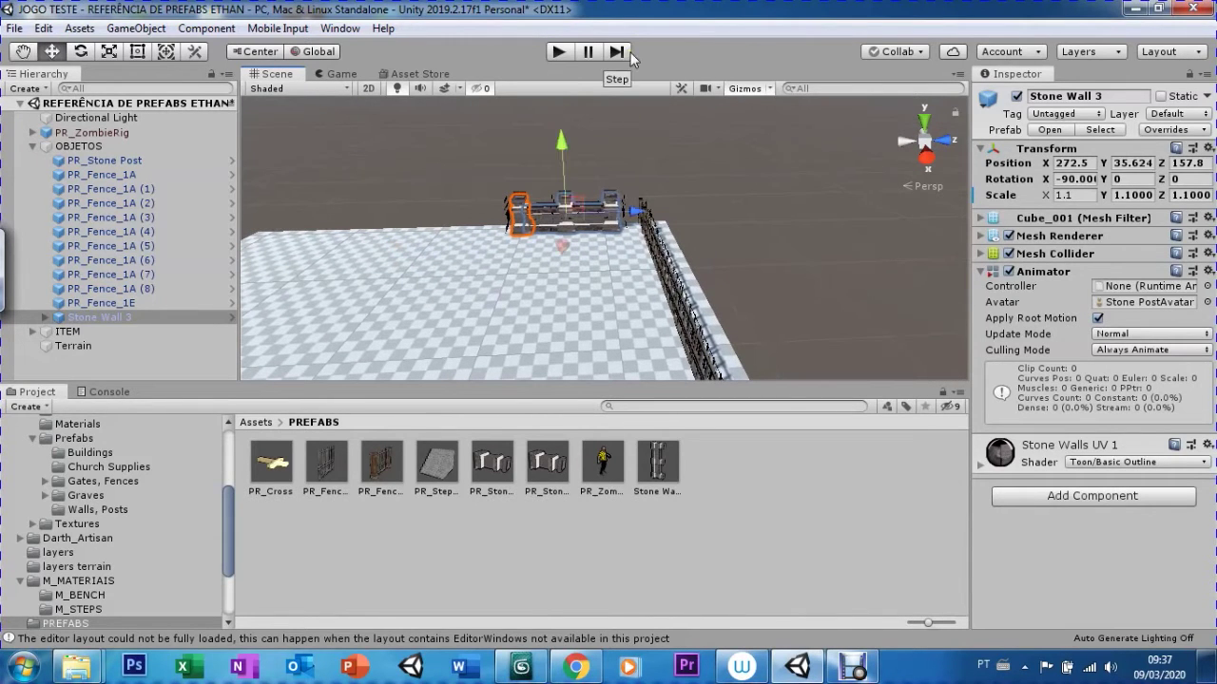
left_click_drag(644, 217, 656, 217)
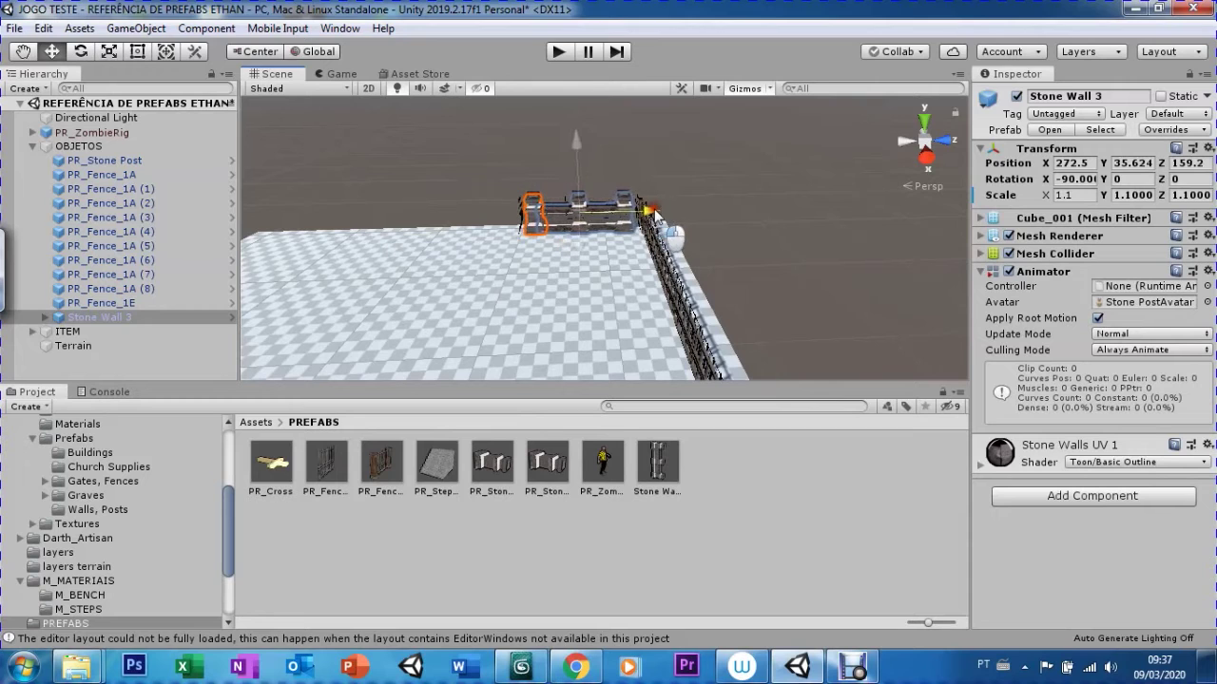
Frame Stone Wall 3 and shift it along Z to close the gap with the next piece
double_click(62, 320)
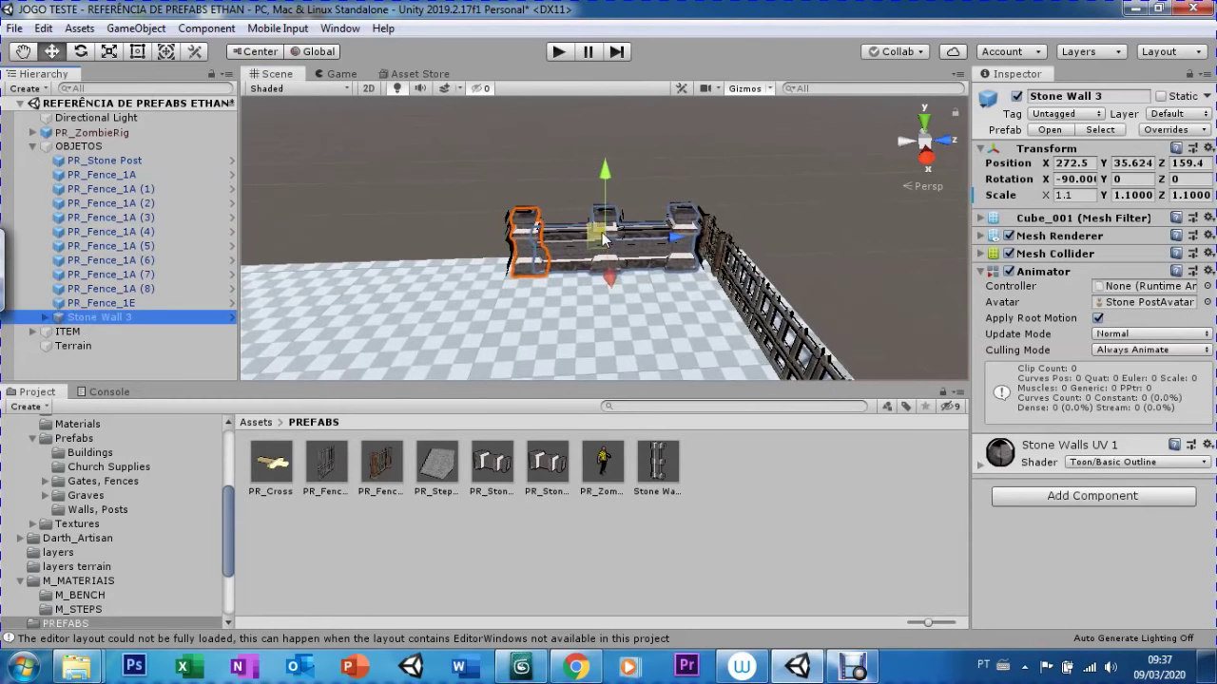
left_click_drag(671, 249, 683, 241)
scroll(674, 204, "up", 3)
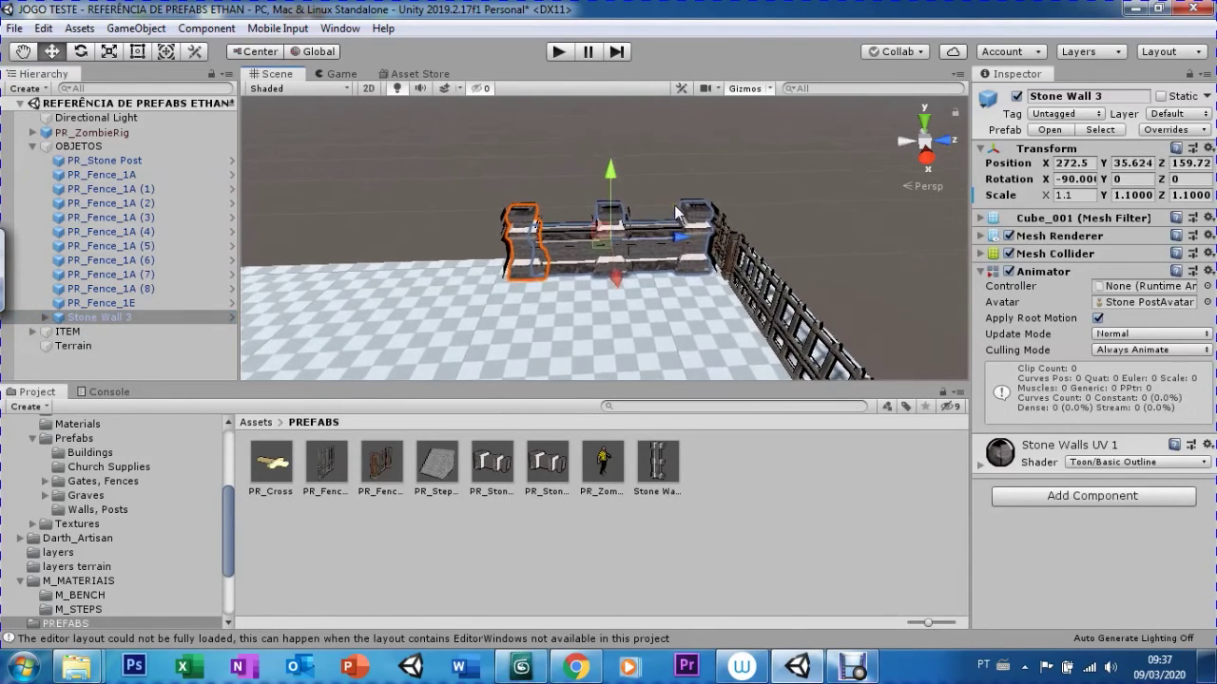
scroll(673, 204, "up", 3)
left_click_drag(381, 233, 474, 226)
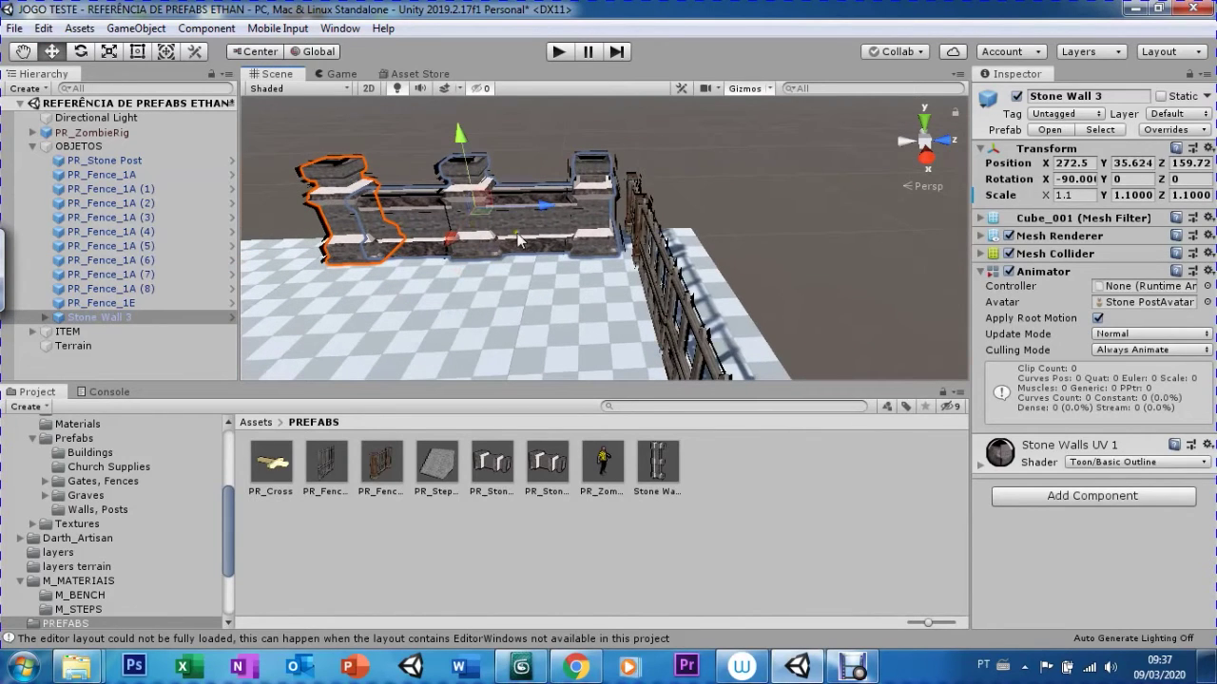
mouse_move(521, 205)
left_mouse_down()
mouse_move(440, 237)
mouse_move(468, 224)
left_mouse_up()
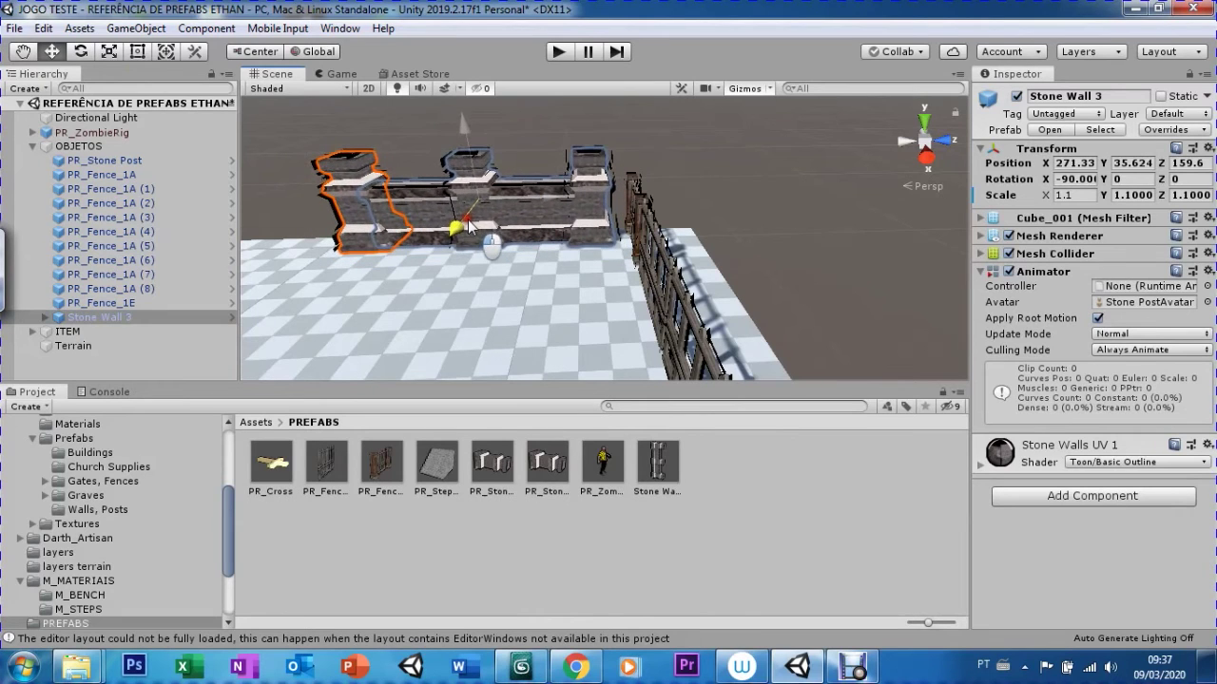
left_click_drag(554, 200, 544, 162)
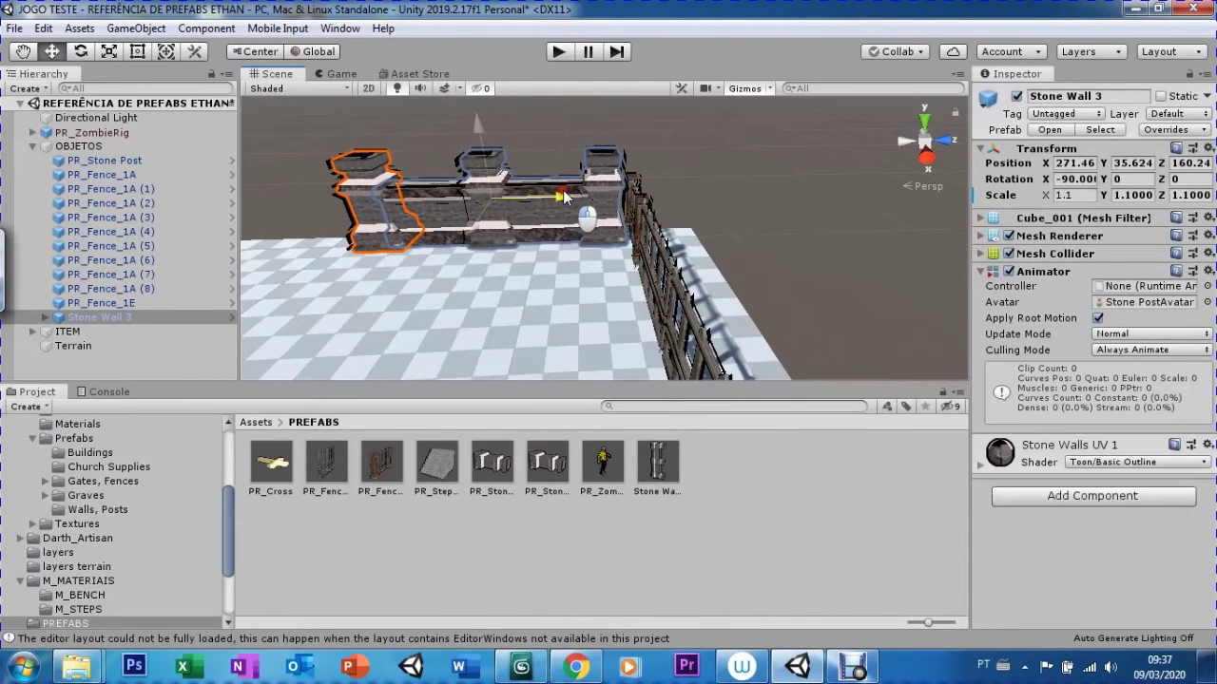
Slide Stone Wall 3 along the wall row until aligned at X 272.34, Z 159.86
right_click_drag(660, 211, 232, 51)
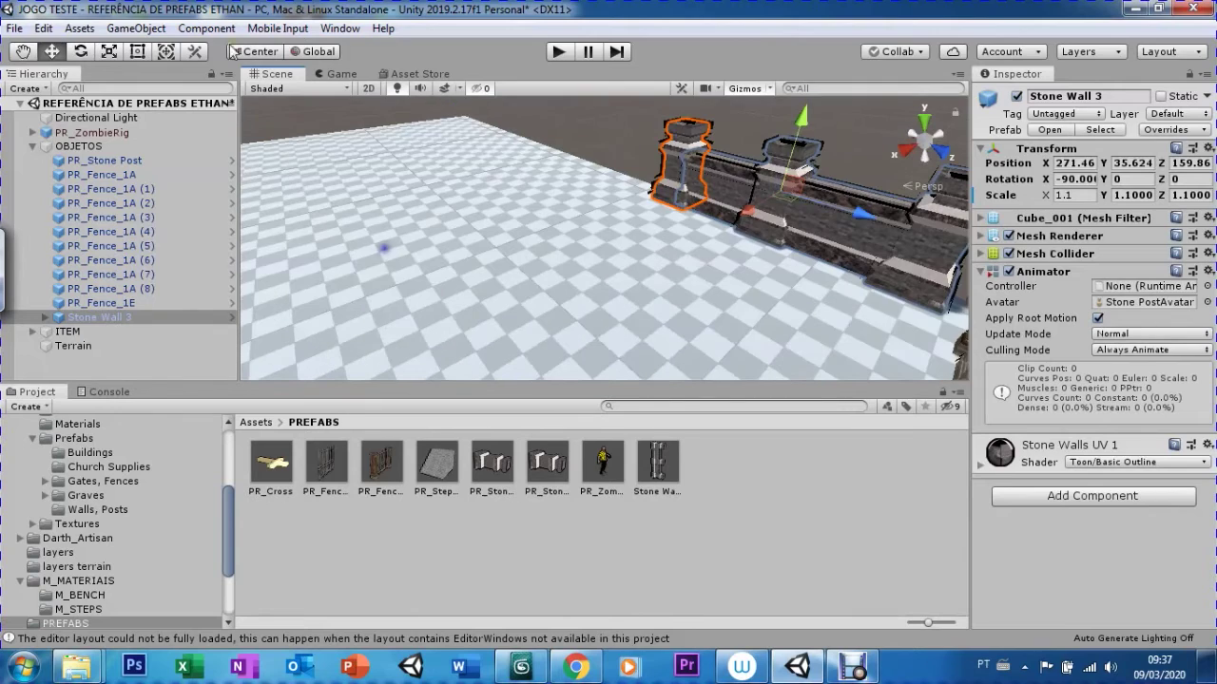
mouse_move(721, 298)
right_mouse_down()
mouse_move(599, 181)
mouse_move(454, 264)
mouse_move(508, 290)
right_mouse_up()
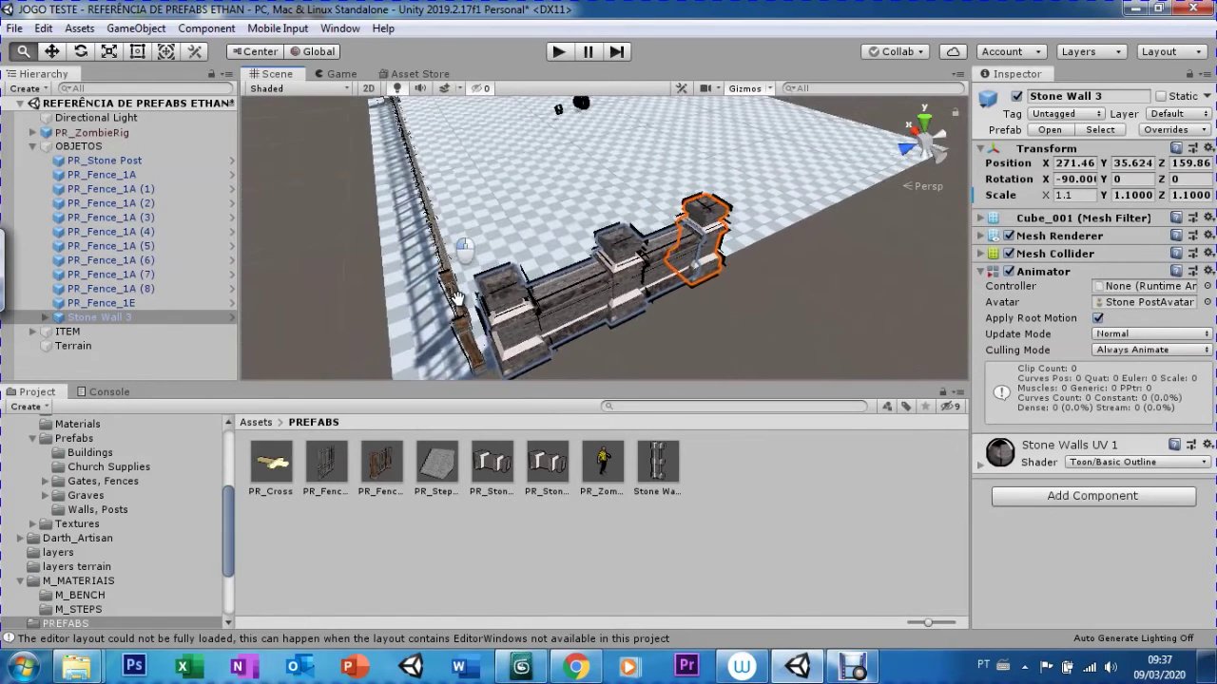
left_click_drag(508, 290, 567, 259)
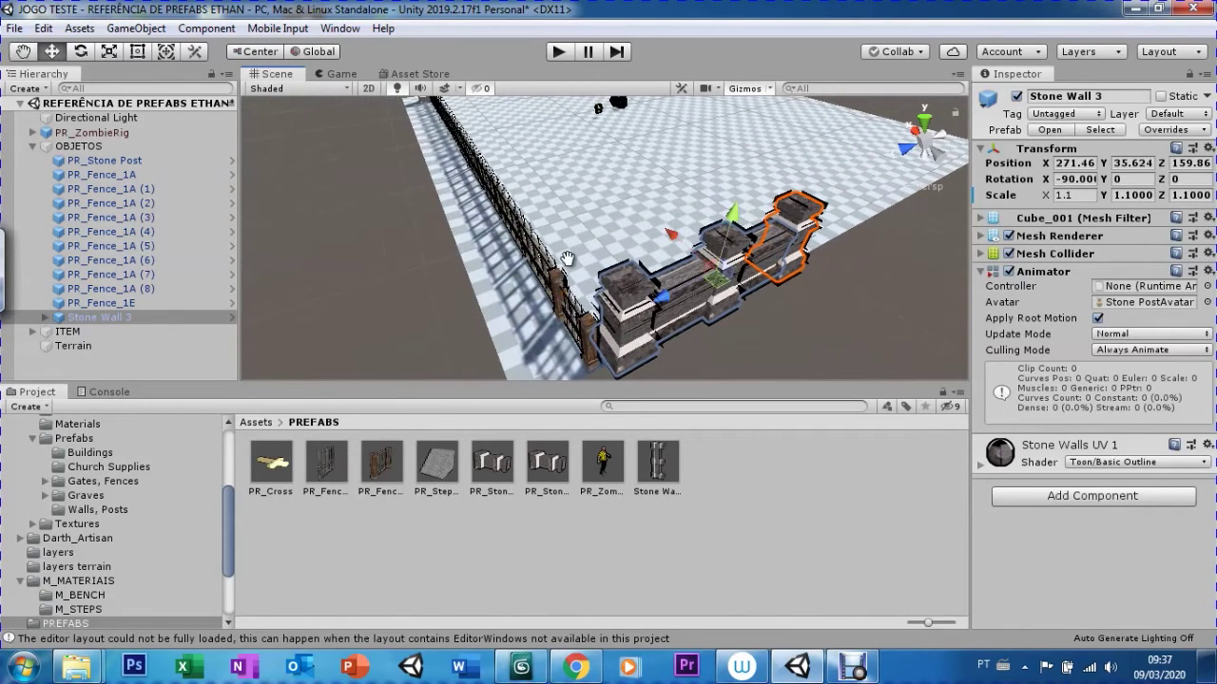
left_click_drag(686, 237, 665, 220)
right_click_drag(666, 220, 519, 288)
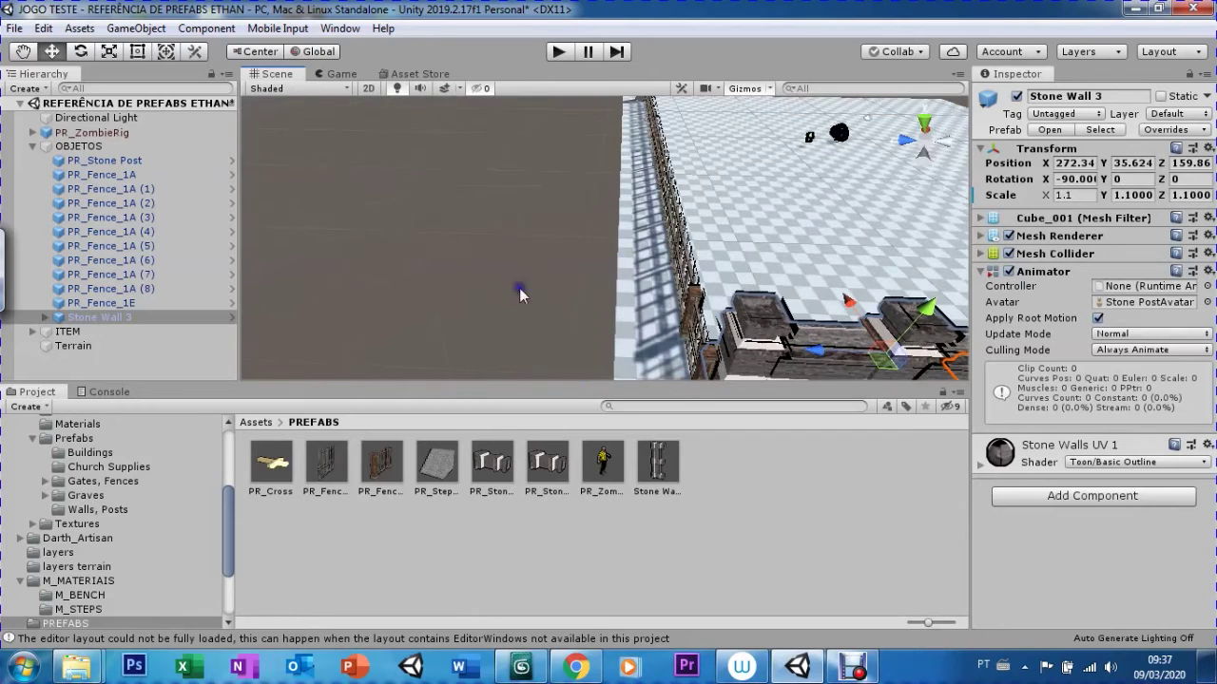
left_click(273, 88)
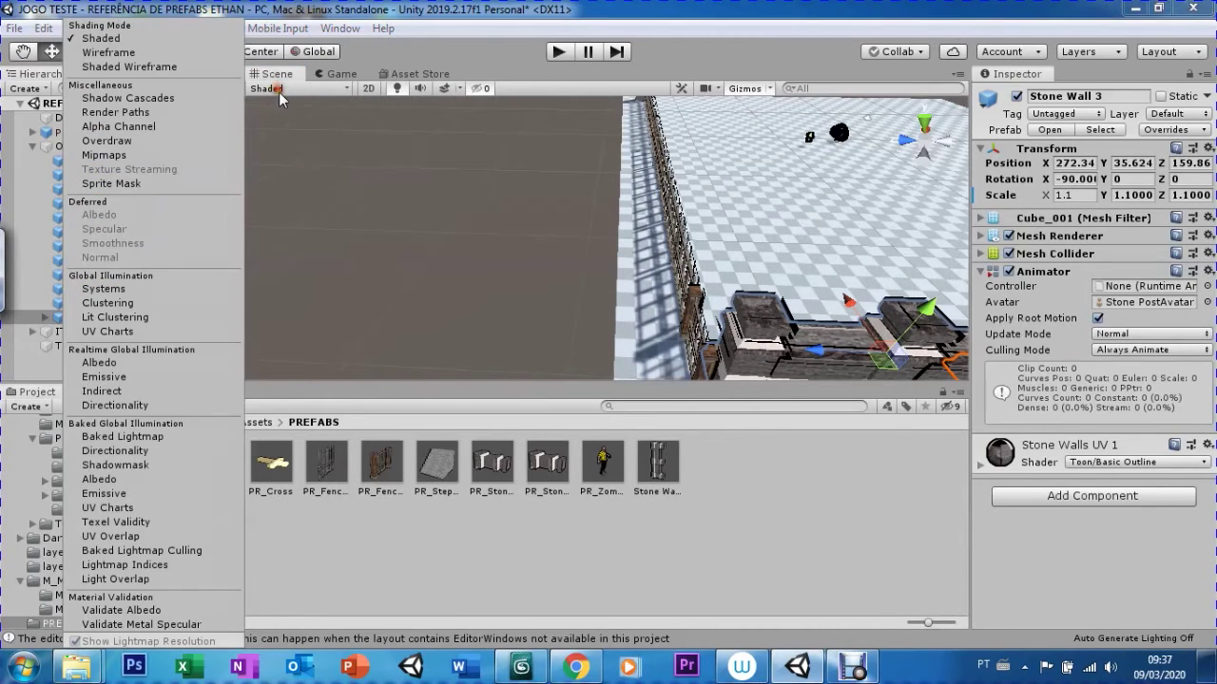
Switch the Scene view to Wireframe draw mode to inspect the wall joint
left_click(129, 55)
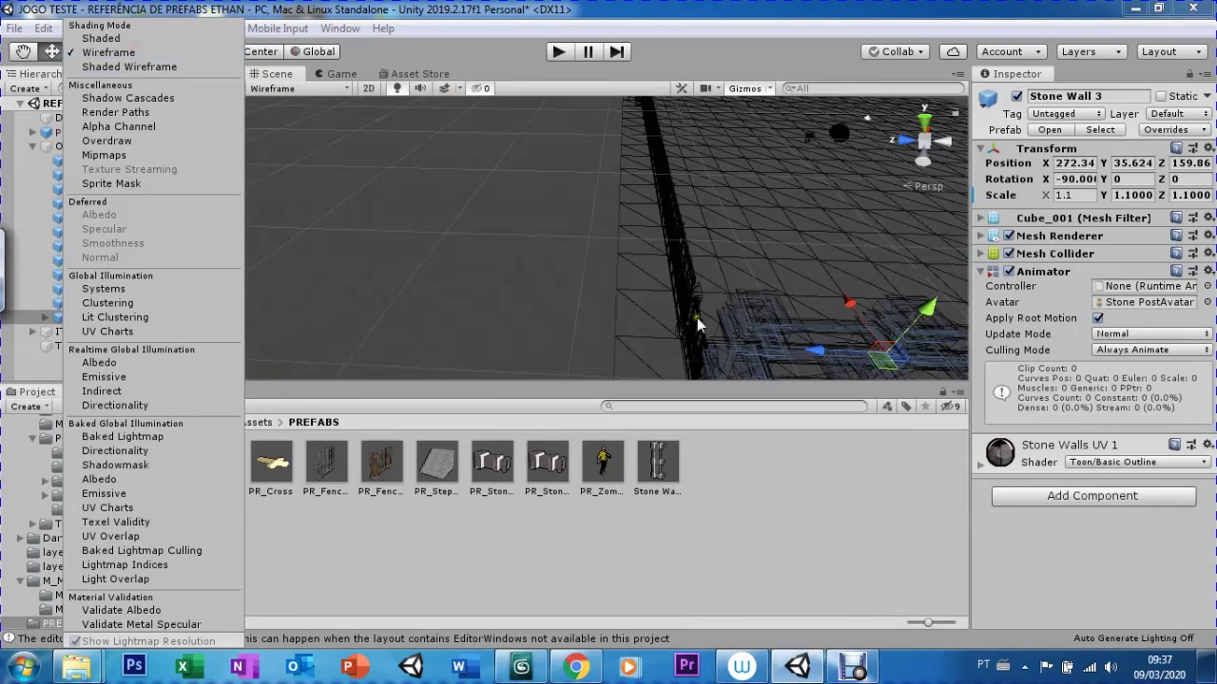
left_click(29, 55)
left_click(547, 264)
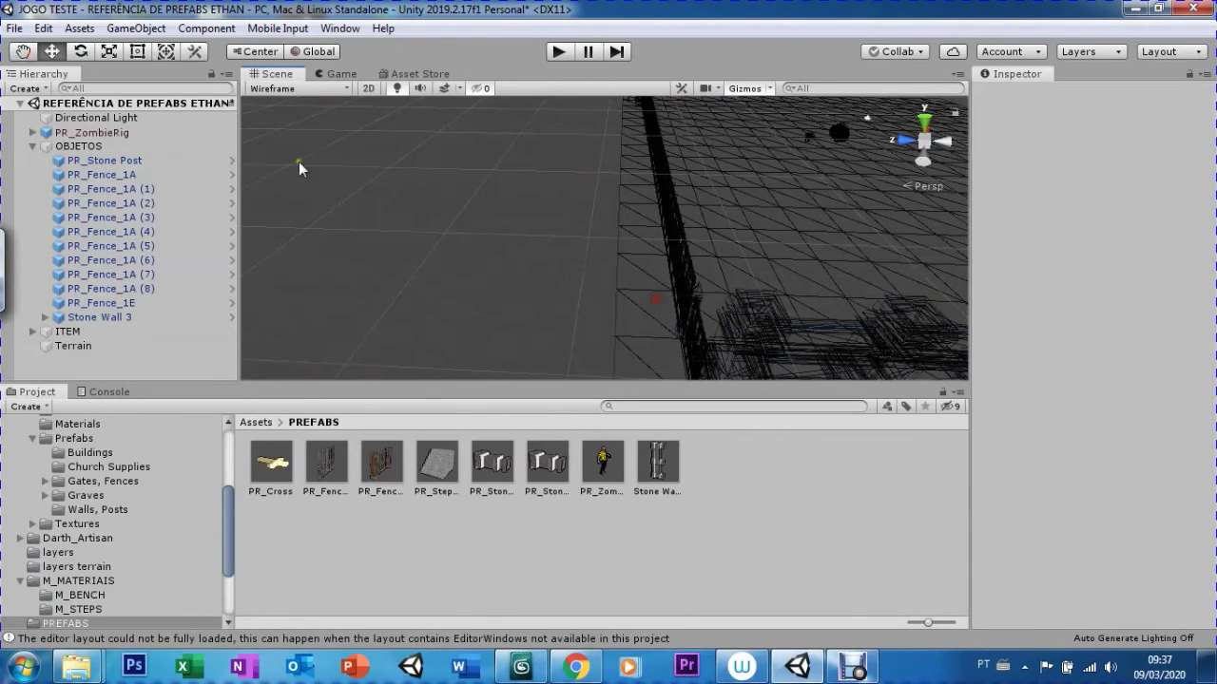
mouse_move(548, 237)
left_mouse_down()
mouse_move(622, 273)
mouse_move(603, 171)
mouse_move(571, 250)
mouse_move(563, 183)
left_mouse_up()
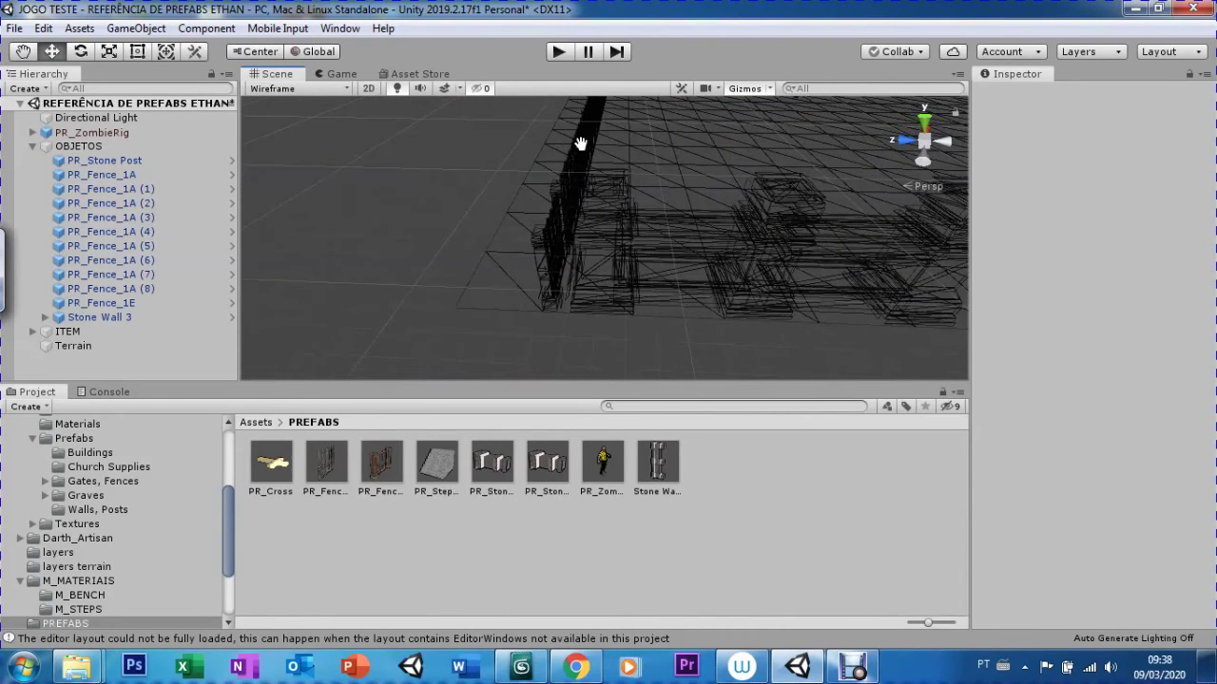
Move Stone Wall 3 along Z to 160.27 to line up the joint
left_click(741, 253)
left_click_drag(712, 249, 688, 245)
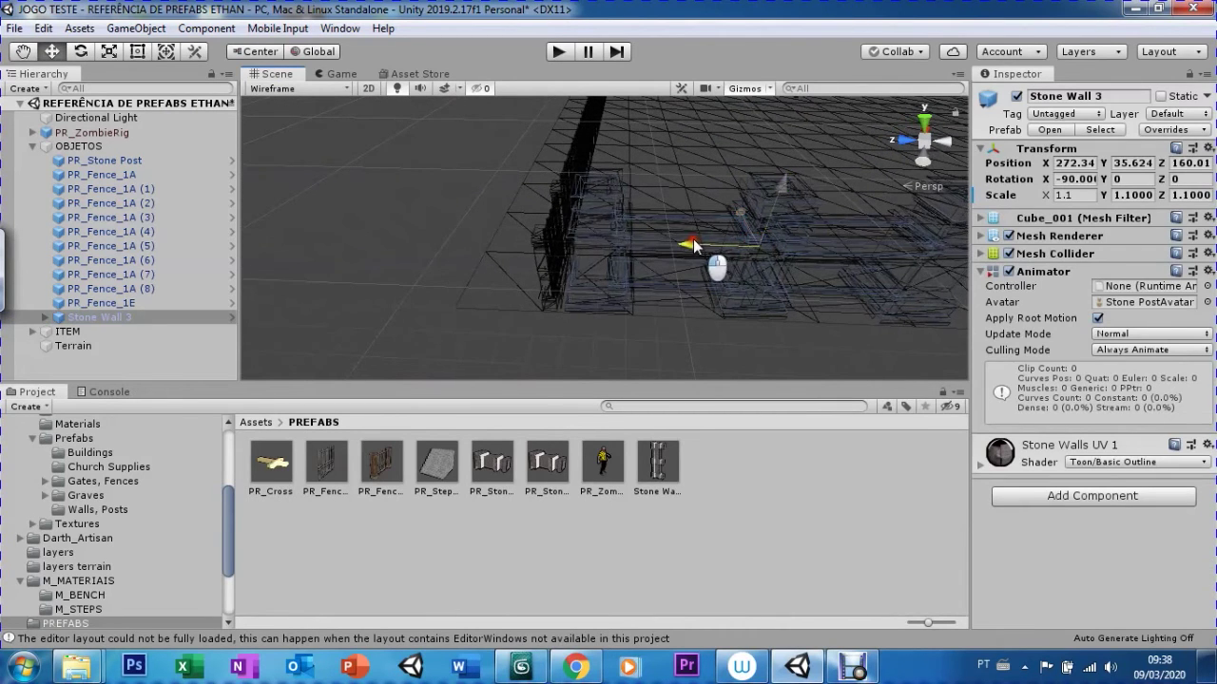
scroll(557, 226, "up", 3)
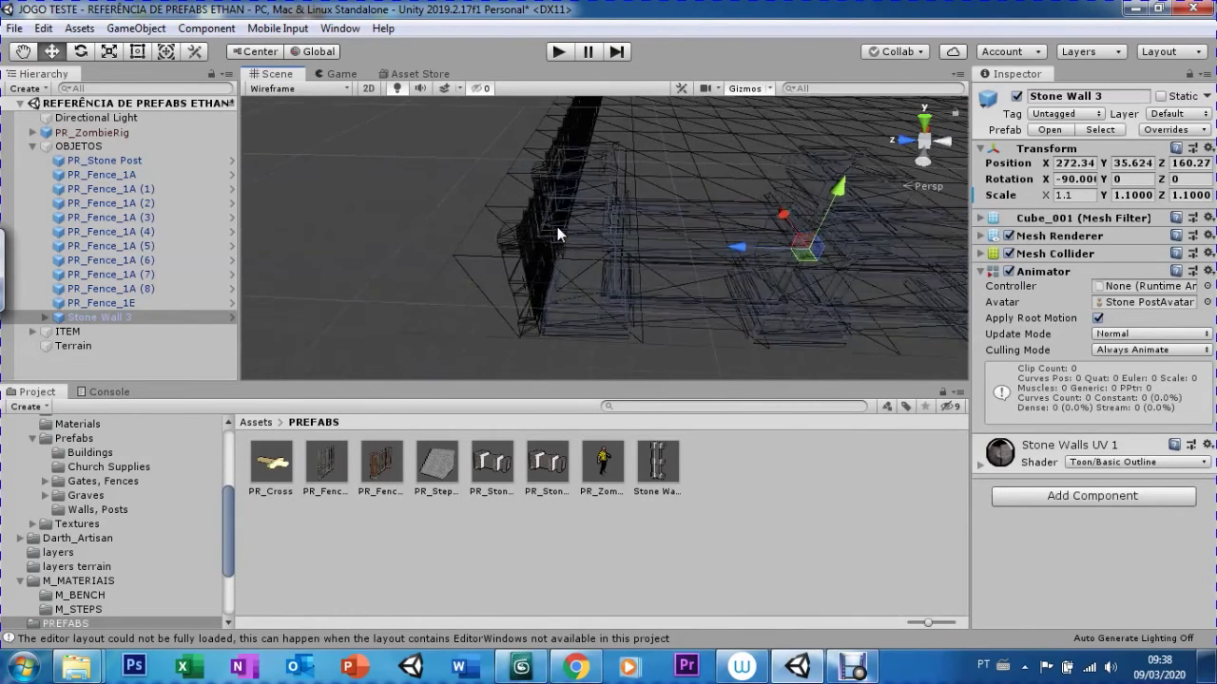
left_click_drag(556, 226, 566, 302)
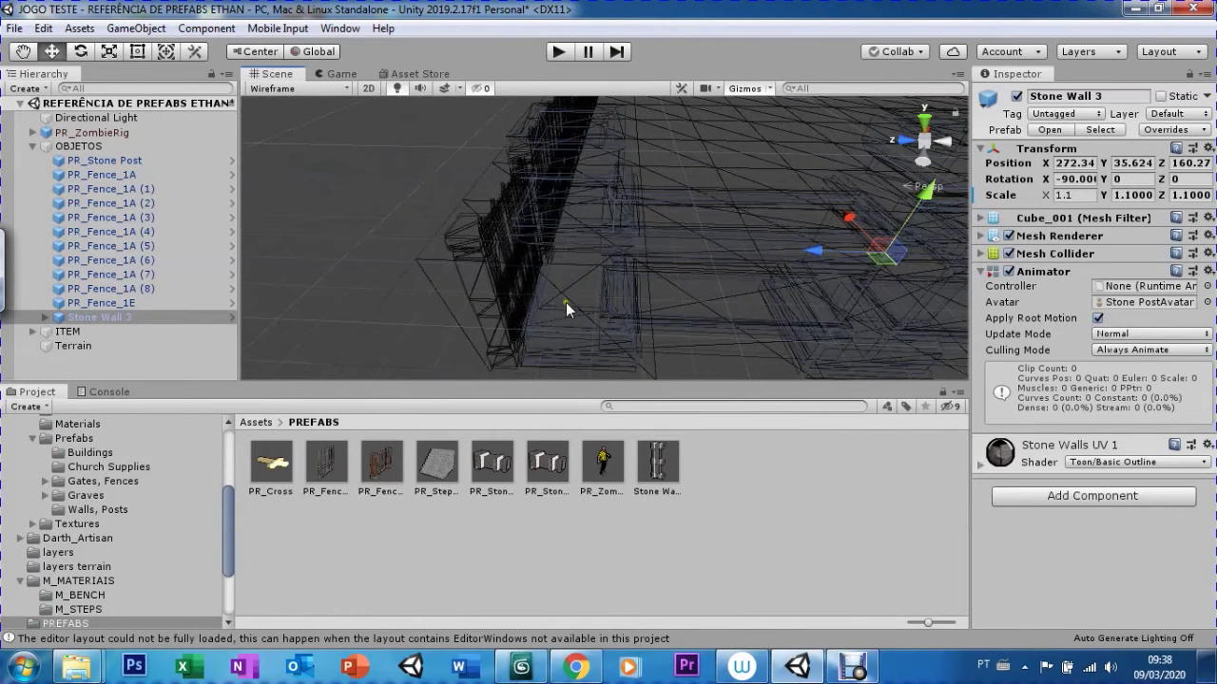
Set the Scene draw mode back to Shaded and view the walls from the side
left_click(957, 74)
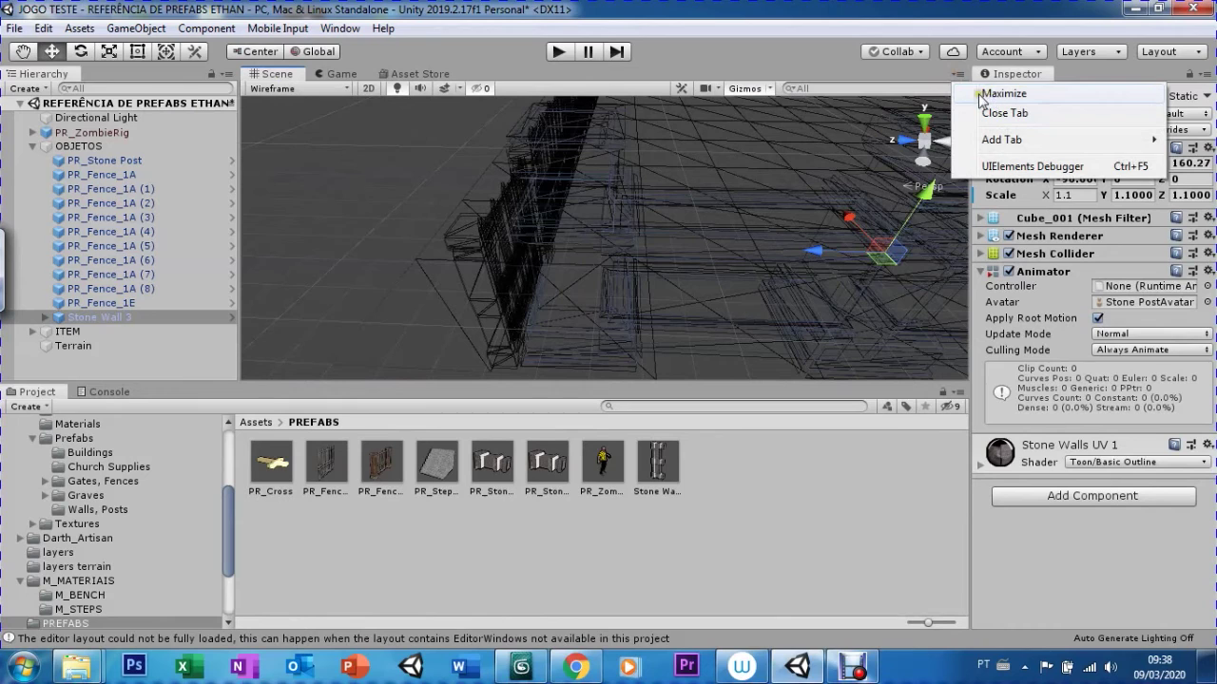
left_click(271, 87)
left_click(276, 88)
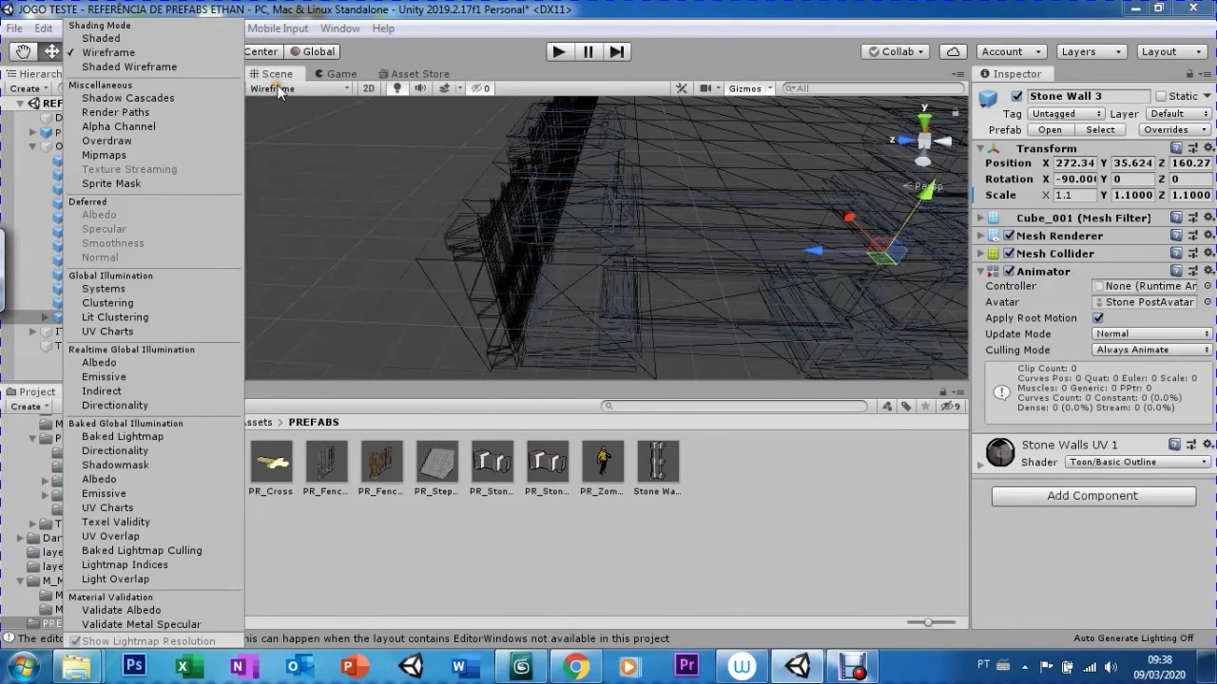
left_click(100, 38)
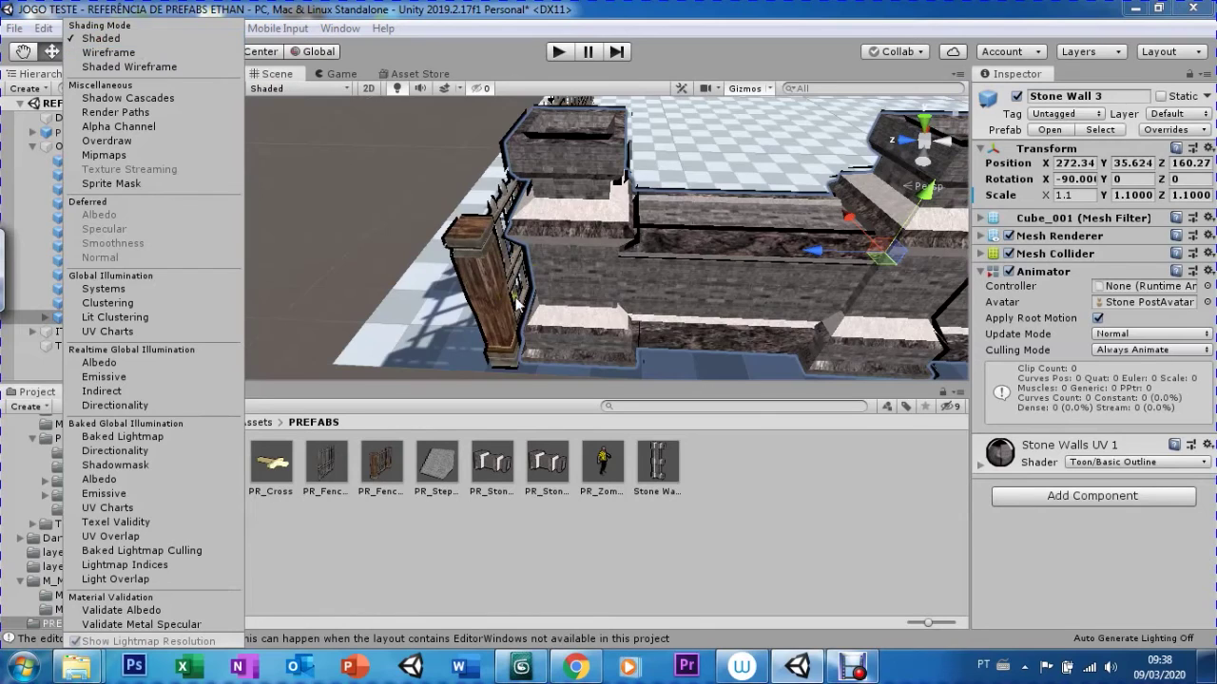
left_click(516, 303)
left_click_drag(516, 302, 492, 337, "alt")
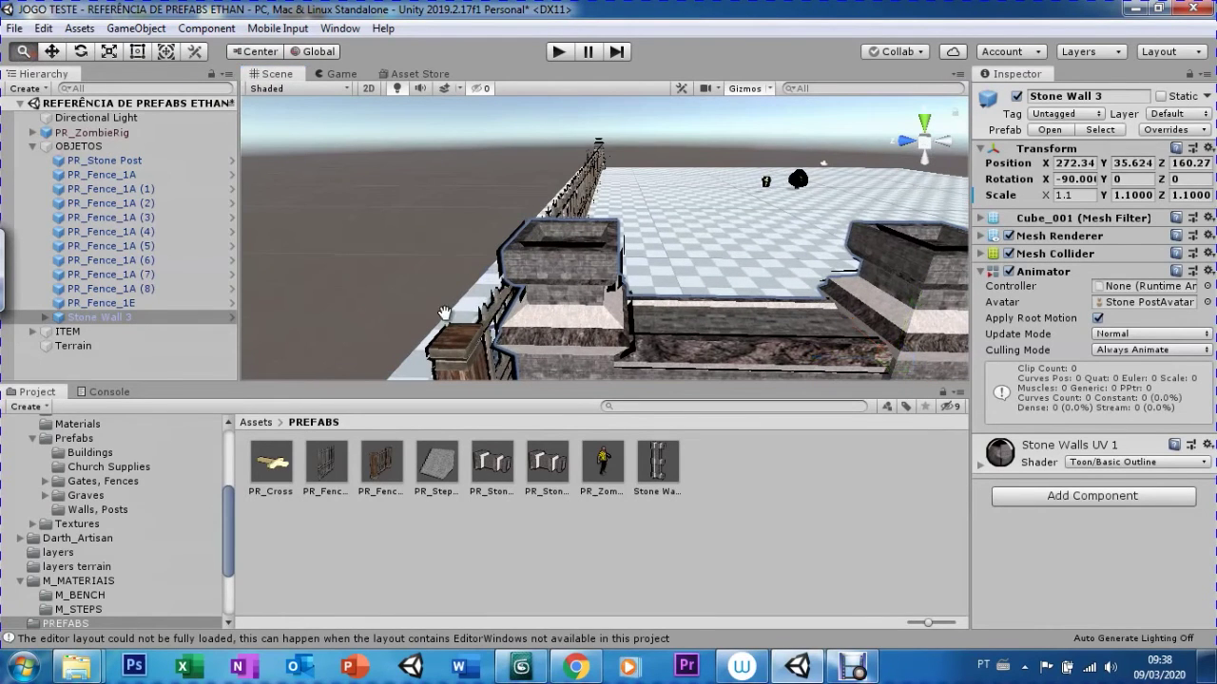
Duplicate Stone Wall 3 and slide the copy along to extend the wall row
scroll(431, 213, "up", 10)
scroll(431, 213, "down", 3)
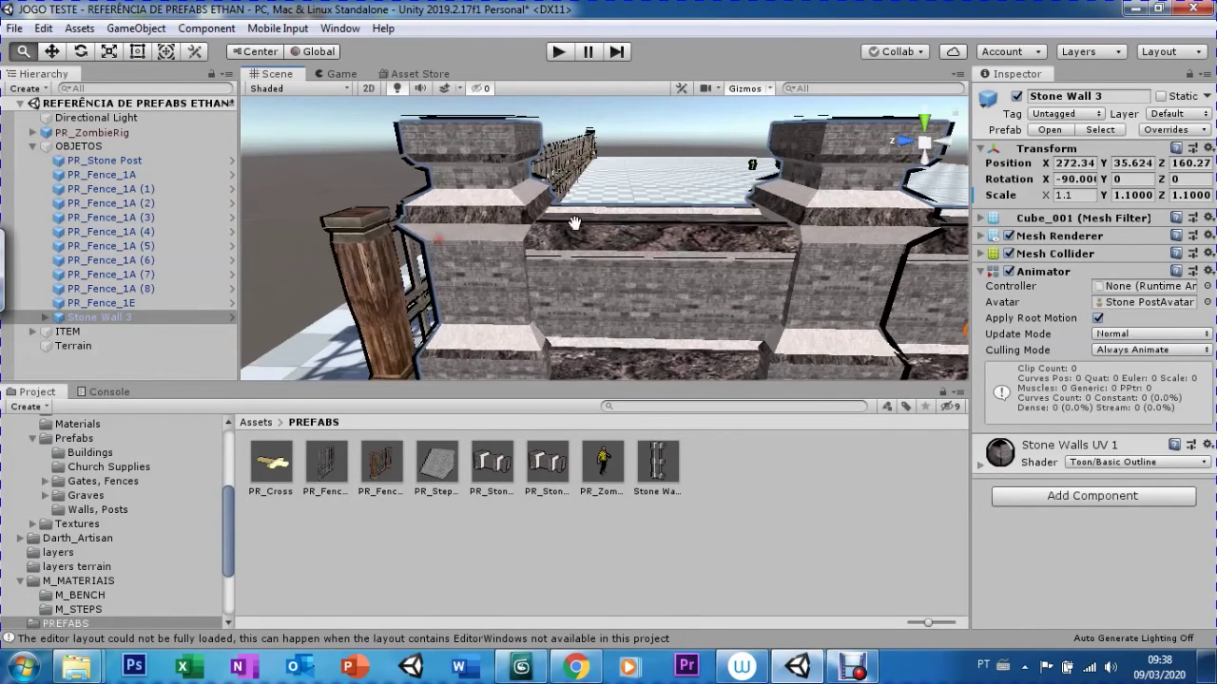
scroll(429, 228, "down", 3)
scroll(427, 240, "up", 2)
scroll(428, 241, "down", 3)
scroll(427, 240, "down", 3)
scroll(427, 240, "down", 2)
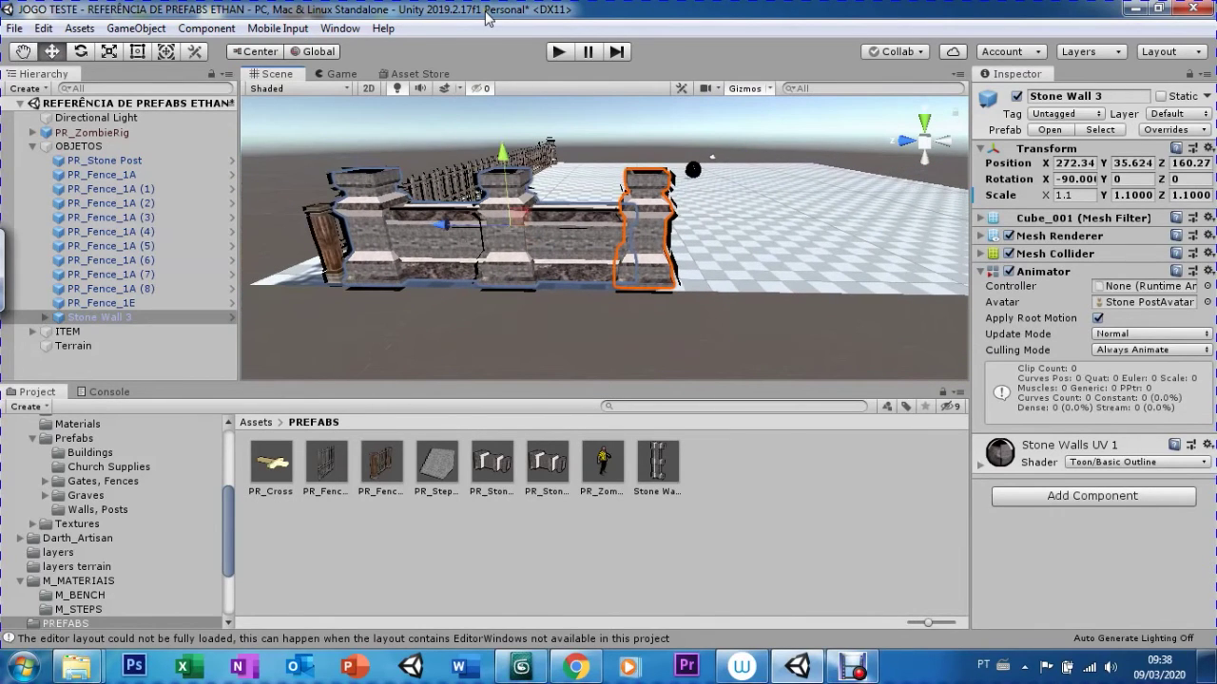
key("ctrl+d")
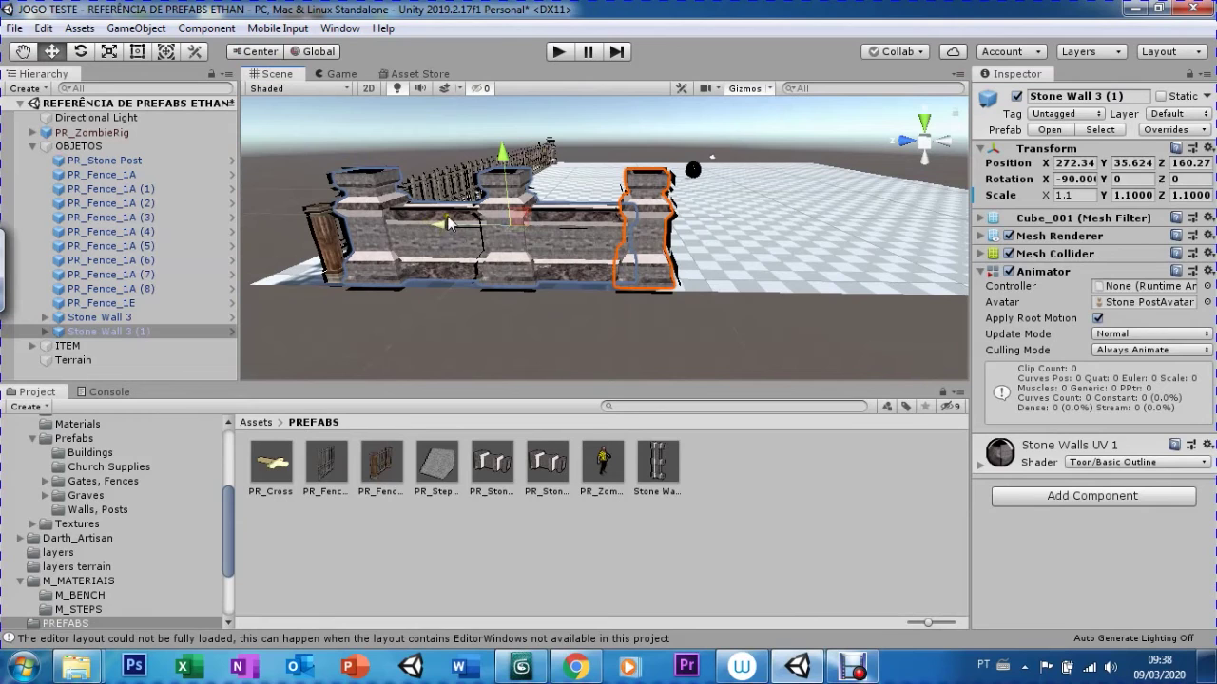
left_click_drag(449, 222, 792, 245)
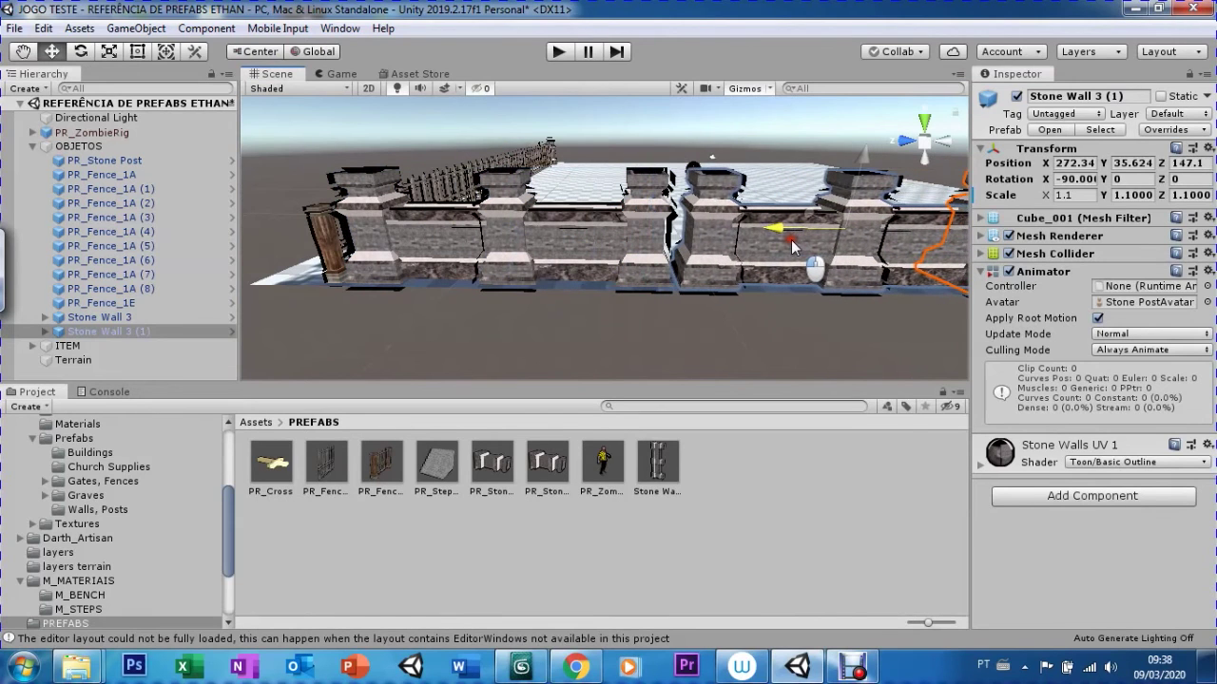
scroll(791, 246, "down", 3)
Duplicate the pieces again to extend the row, undoing an accidental scale of Stone Wall 3 (3)
key("ctrl+d")
mouse_move(663, 284)
left_mouse_down("alt")
mouse_move(714, 252)
mouse_move(313, 248)
left_mouse_up("alt")
left_click(714, 251)
key("r")
key("ctrl+z")
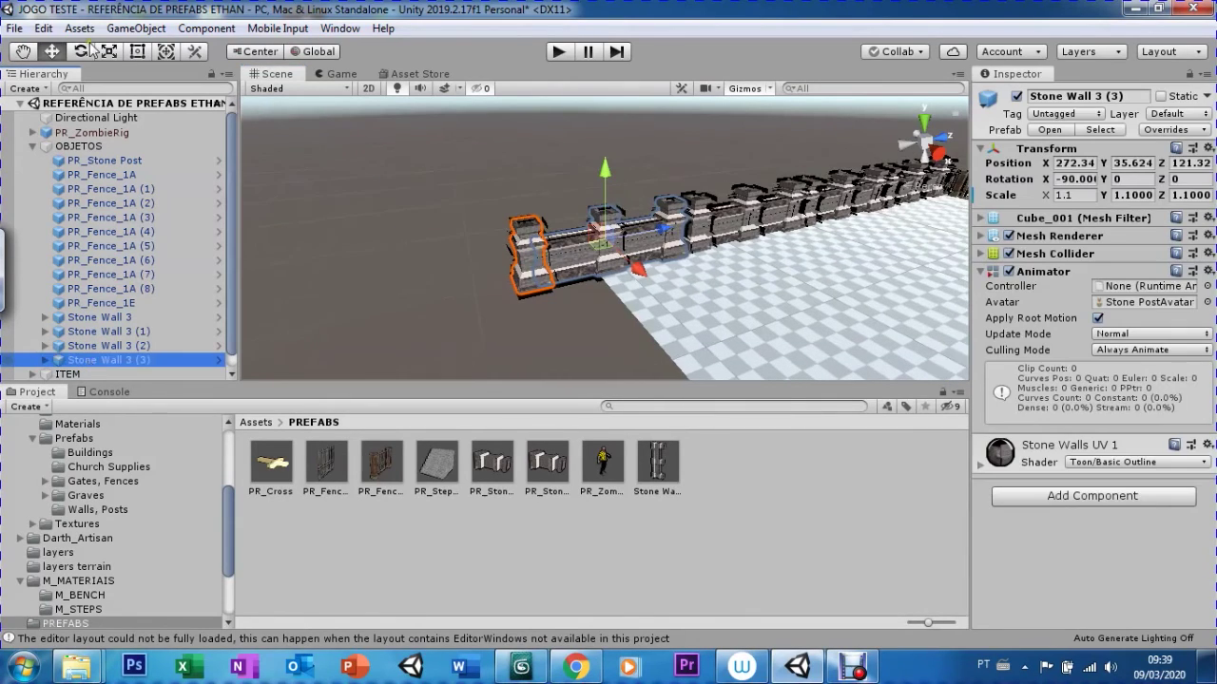
scroll(669, 335, "up", 5)
scroll(670, 335, "down", 5)
key("w")
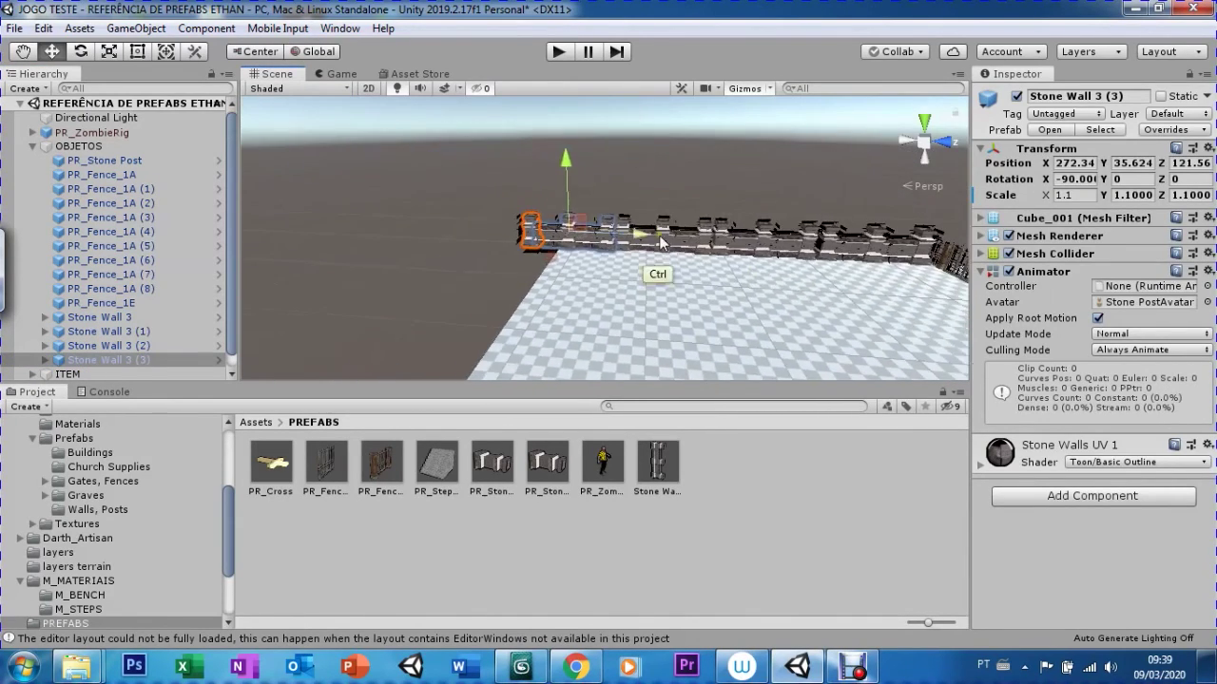
Move and duplicate the four Stone Wall 3 pieces, rotating the copies to Z -90
left_click(98, 316, "shift")
scroll(448, 233, "up", 5)
left_click_drag(449, 232, 456, 233, "alt")
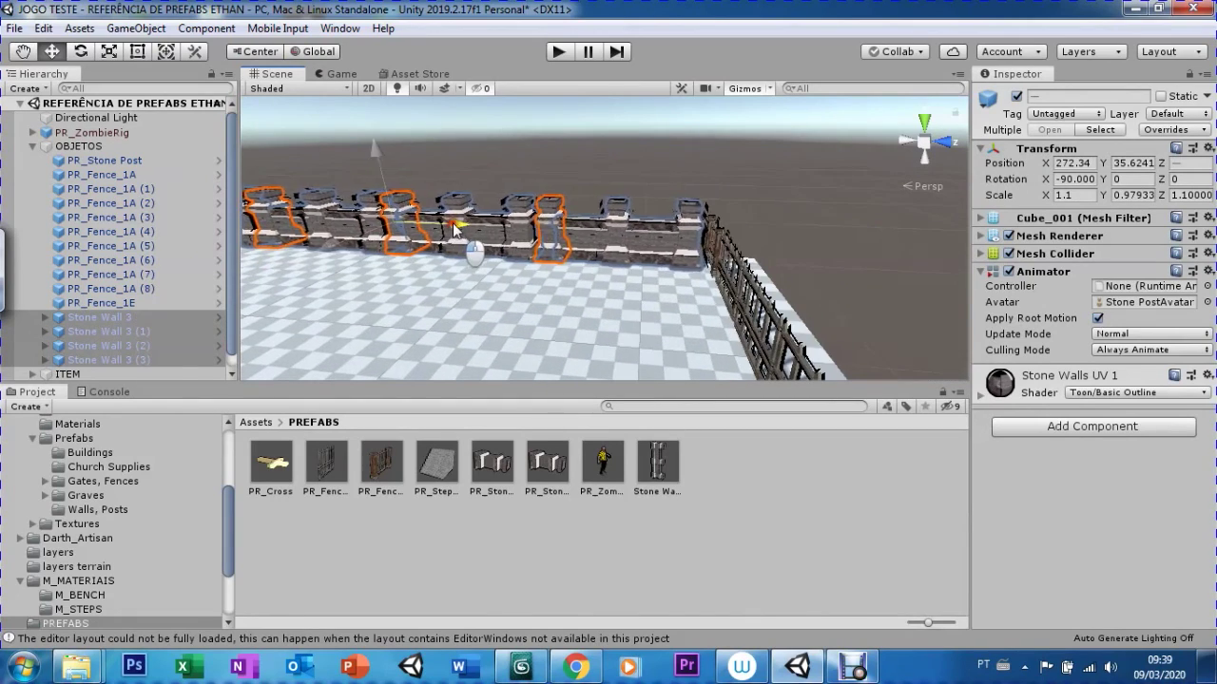
scroll(620, 196, "up", 3)
scroll(620, 196, "down", 5)
mouse_move(620, 197)
left_mouse_down("alt")
mouse_move(489, 343)
mouse_move(637, 275)
left_mouse_up("alt")
key("ctrl+d")
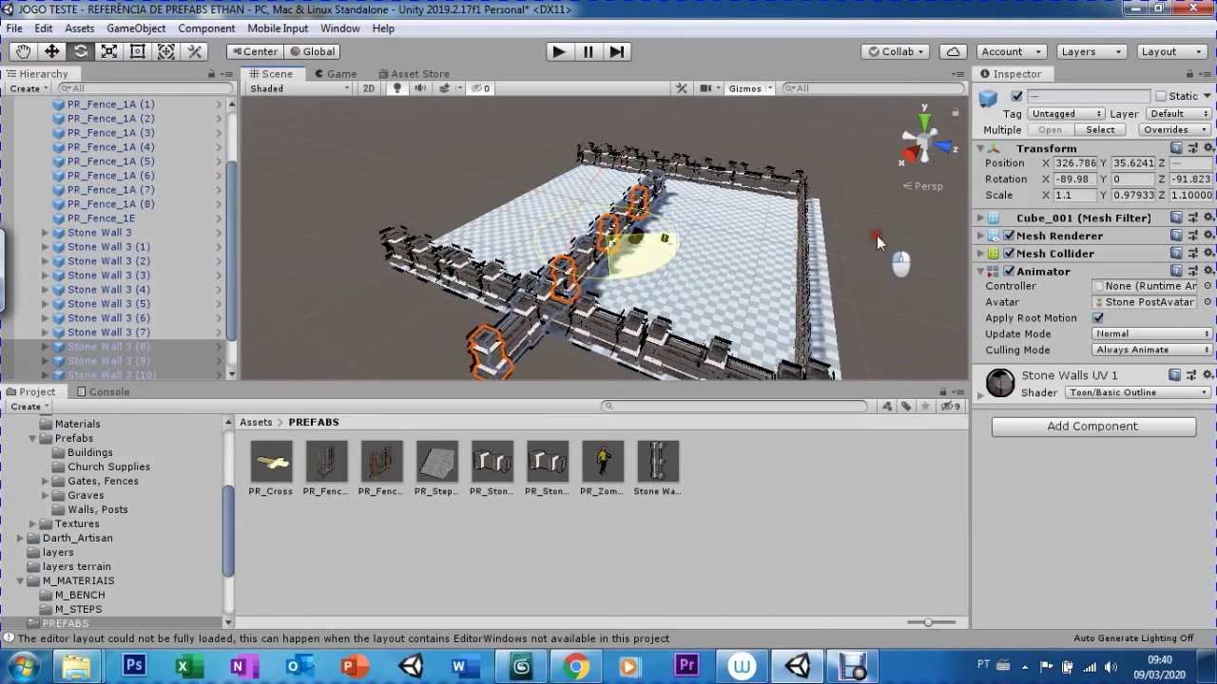
type("-90")
key("Return")
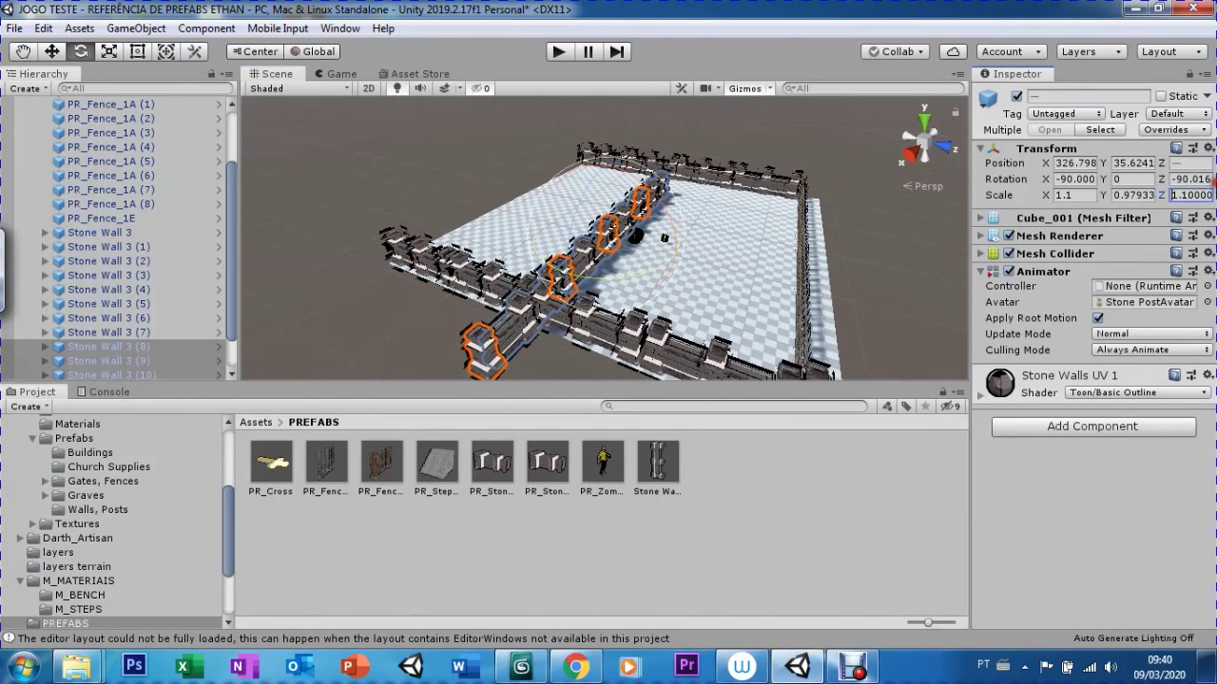
left_click(48, 52)
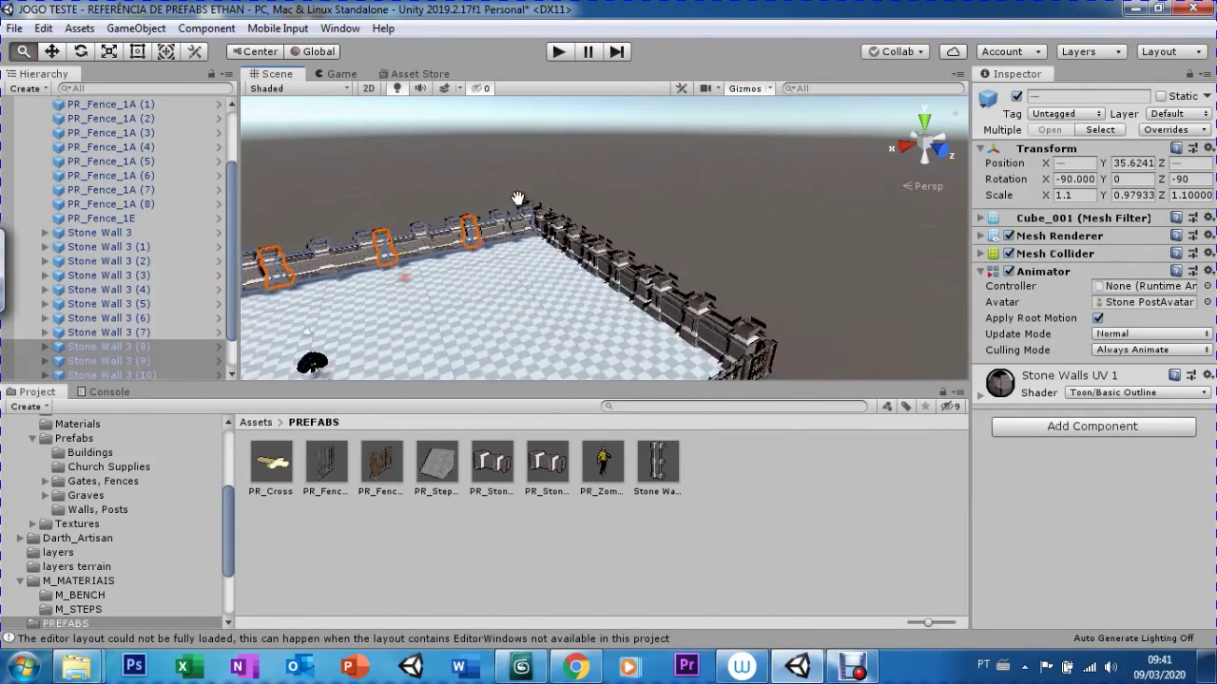